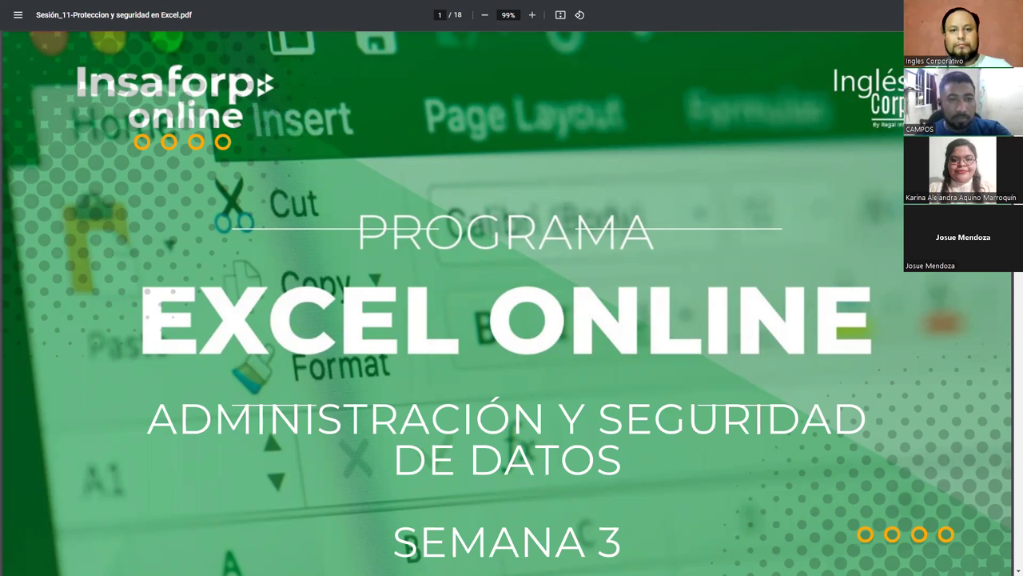
Step: Briefly highlight the cover's ADMINISTRACIÓN Y SEGURIDAD DE DATOS subtitle, then clear the selection
key("ctrl+n")
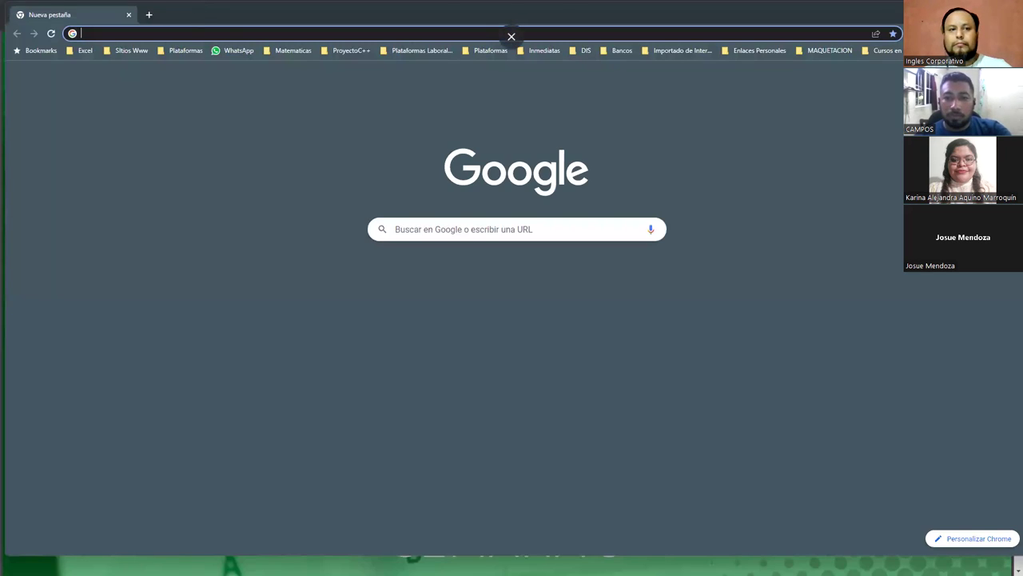
key("ctrl+w")
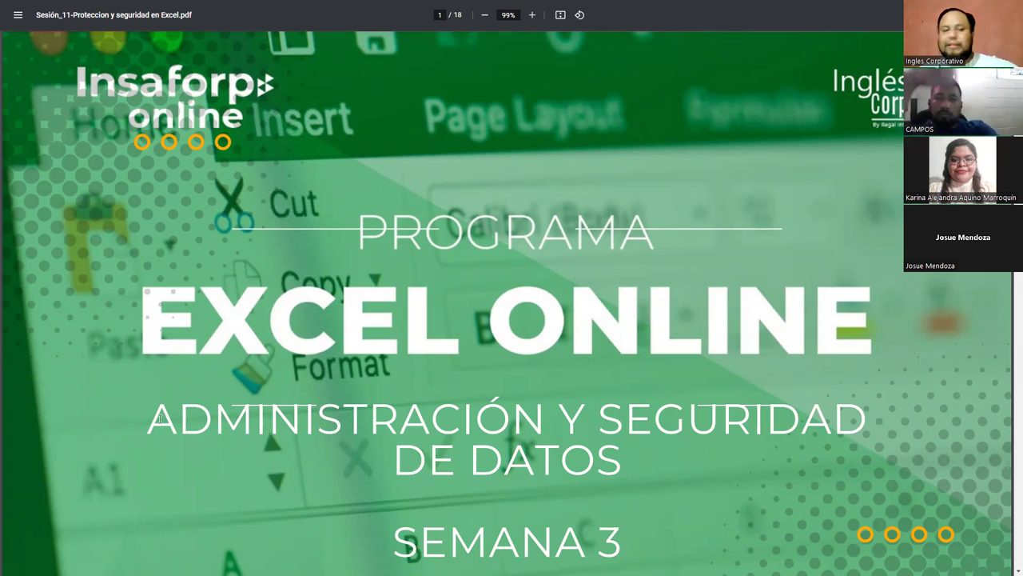
left_click_drag(152, 420, 673, 472)
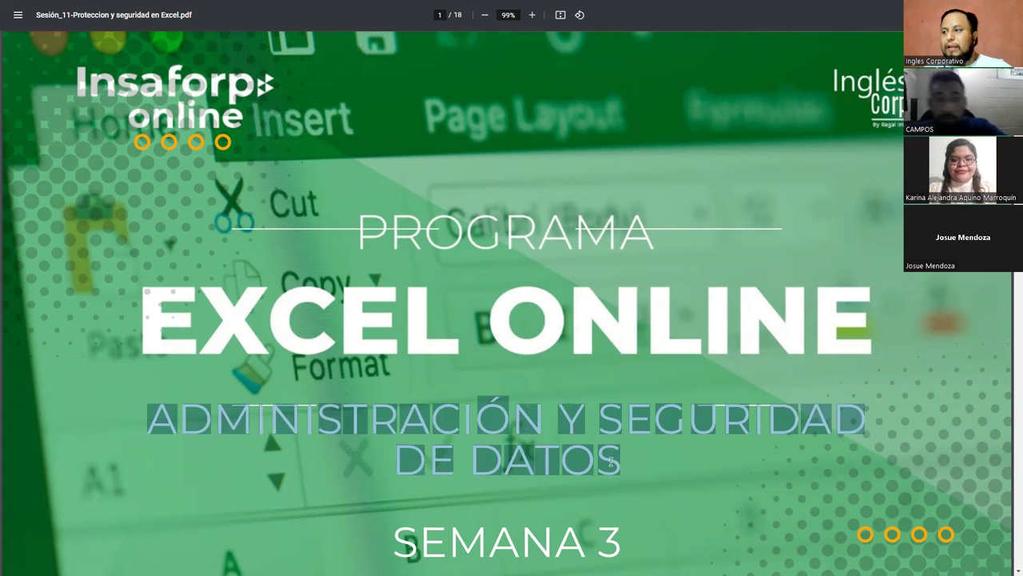
left_click(407, 437)
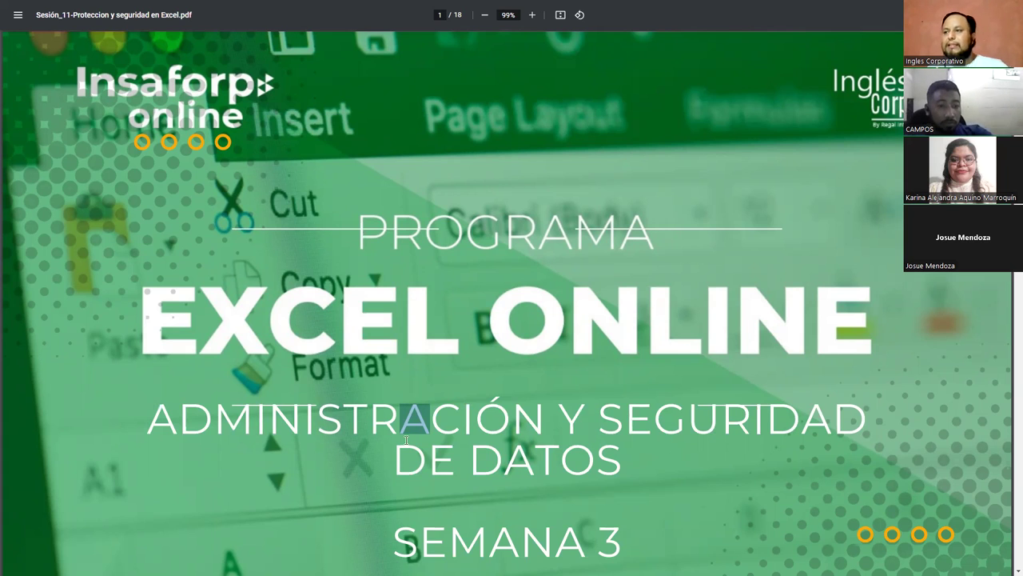
left_click(497, 356)
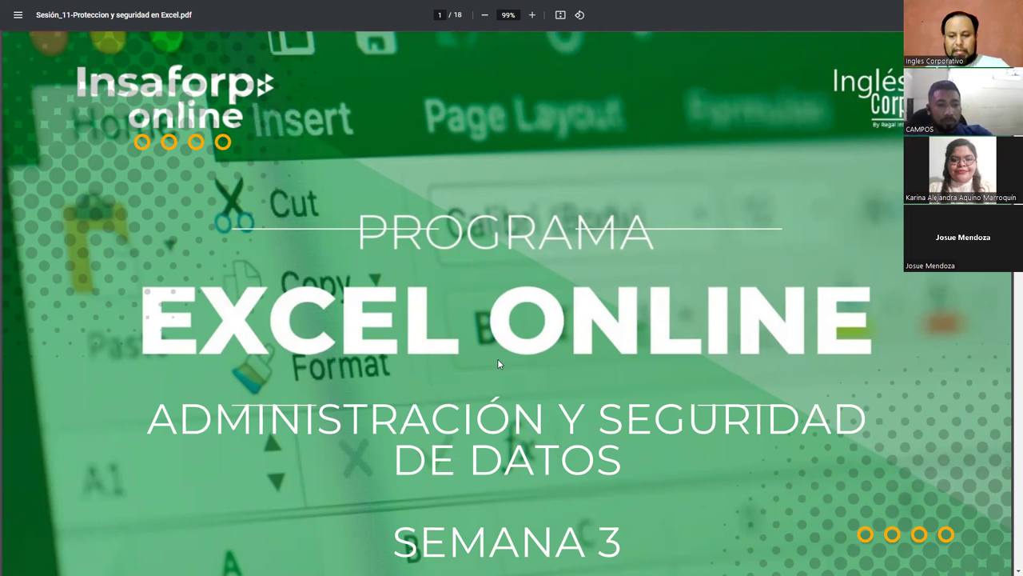
Step: Page between the title slide on page 2 and the OBJETIVO slide on page 3
key("Right")
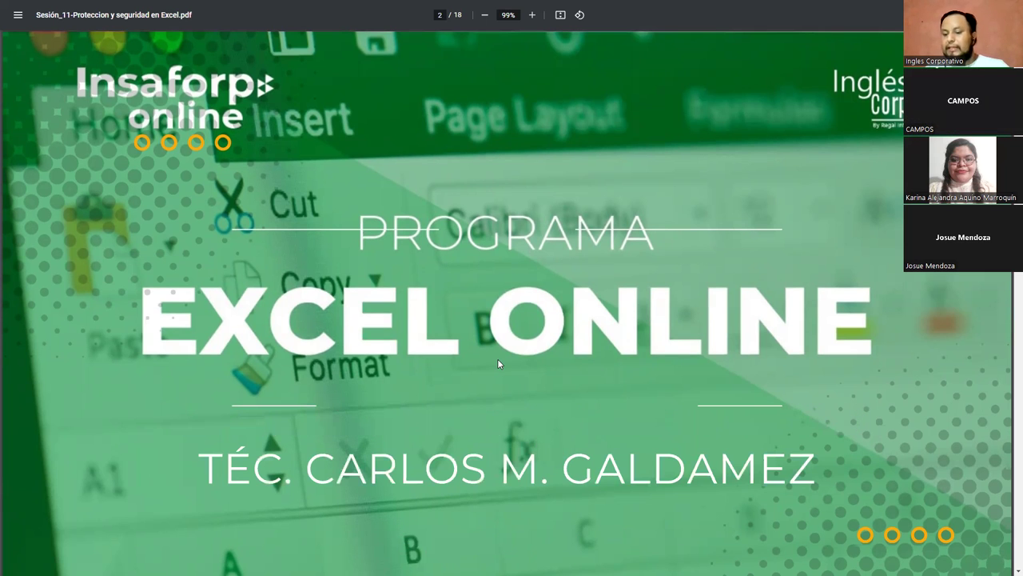
key("Right")
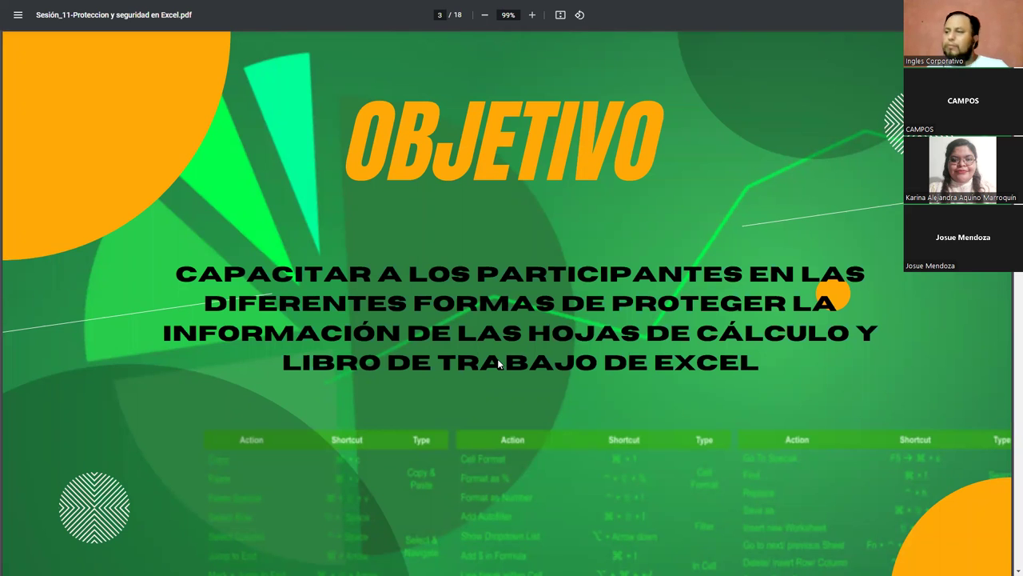
key("Left")
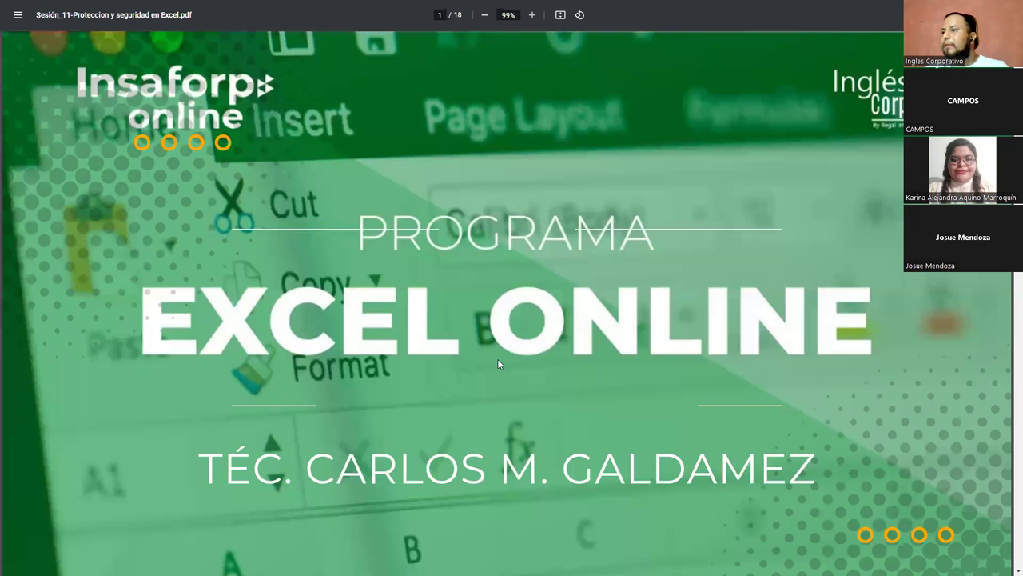
key("Right")
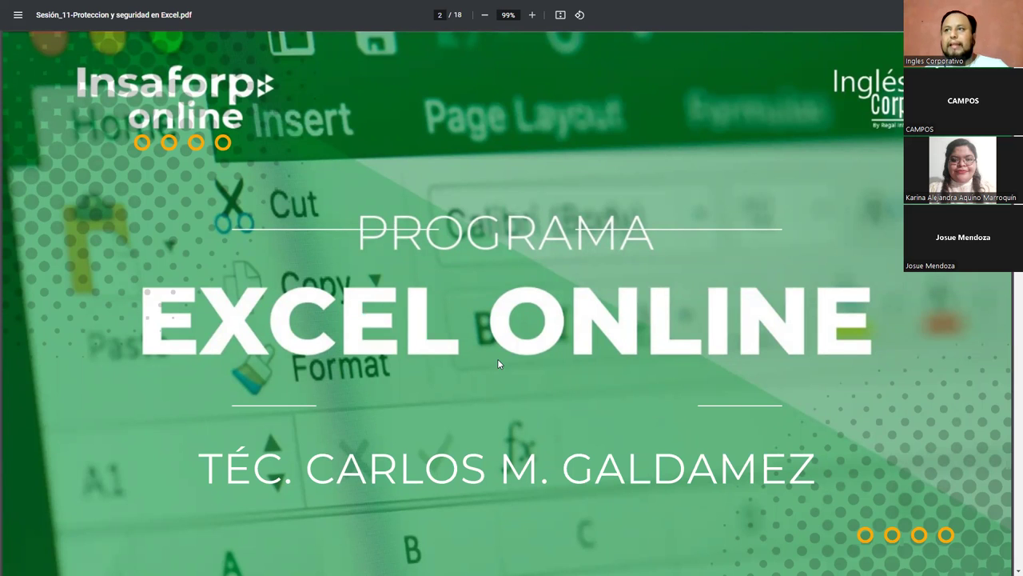
key("Right")
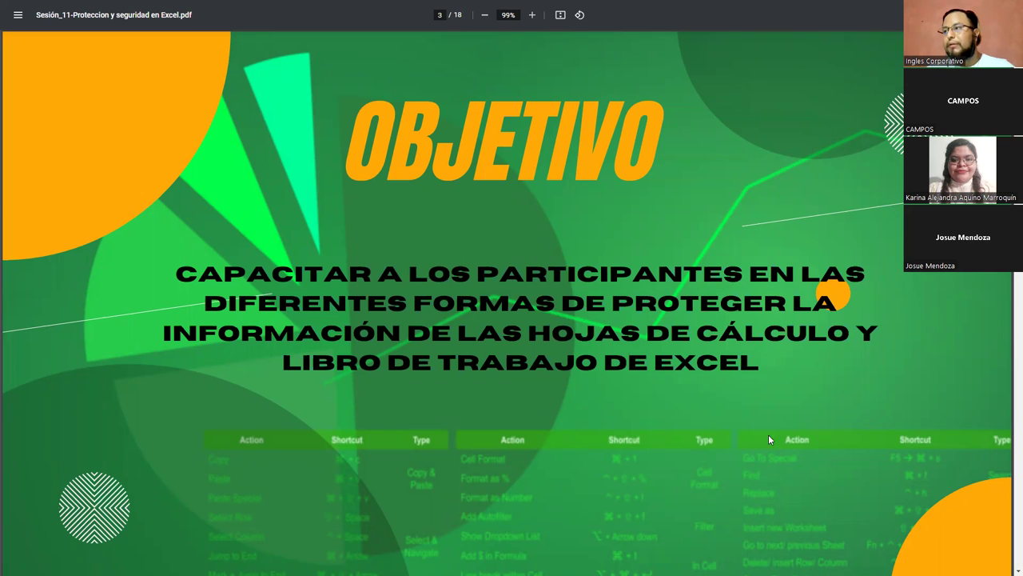
Step: Show the TEMA slide 'Protección y seguridad en Excel' with its title highlighted, then reach page 5
key("Right")
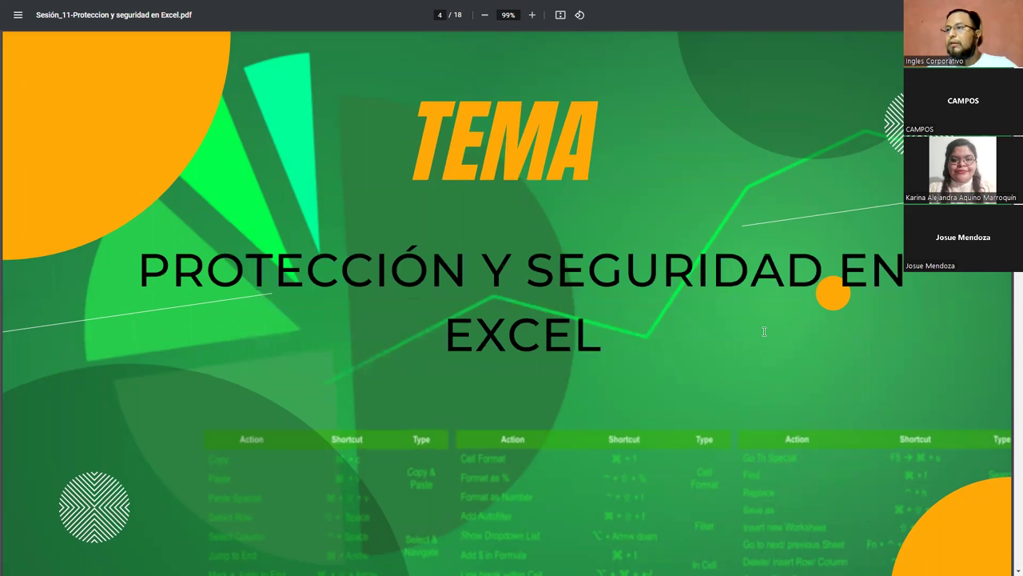
mouse_move(139, 274)
left_mouse_down()
mouse_move(627, 312)
mouse_move(597, 355)
left_mouse_up()
left_click(597, 352)
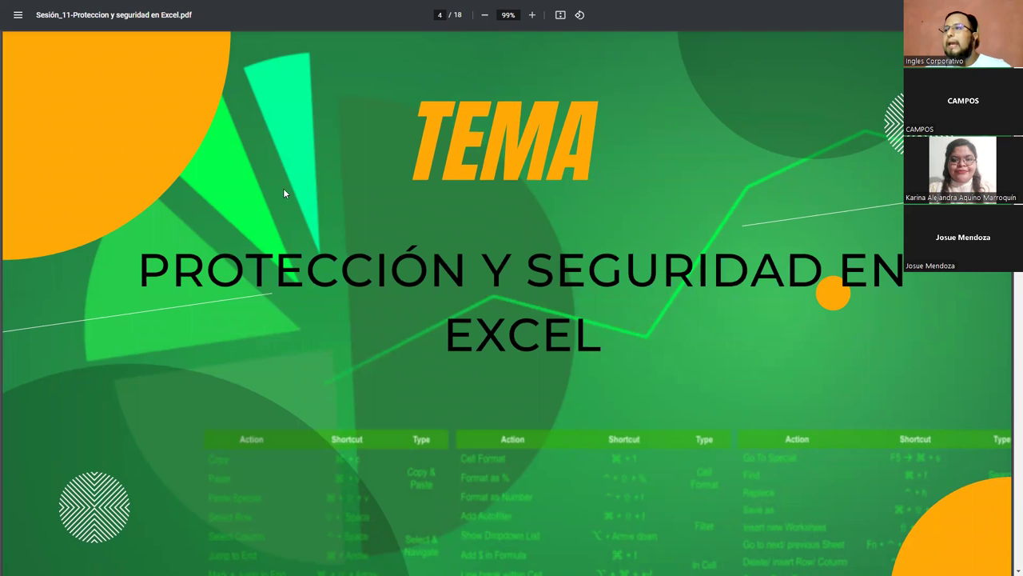
key("Right")
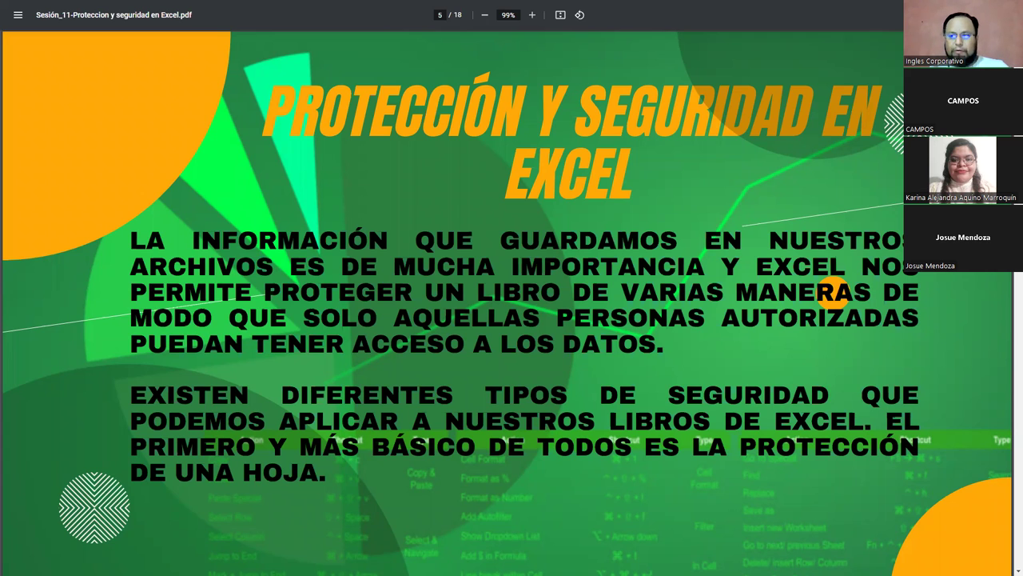
Step: Advance past the Revisar ribbon slide to page 7, showing the Proteger hoja password dialog
key("Right")
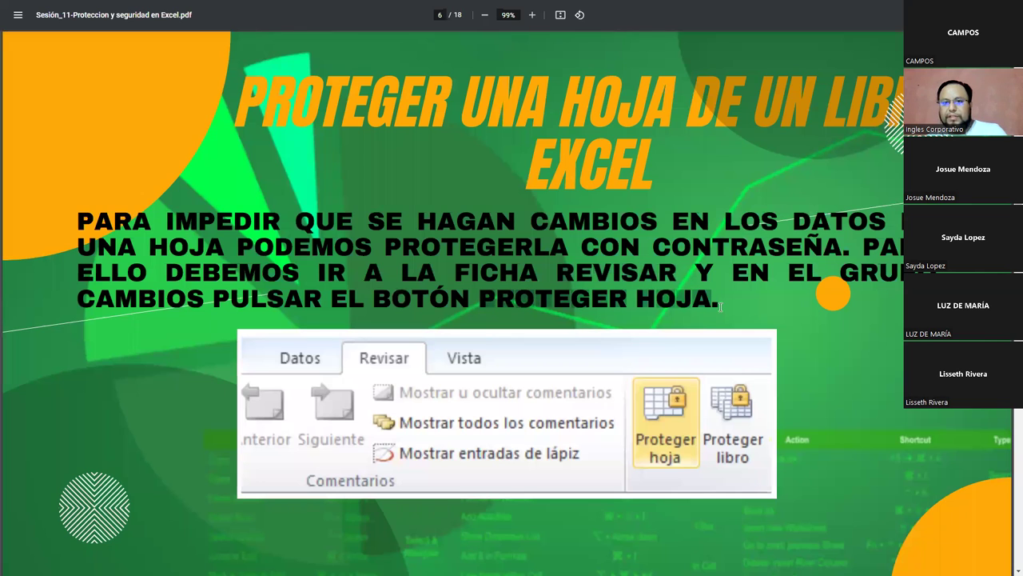
key("Right")
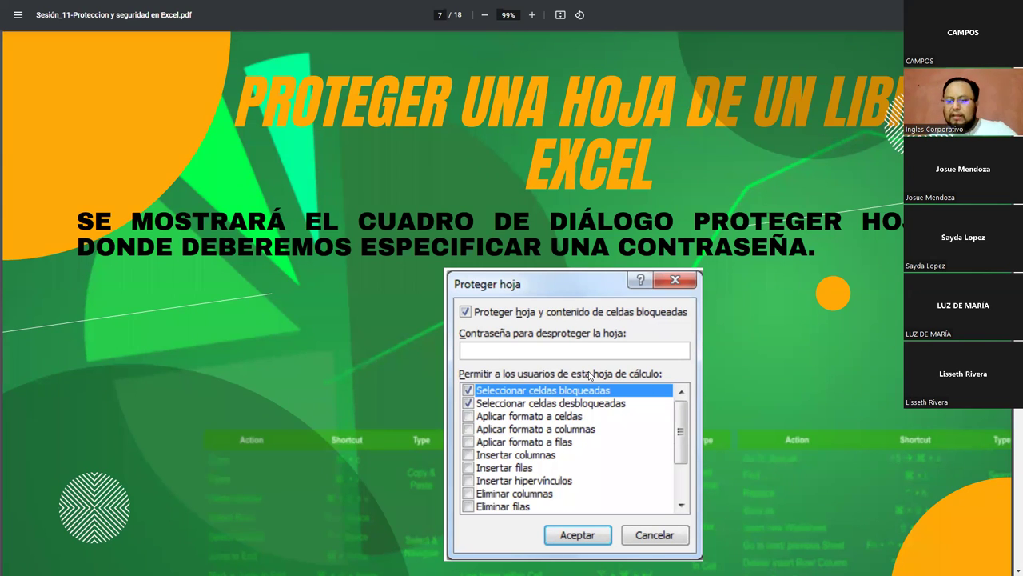
key("Right")
key("Left")
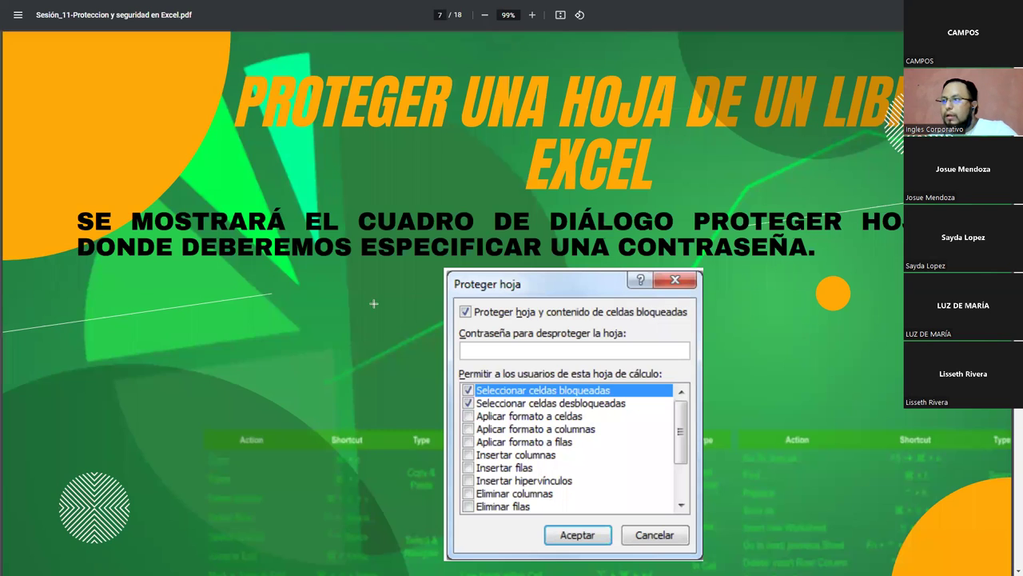
left_click_drag(445, 270, 697, 366)
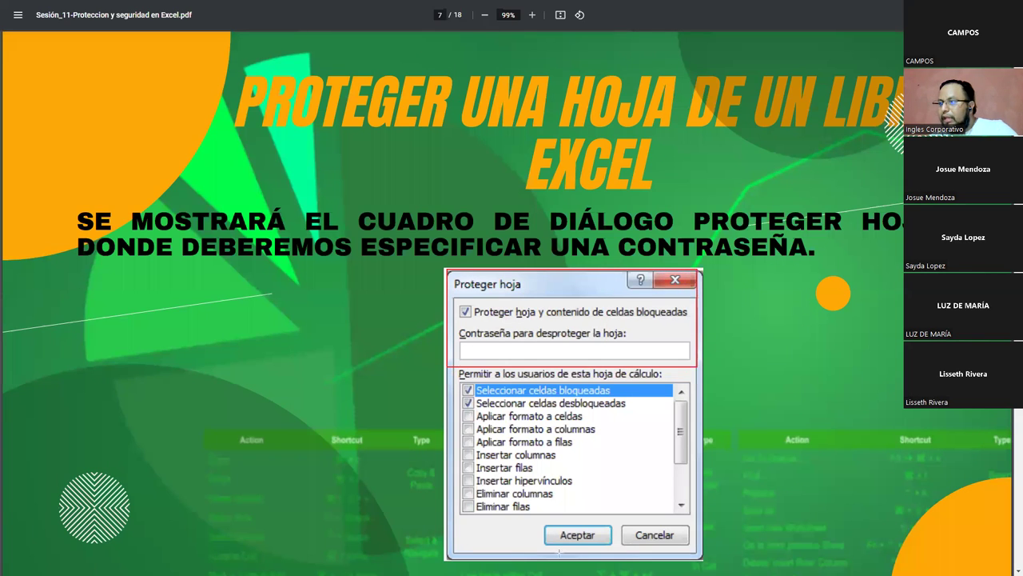
left_click_drag(535, 516, 704, 559)
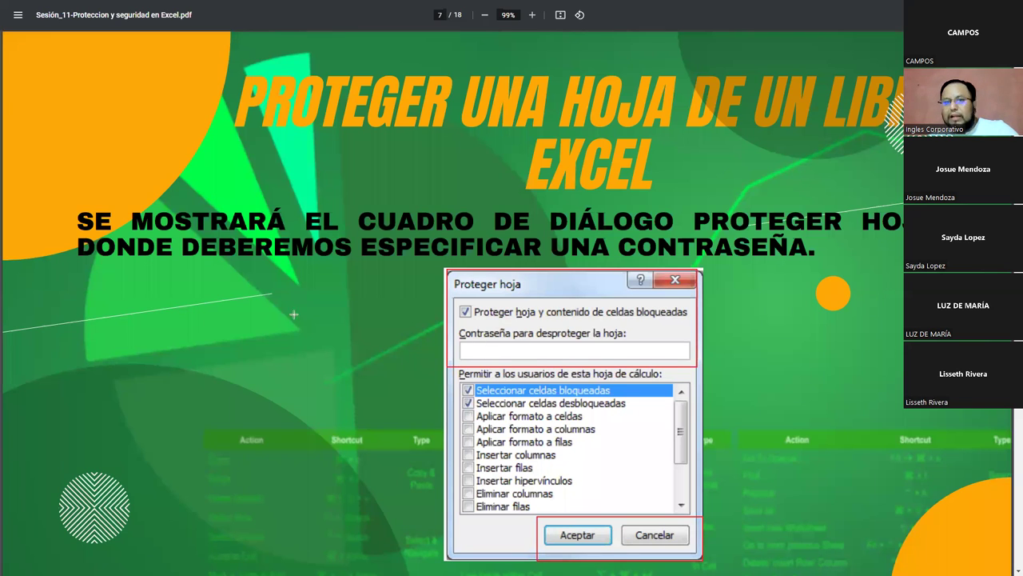
key("Escape")
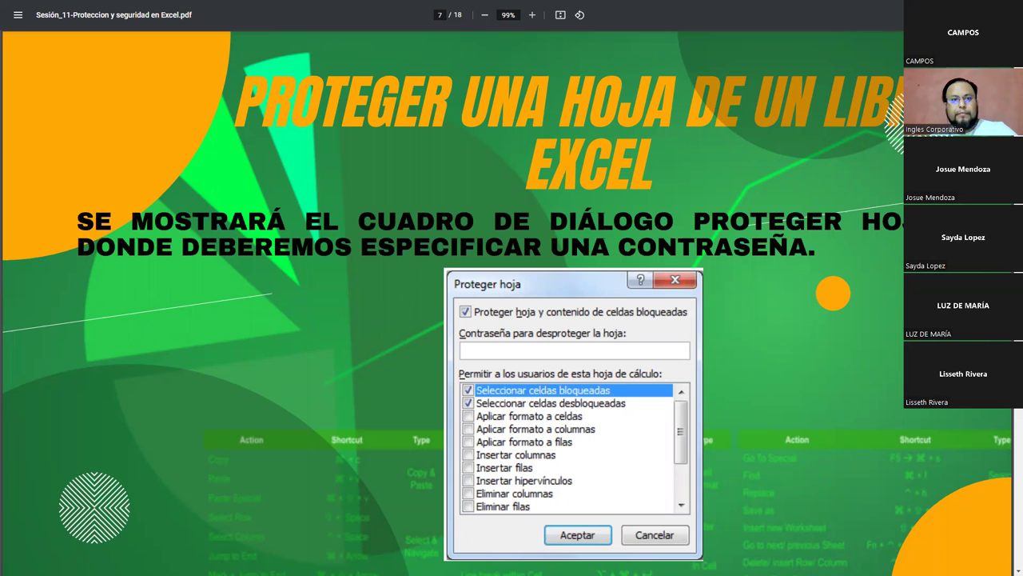
Step: Flip between page 7's Proteger hoja dialog and page 8's default-permissions explanation several times
key("Right")
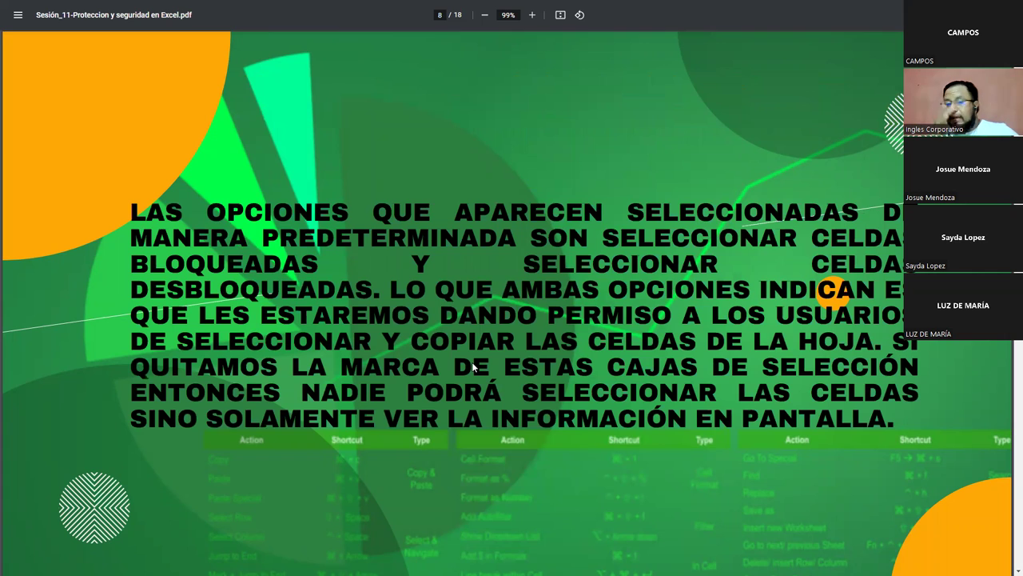
key("Left")
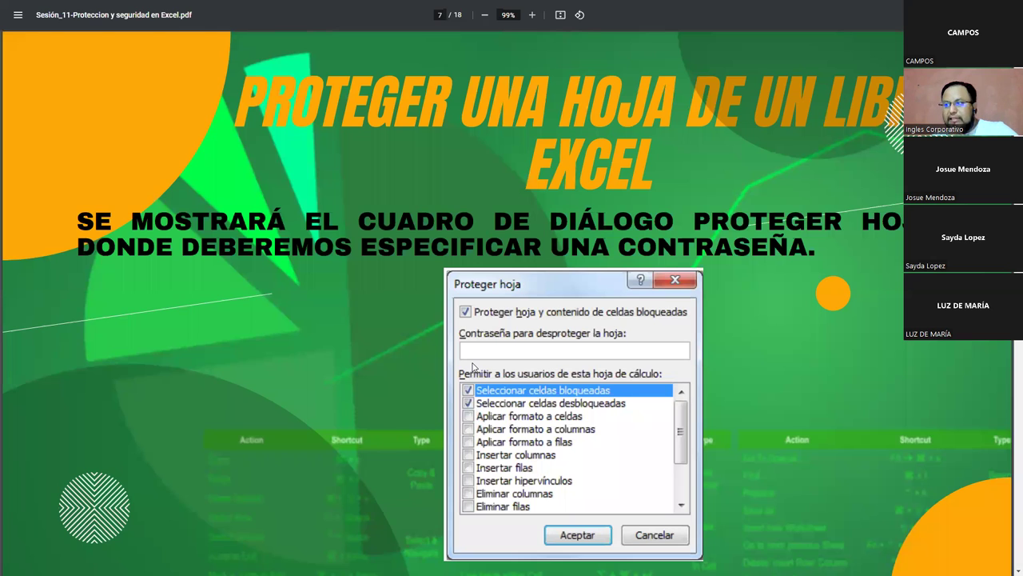
key("Right")
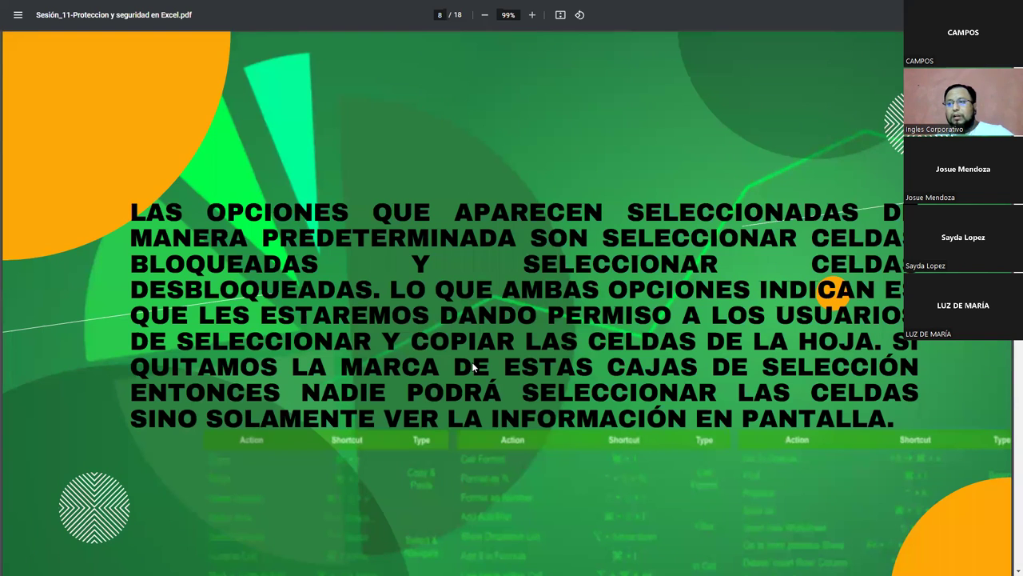
key("Left")
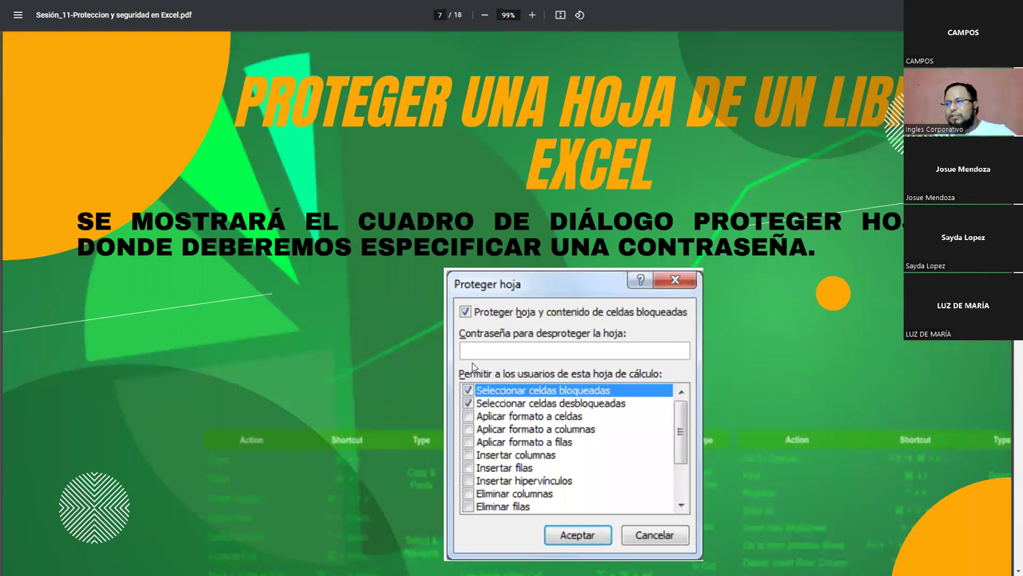
key("Right")
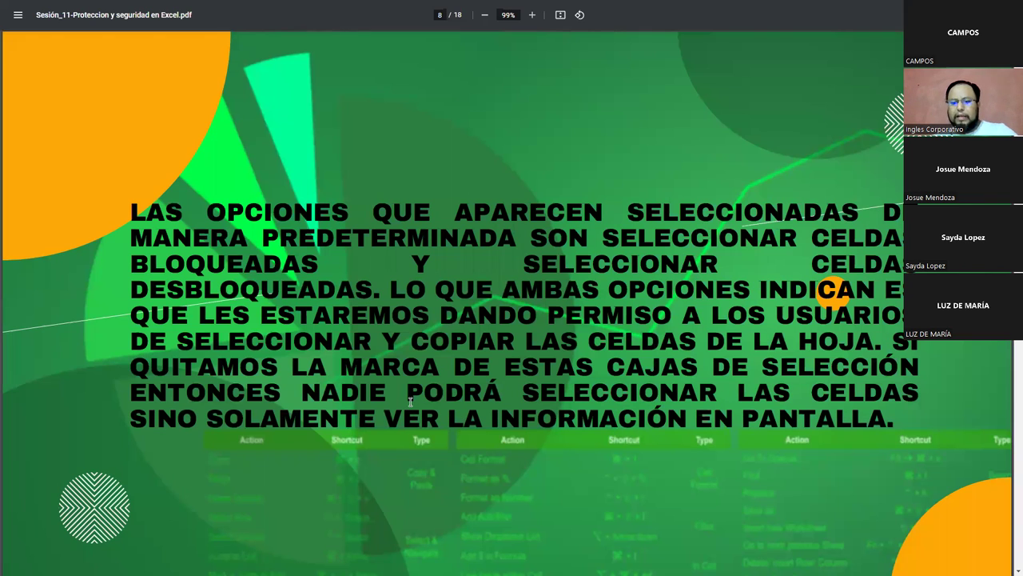
key("Left")
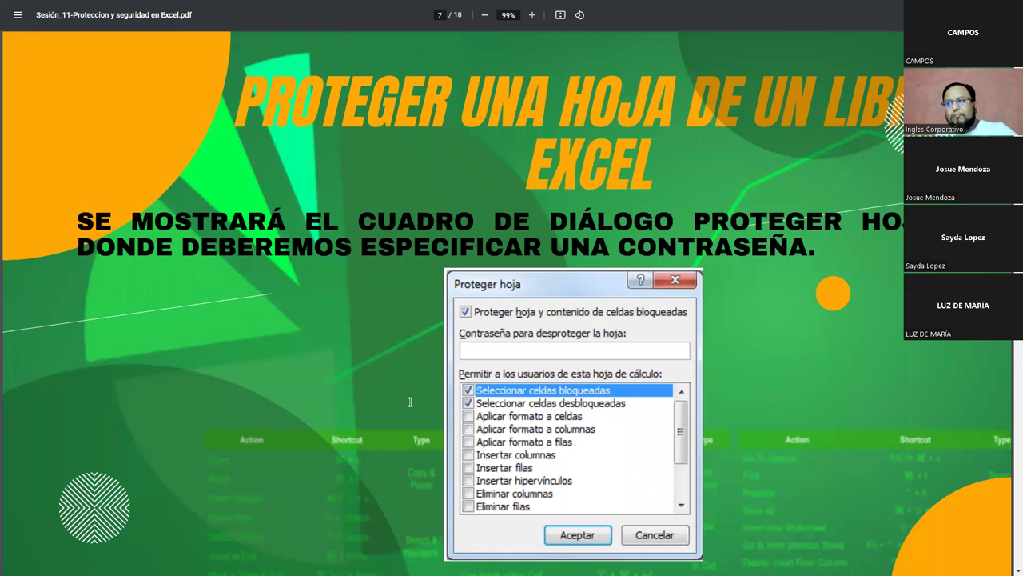
Step: Step back through pages 8, 7 and 6 of the sheet-protection slides, then page forward toward page 9
key("Right")
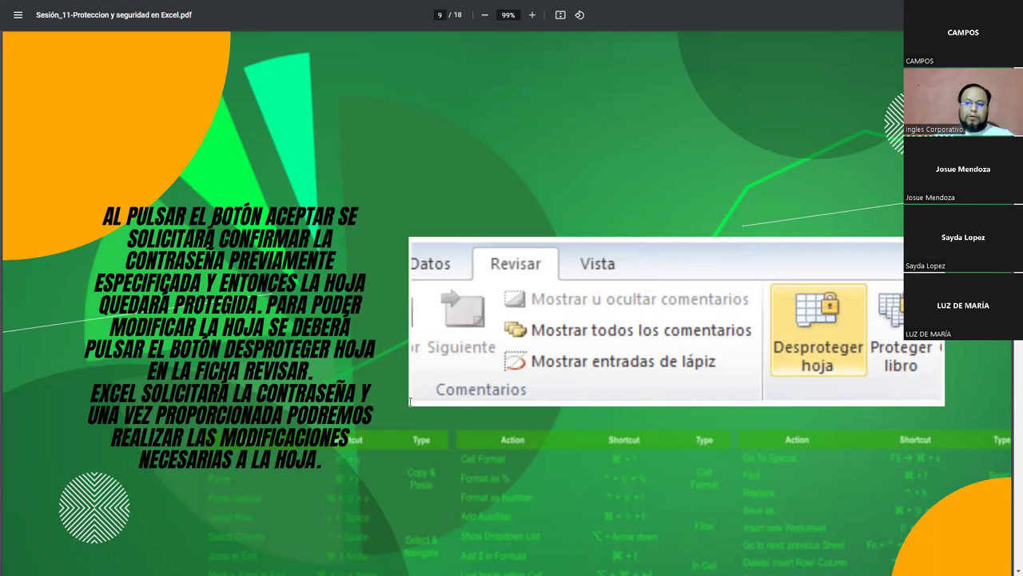
key("Left")
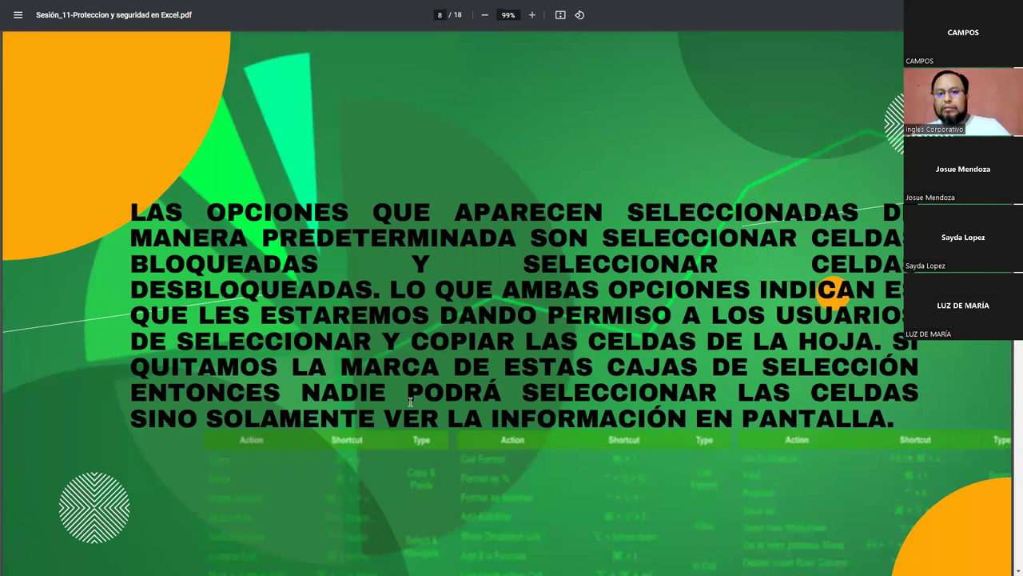
key("Left")
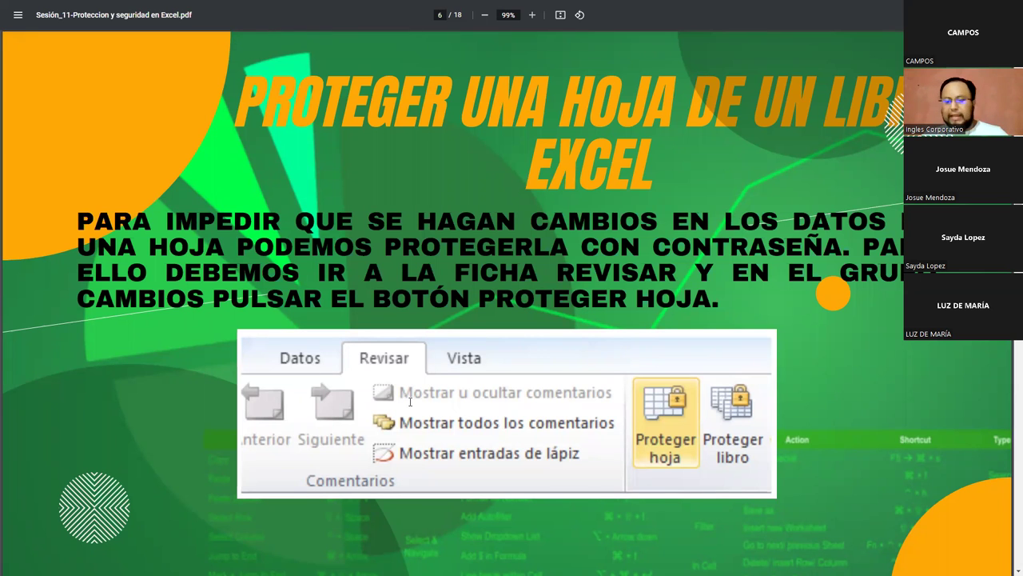
key("Right")
Step: Move from page 9 to page 10, the 'Proteger un libro de Excel' workbook-structure slide
key("Right")
key("Right")
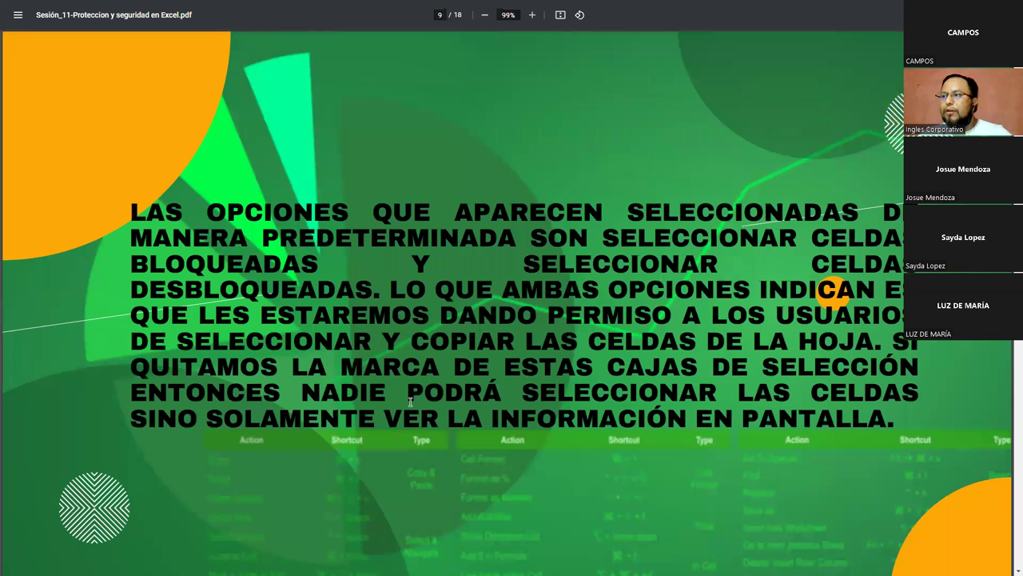
key("Right")
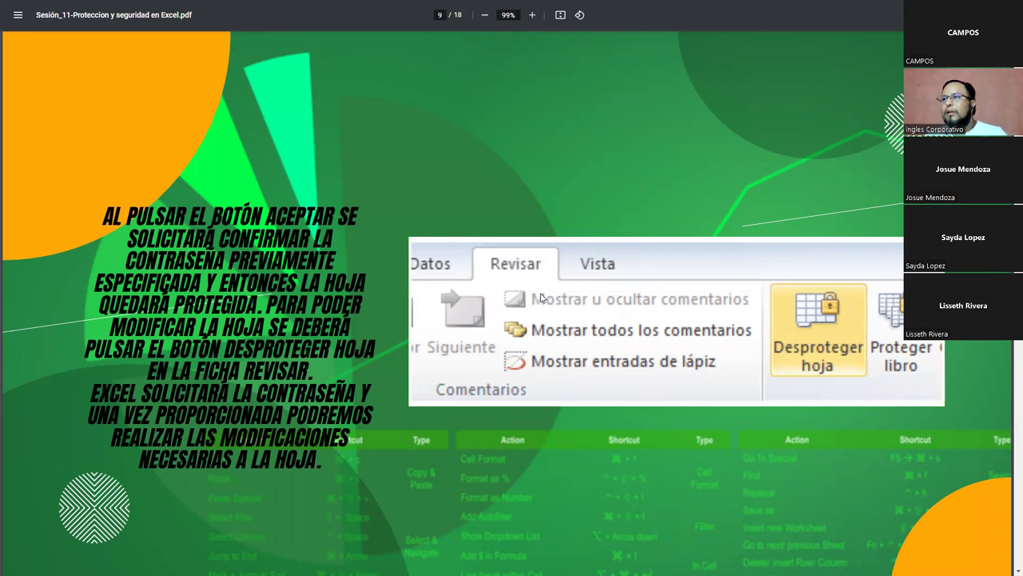
key("Right")
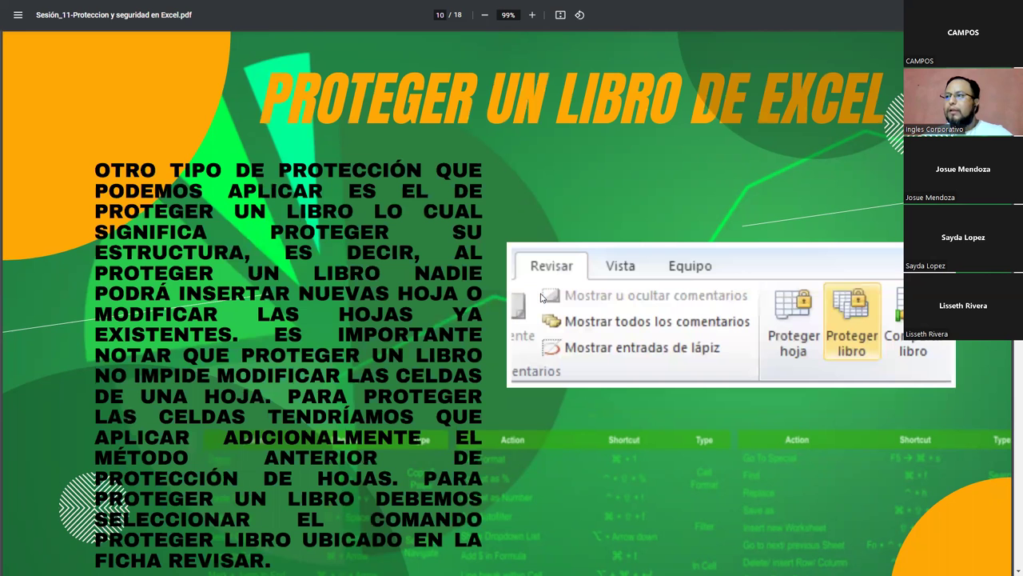
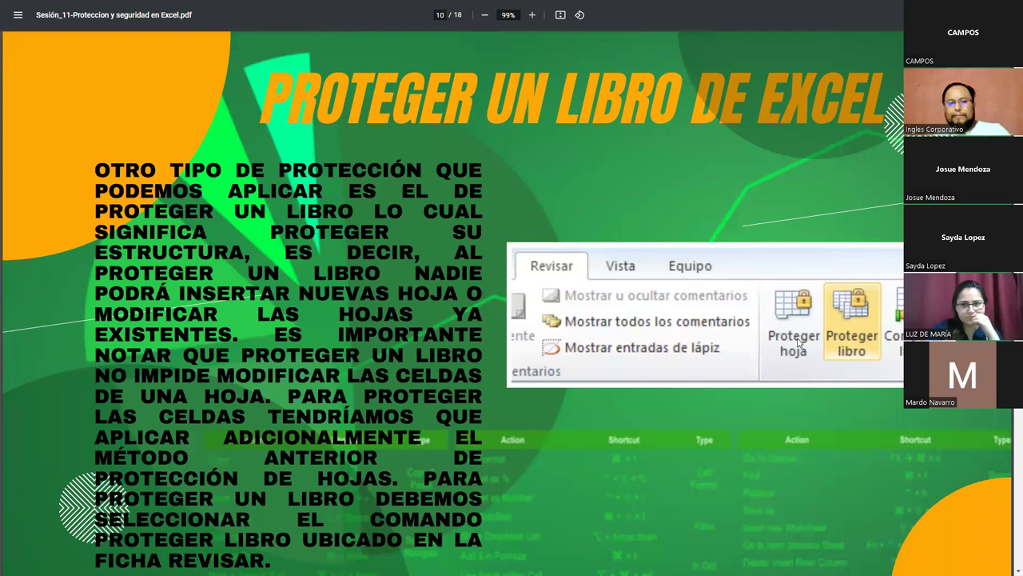
Step: Advance the presentation to page 11, the Proteger estructura y ventanas dialog slide
key("Right")
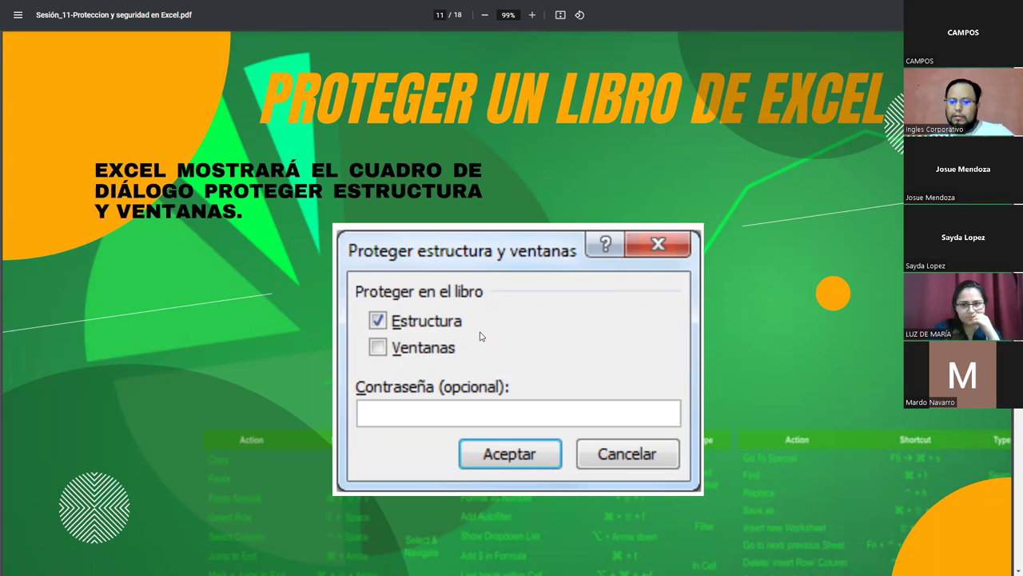
key("Right")
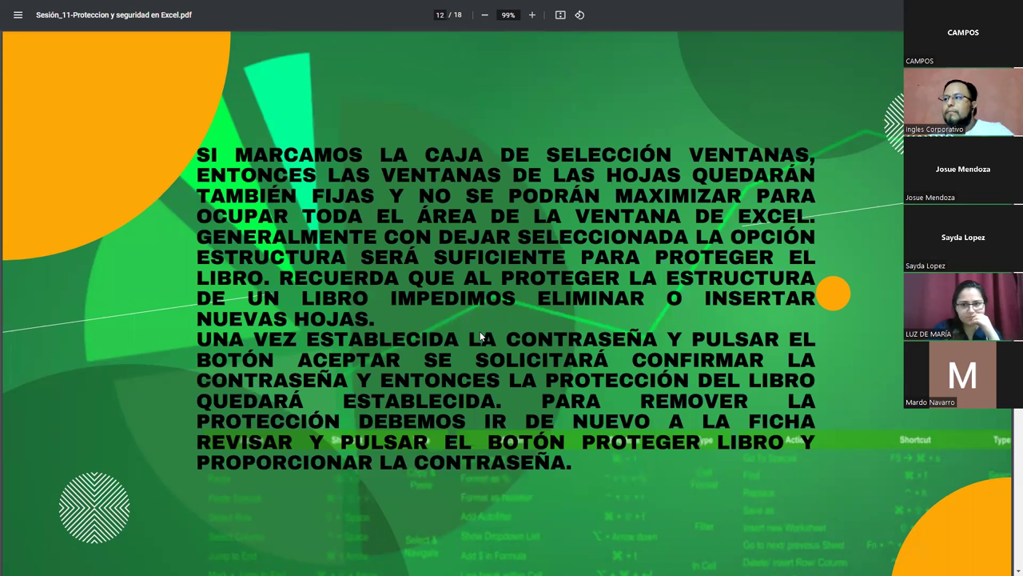
Step: Advance to page 13, the Cifrar con contraseña slide
key("Right")
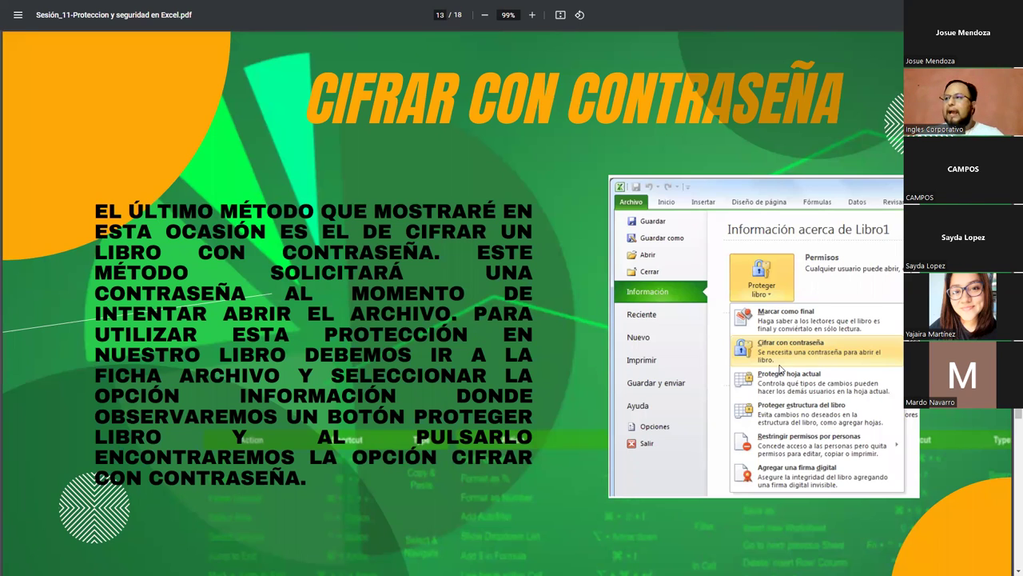
Step: Advance to page 14, the Libro1.xlsx password-prompt slide
key("Right")
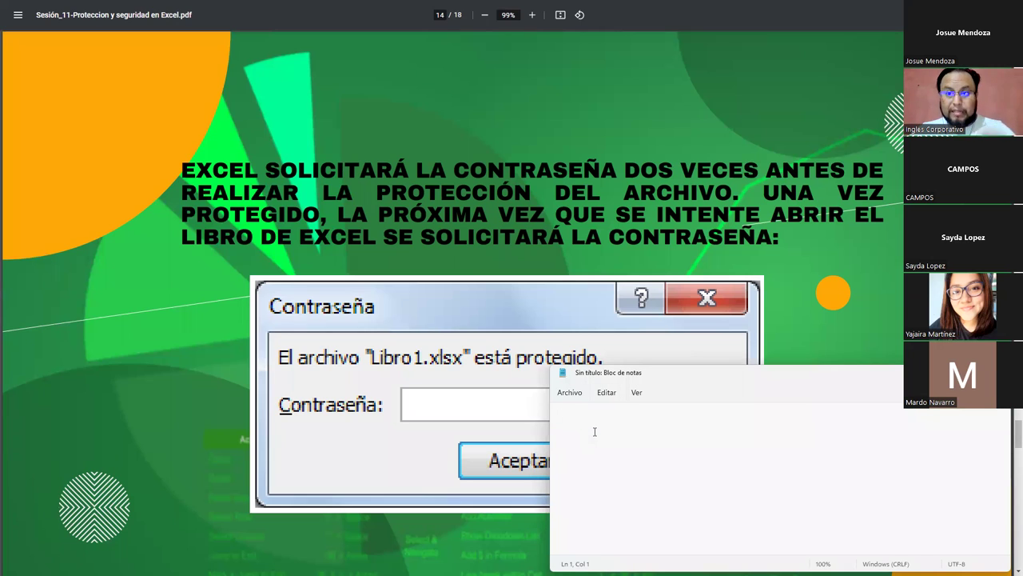
Step: Write example passwords on lines labelled Contraseña 1, 2 and 3, each more complex than the last
key("BackSpace")
key("BackSpace")
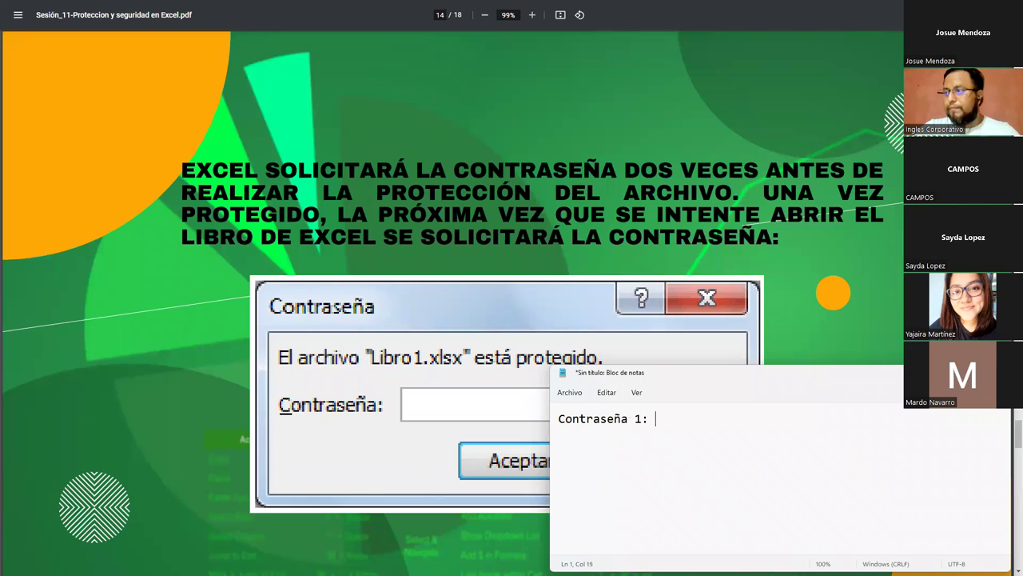
key("Return")
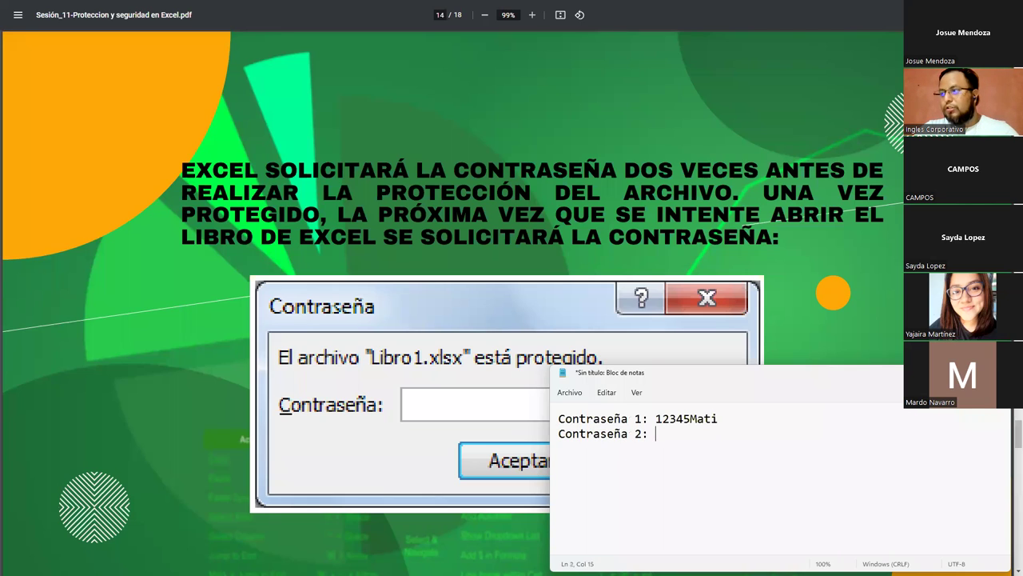
key("Return")
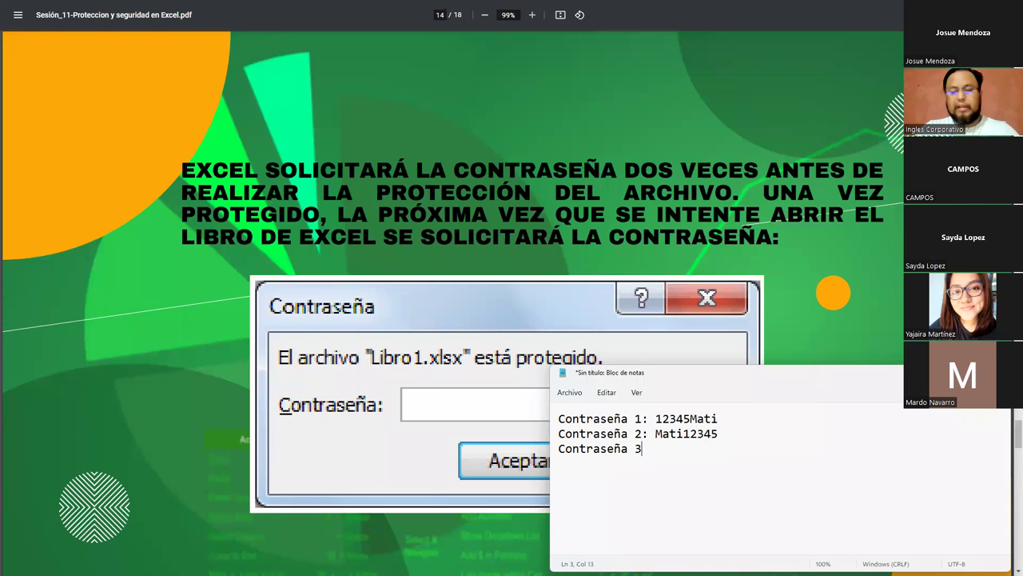
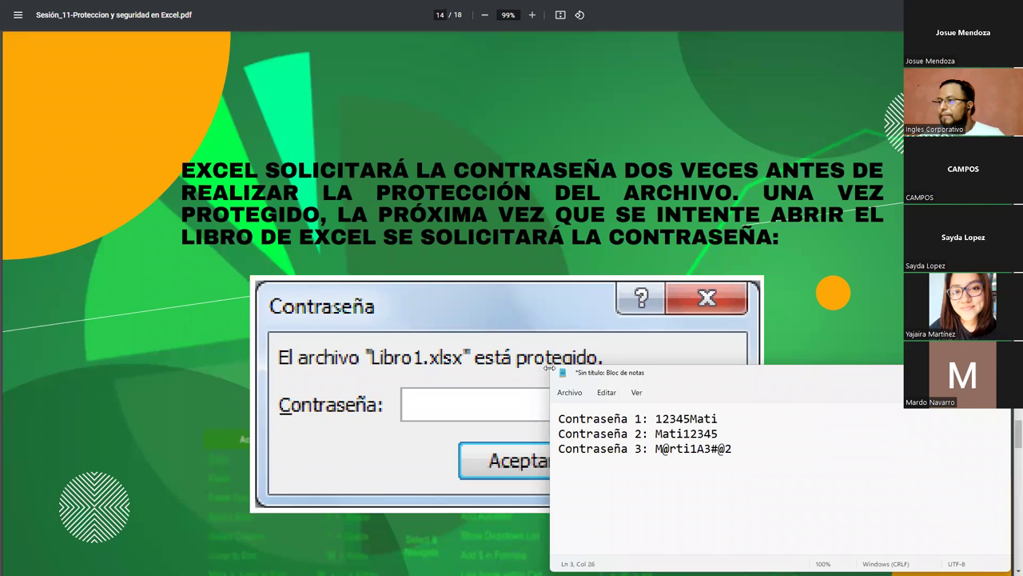
Step: Shrink and minimize the Notepad notes, then advance to page 15 on removing password encryption
left_click_drag(549, 368, 833, 402)
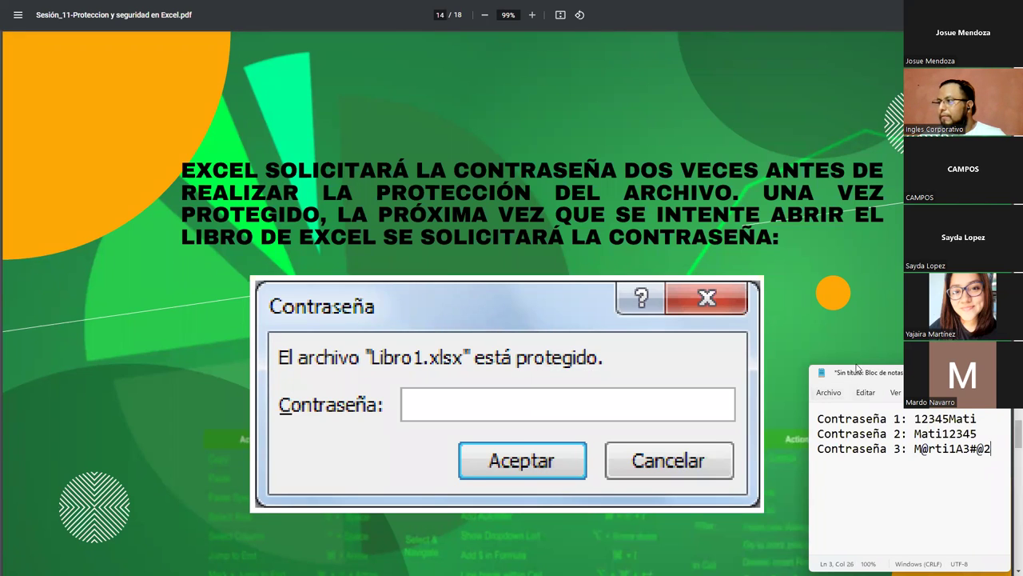
left_click_drag(857, 365, 857, 455)
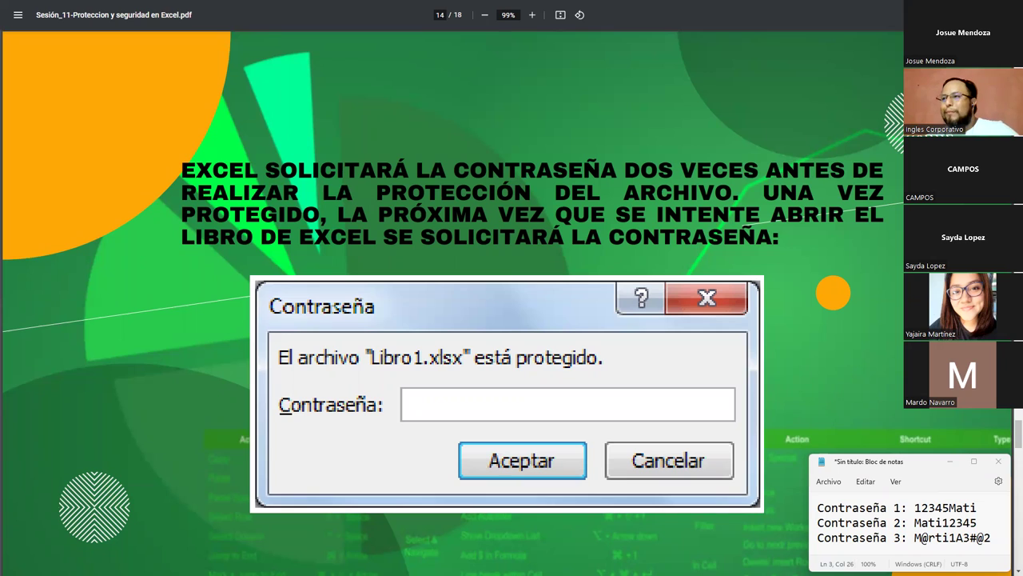
left_click(640, 260)
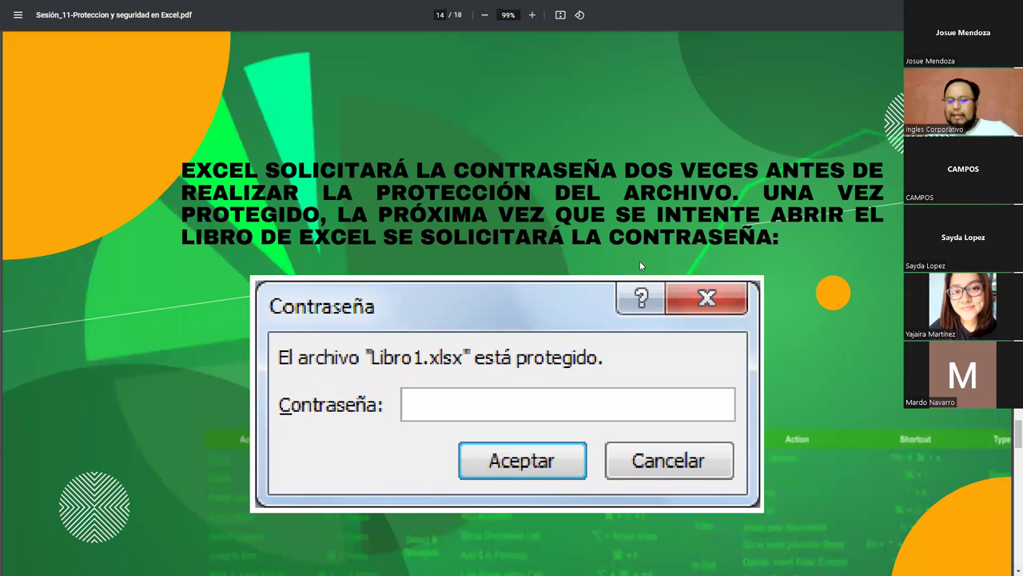
key("Right")
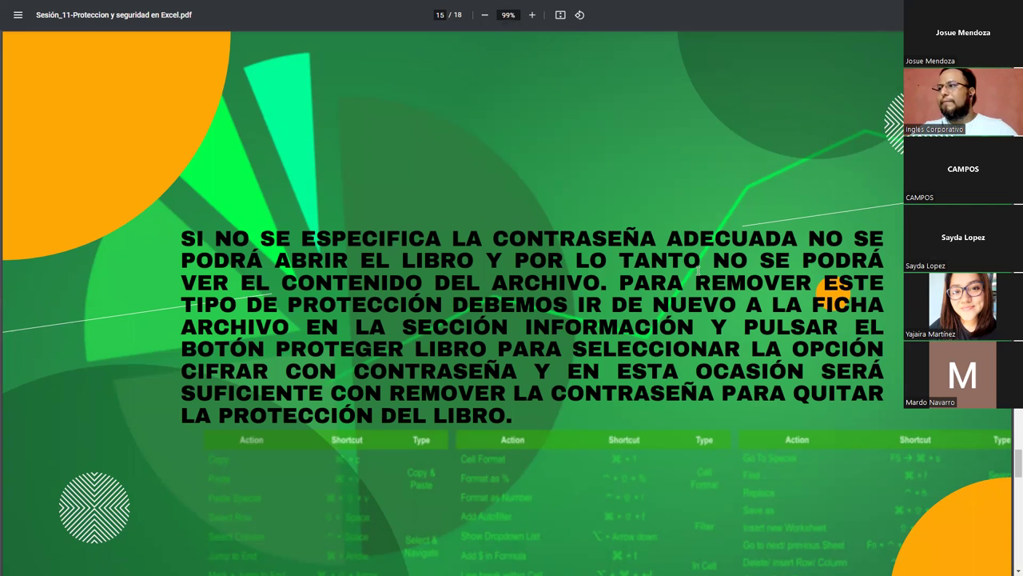
Step: Advance to page 16, the A PRACTICAR slide
key("Right")
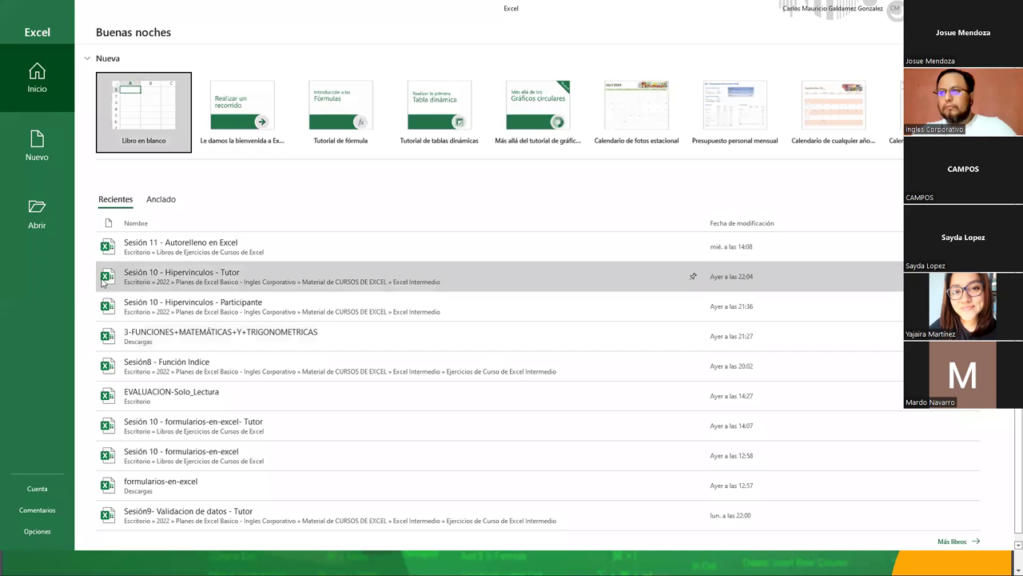
Step: Try the recent 3-FUNCIONES+MATEMÁTICAS+Y+TRIGONOMETRICAS workbook, dismiss the not-found error, and go to Abrir
left_click(296, 332)
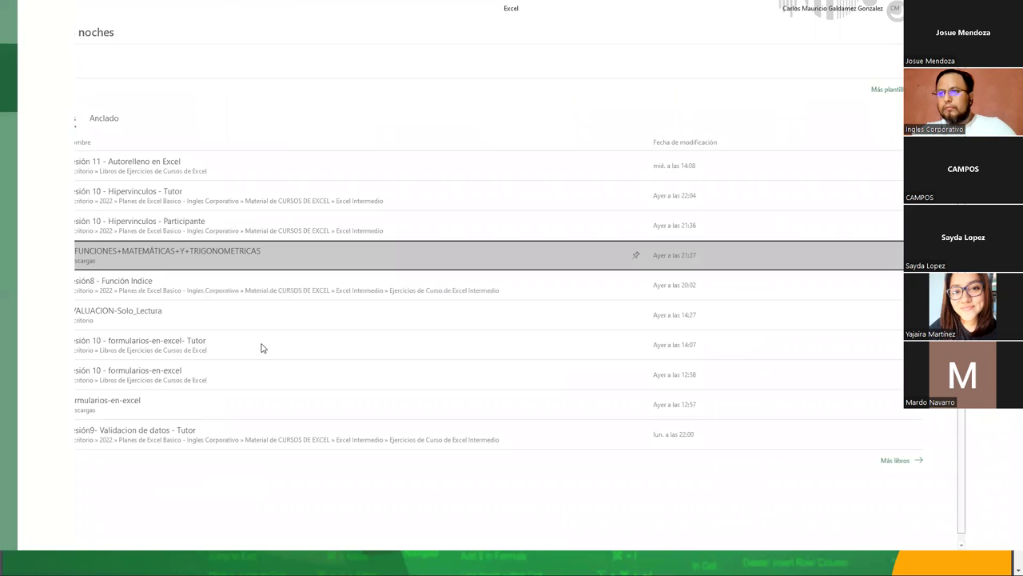
left_click(515, 309)
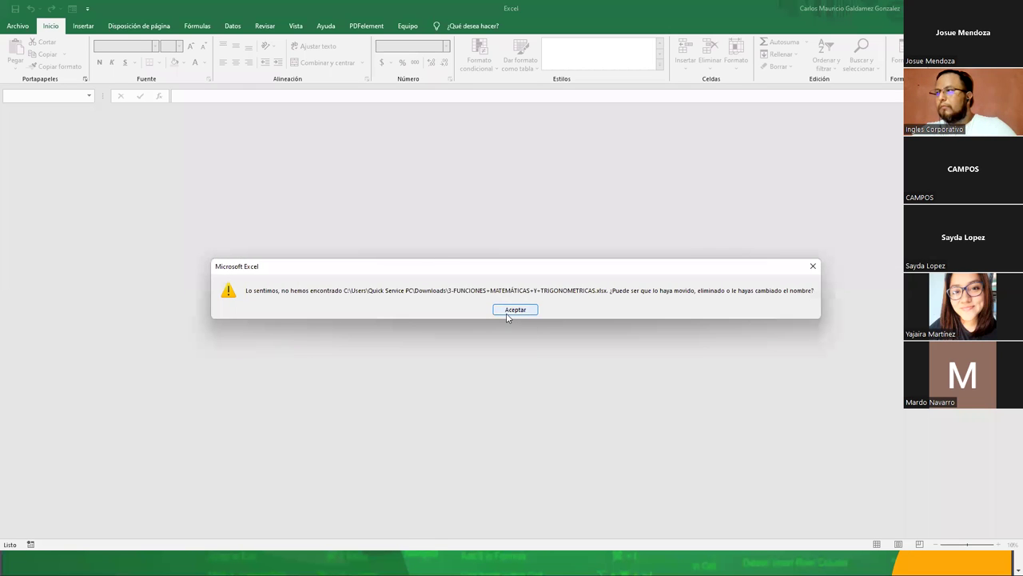
left_click(11, 30)
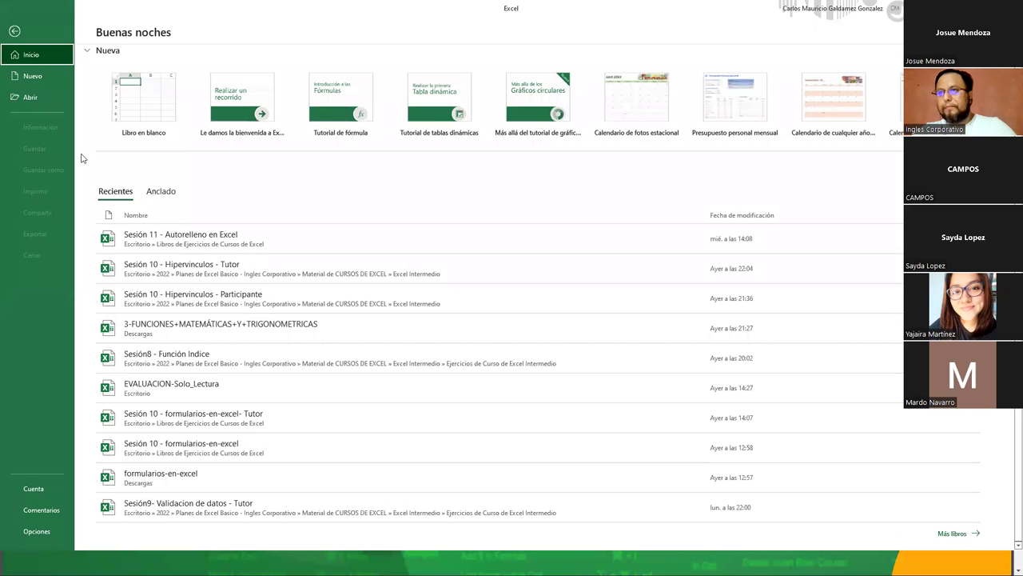
left_click(129, 124)
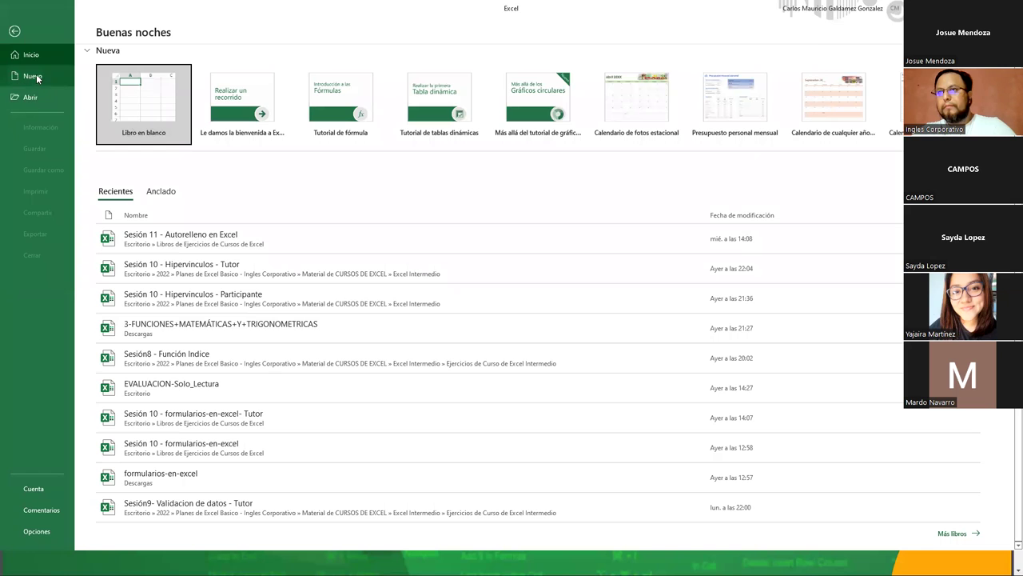
left_click(32, 97)
Step: Browse the computer to the Escritorio folder and select the Cursos EXCEL-Julio folder
left_click(165, 235)
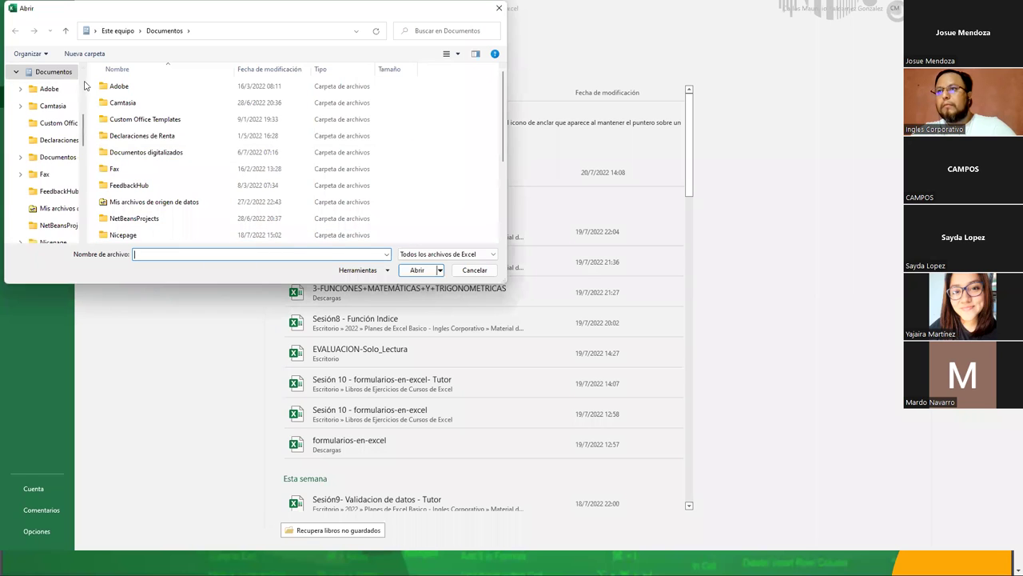
scroll(85, 82, "up", 5)
left_click(95, 31)
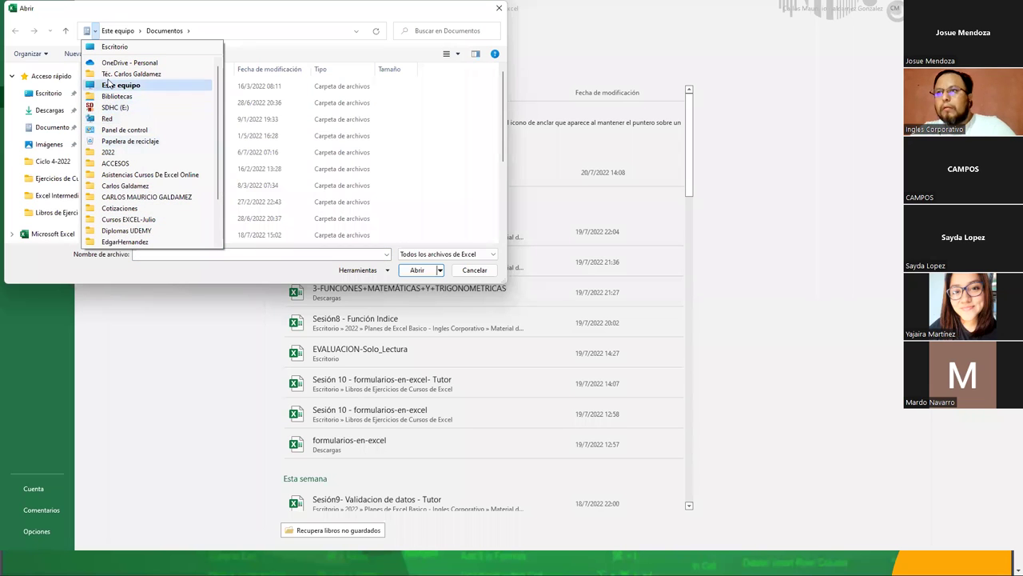
left_click(110, 48)
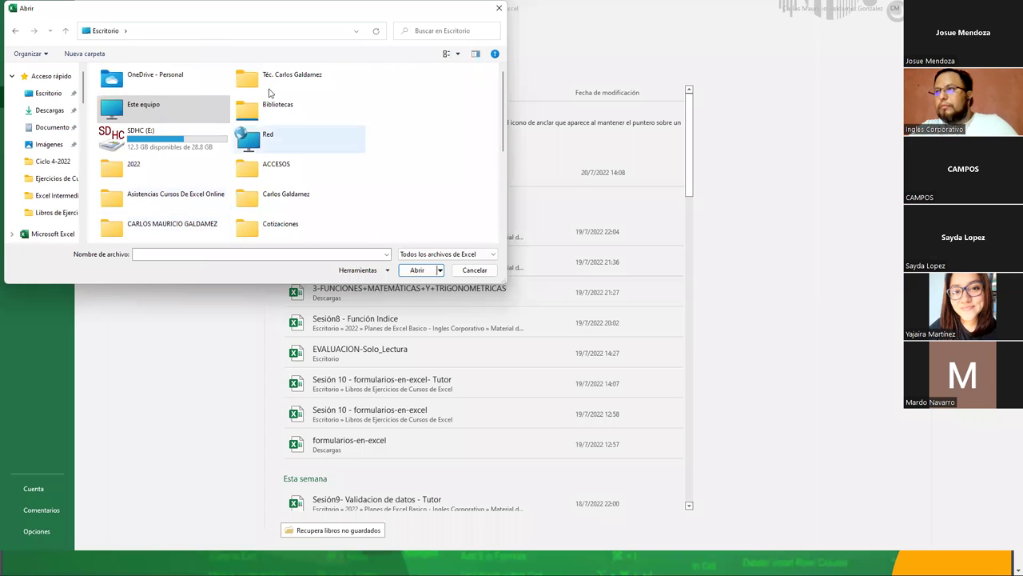
scroll(238, 129, "down", 2)
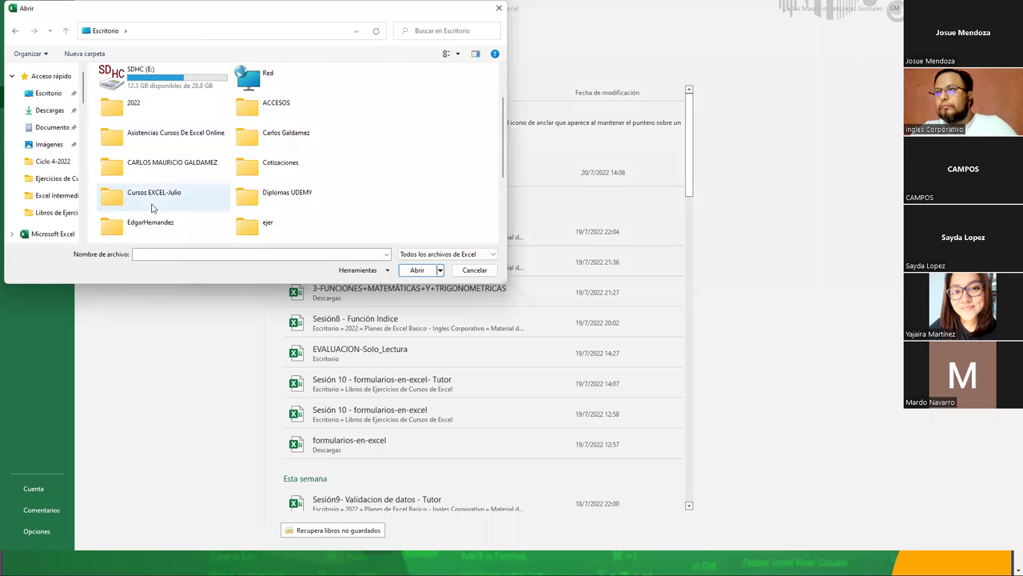
left_click(122, 195)
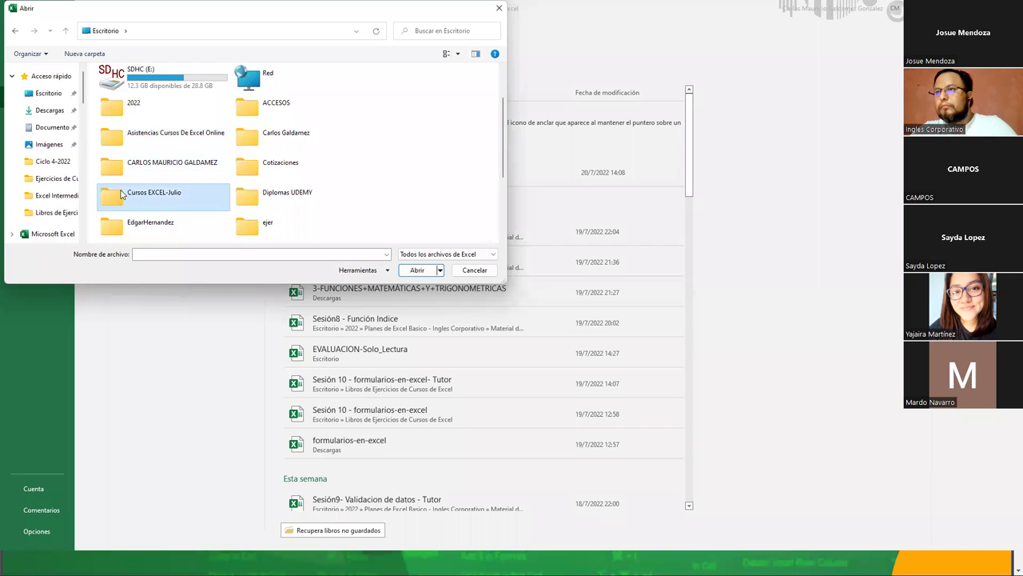
scroll(122, 195, "down", 3)
Step: Navigate into Escritorio's Excel Intermedio folder to see its Sección folders and Sesión 10 Hipervínculos workbooks
double_click(111, 198)
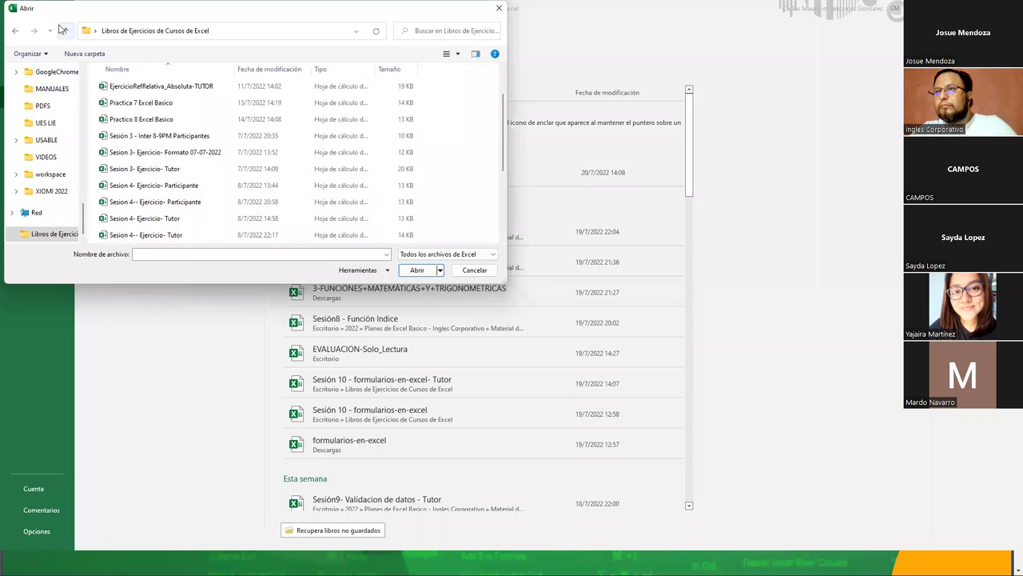
left_click(65, 30)
double_click(246, 205)
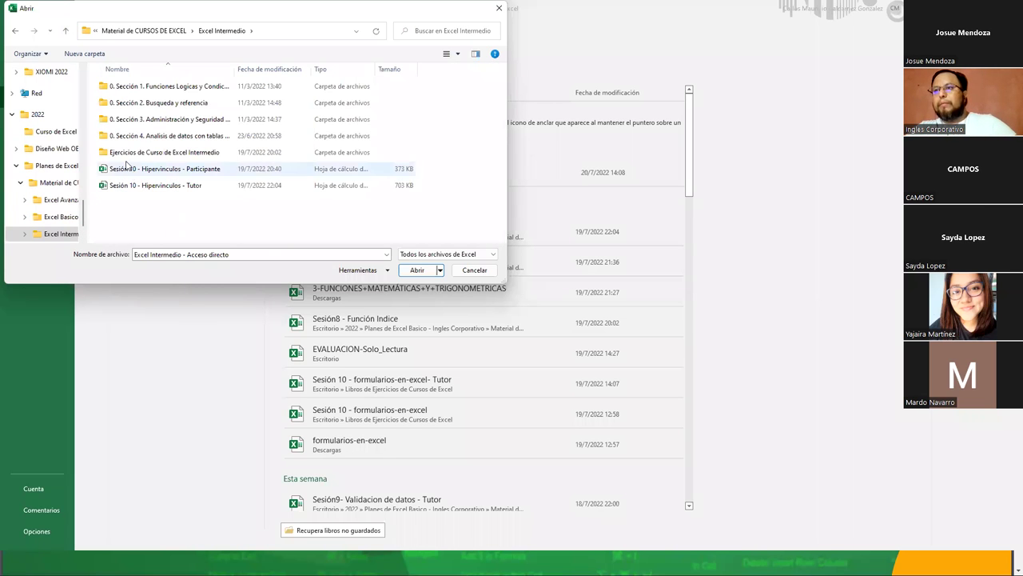
double_click(163, 152)
scroll(202, 221, "down", 5)
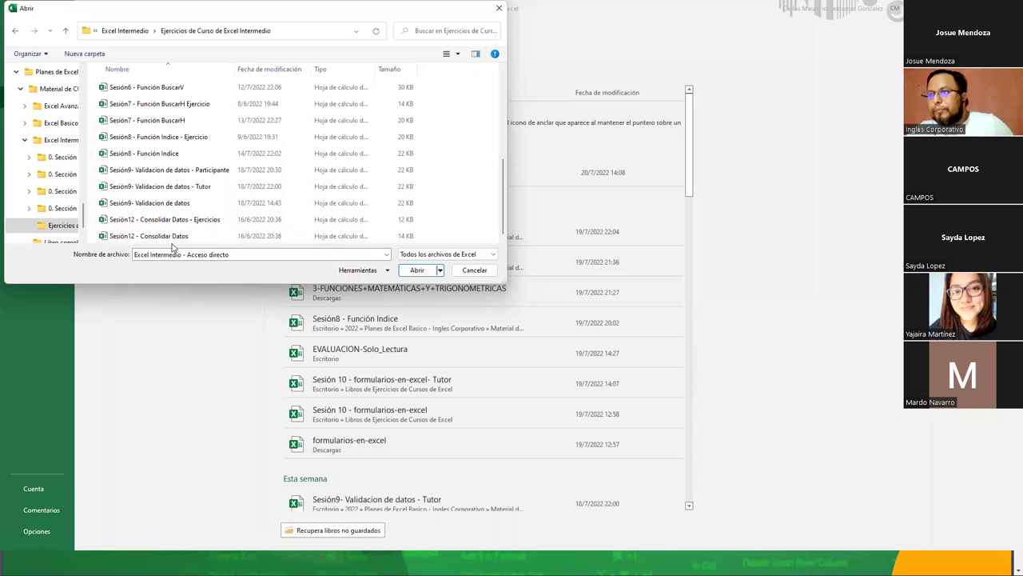
left_click(66, 31)
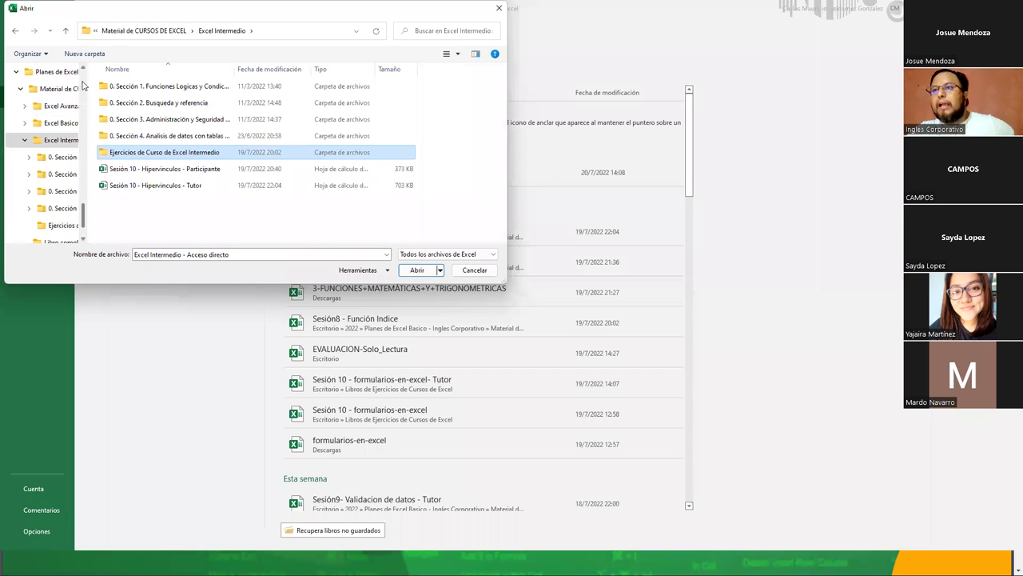
scroll(80, 136, "up", 5)
scroll(72, 124, "up", 5)
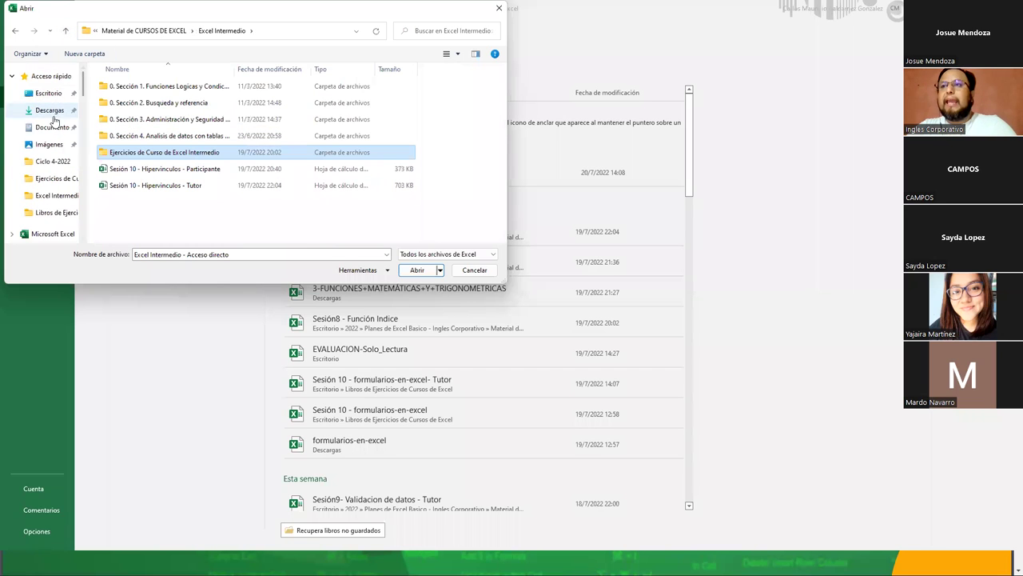
Step: Select the plantilla-cotizacion workbook under El mes pasado in the Descargas folder
left_click(49, 109)
scroll(224, 175, "down", 2)
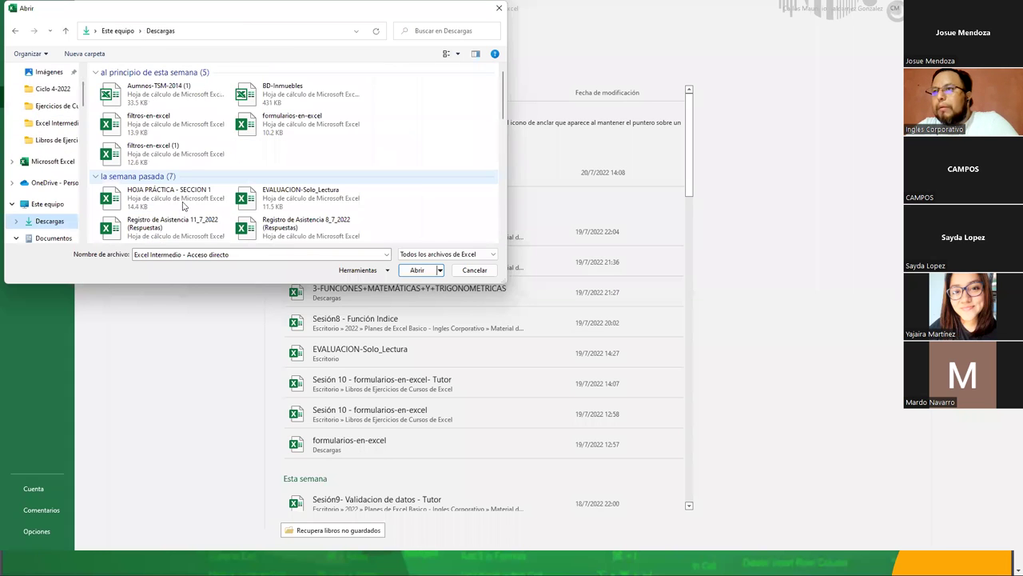
scroll(301, 164, "down", 1)
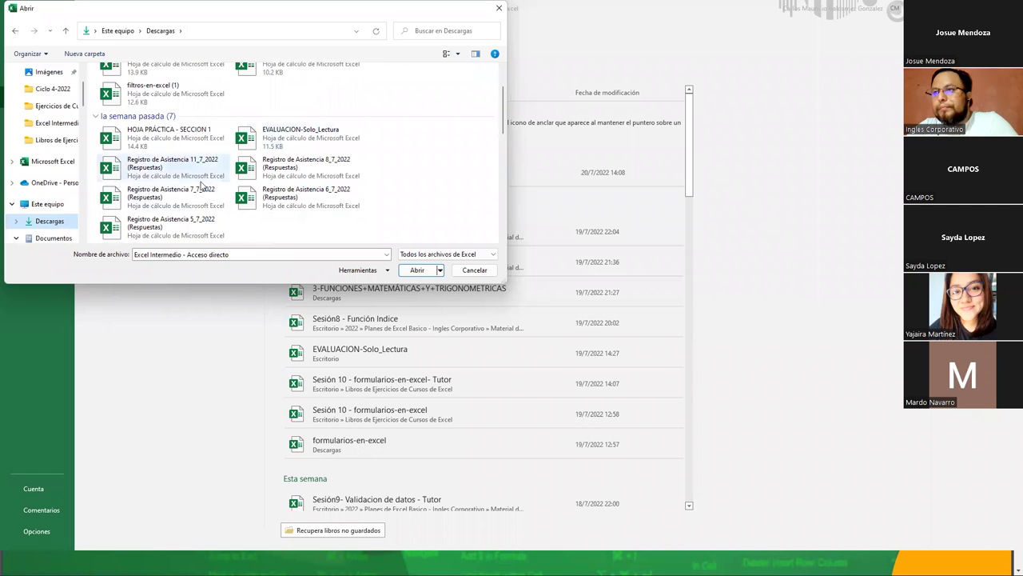
scroll(206, 188, "down", 1)
scroll(211, 211, "down", 1)
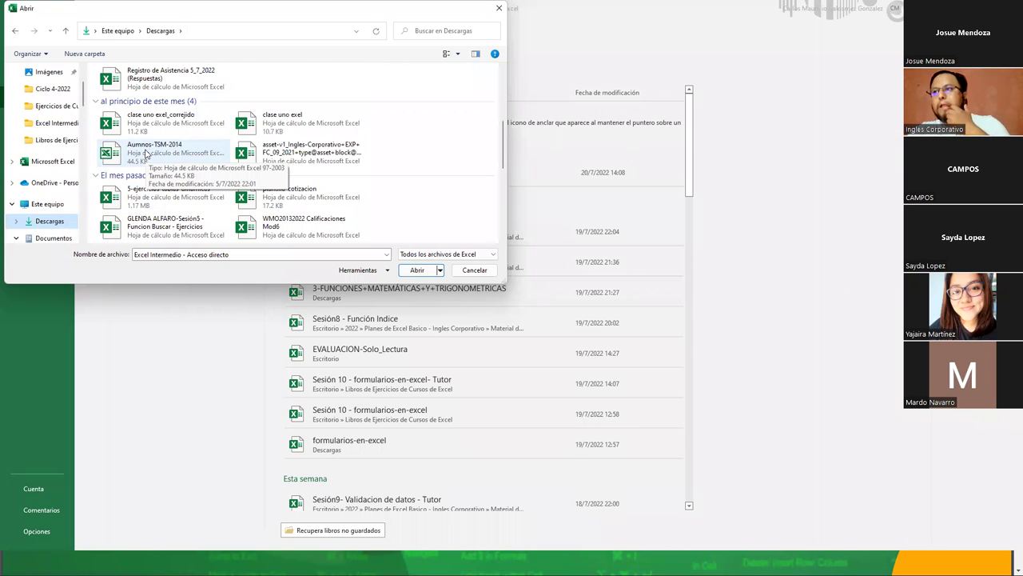
left_click(291, 204)
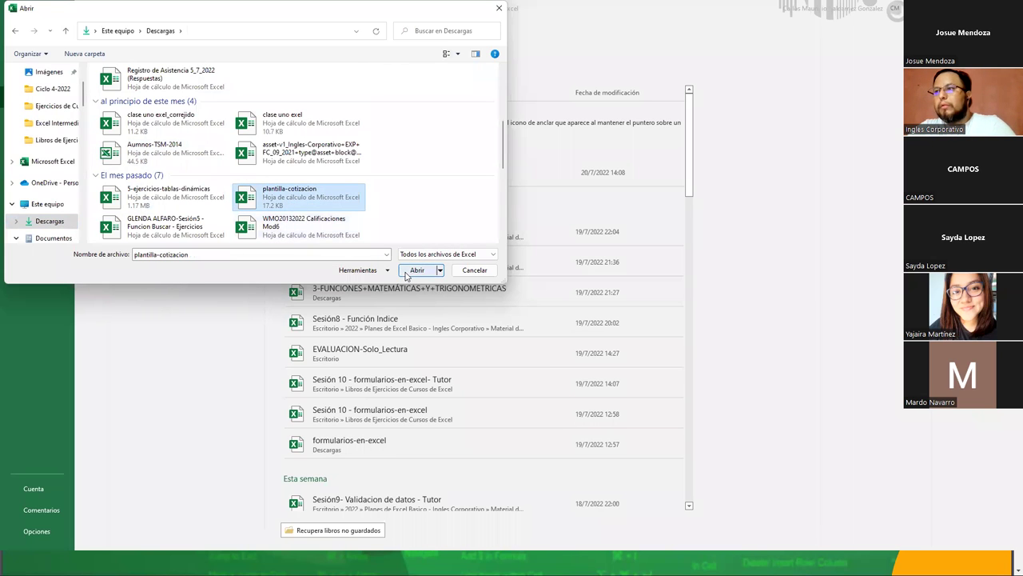
Step: Open the plantilla-cotizacion workbook and look over its cells and column H
left_click(417, 270)
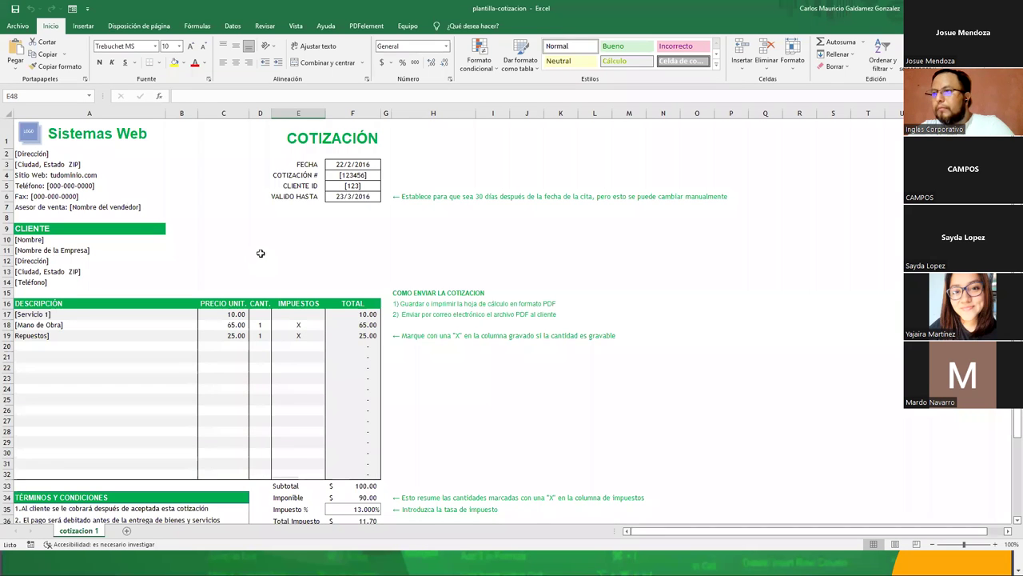
scroll(319, 260, "down", 1)
scroll(338, 258, "down", 4)
scroll(338, 257, "up", 5)
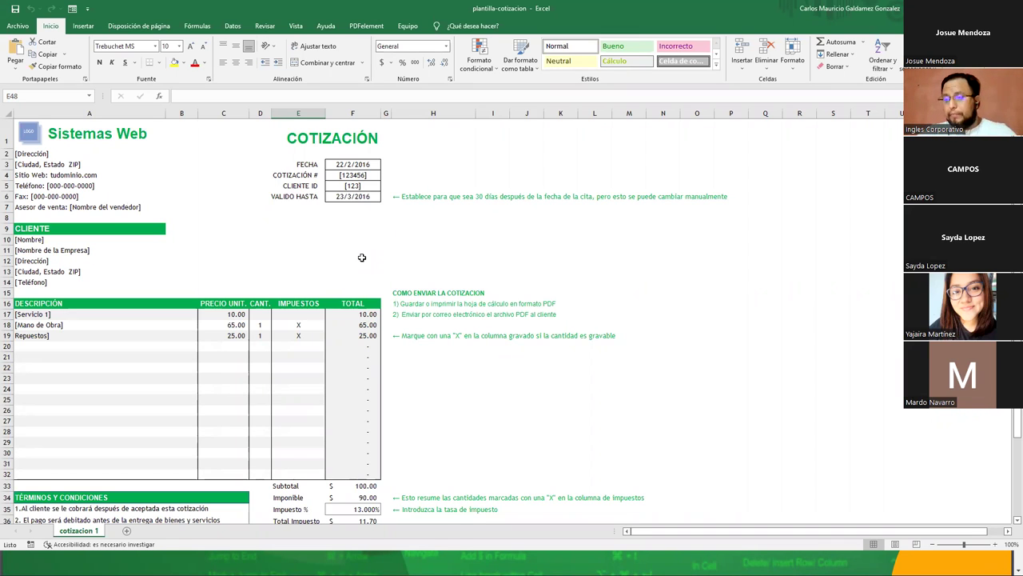
left_click(507, 389)
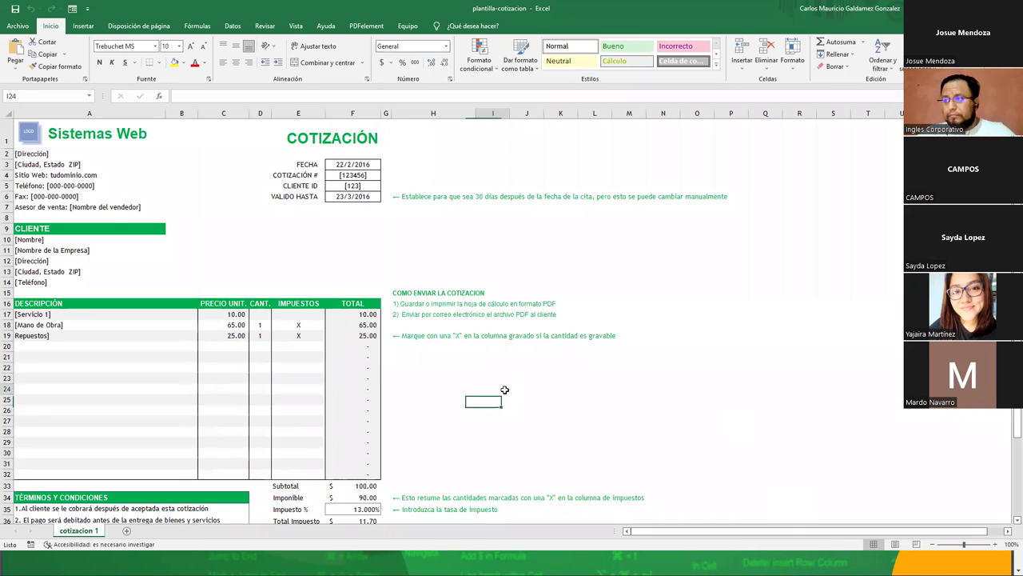
left_click(415, 114)
right_click(416, 114)
left_click(545, 325)
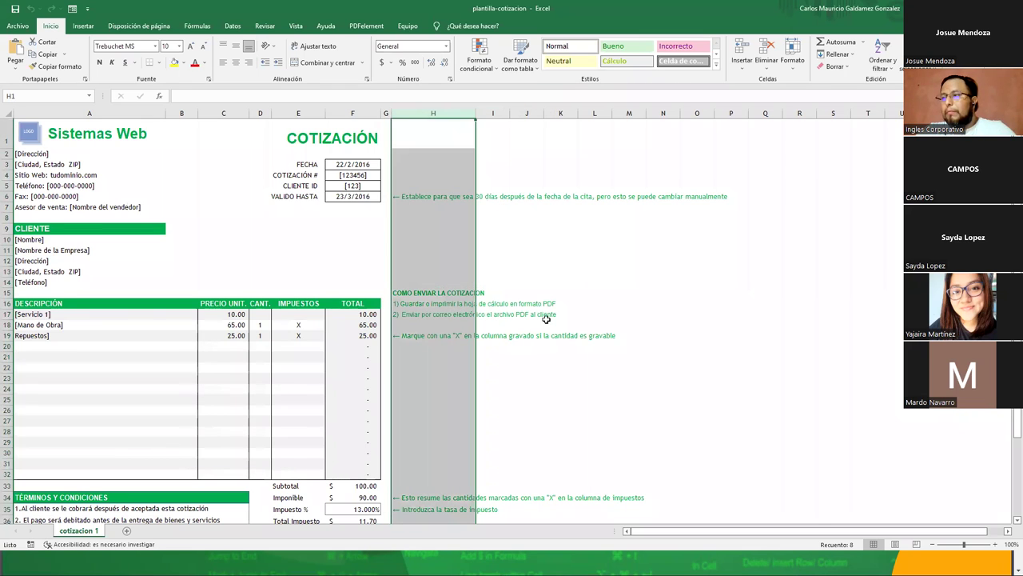
left_click(546, 325)
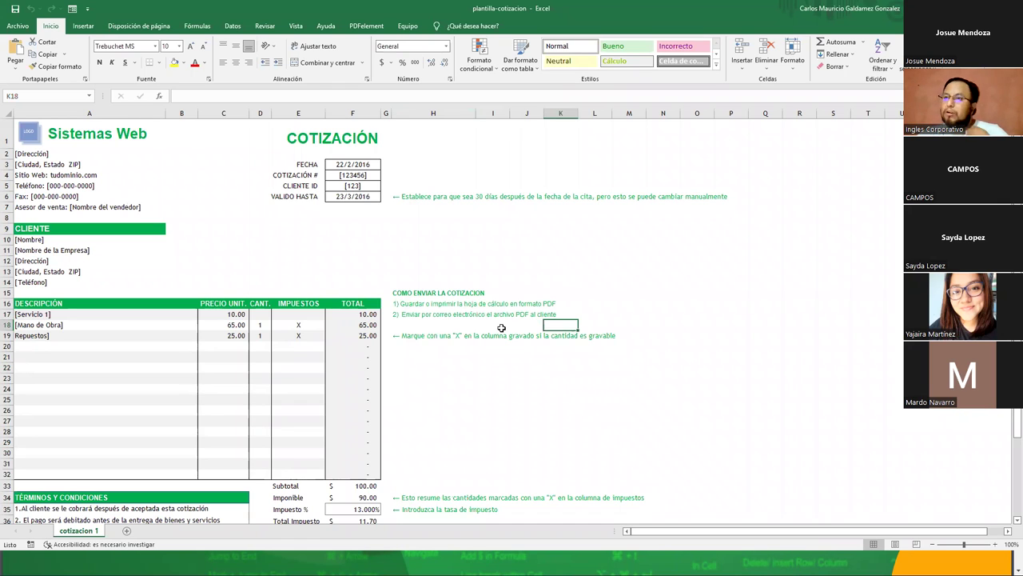
Step: Add blank sheets Hoja1 and Hoja2, then return to cotizacion 1
left_click(127, 532)
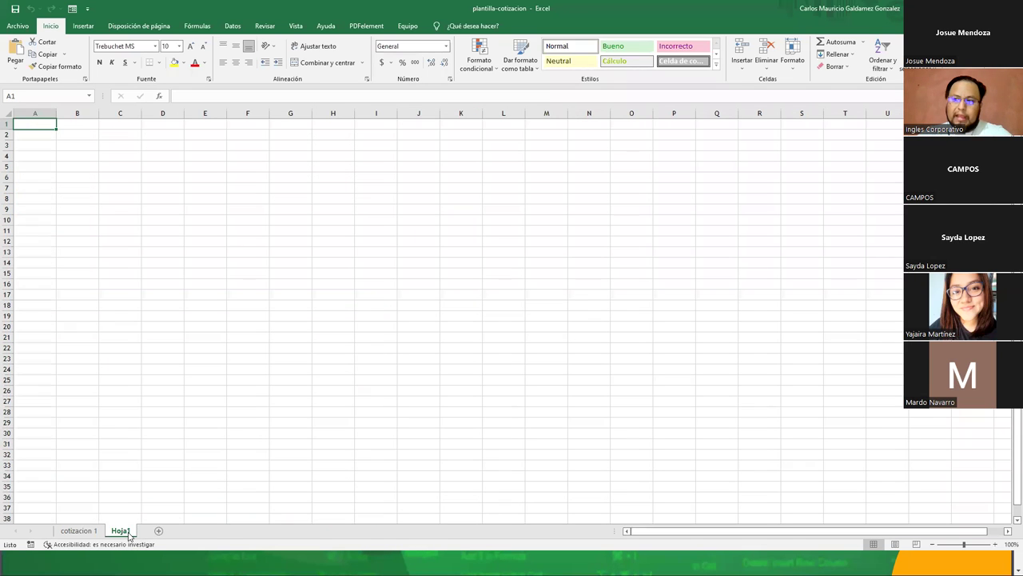
left_click(159, 532)
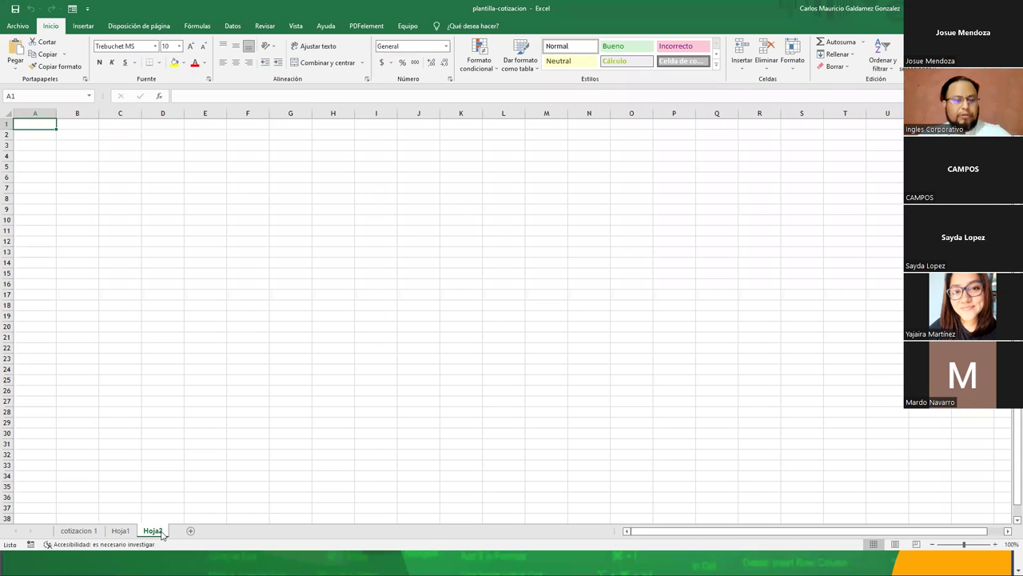
left_click(86, 533)
left_click(121, 532)
left_click(155, 533)
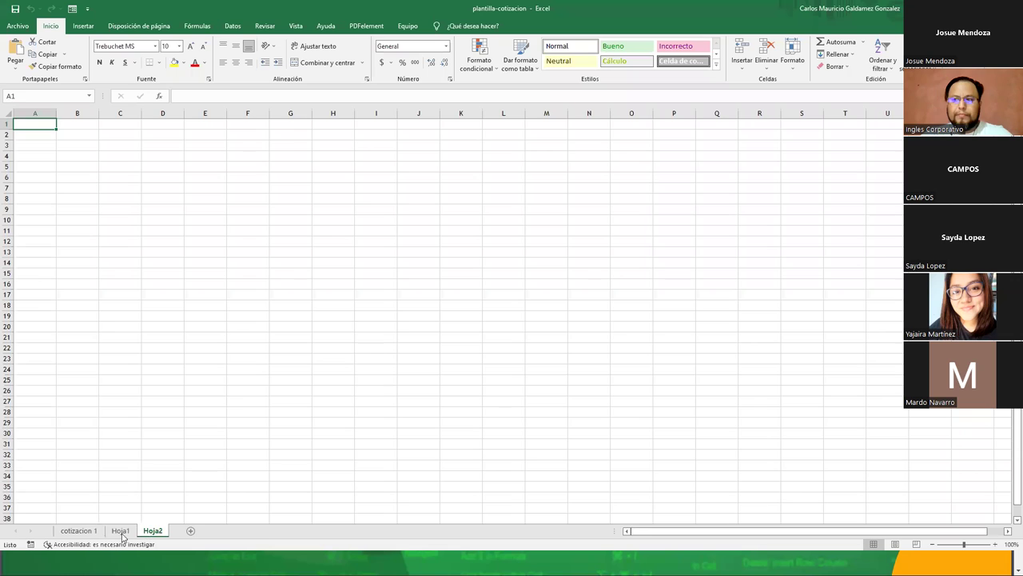
left_click(83, 532)
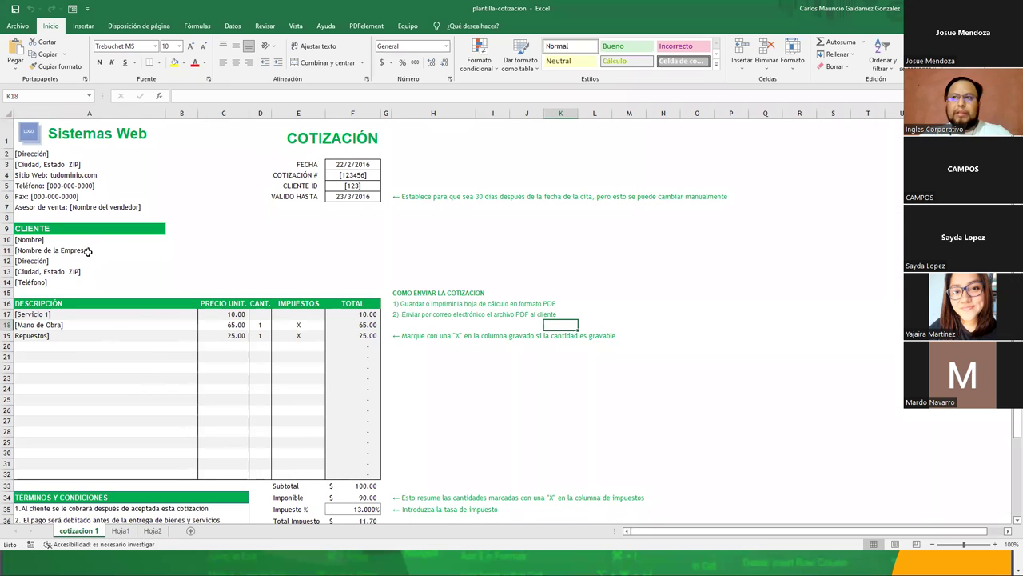
Step: Start protecting the cotizacion 1 sheet, allowing column and row deletion
left_click(232, 26)
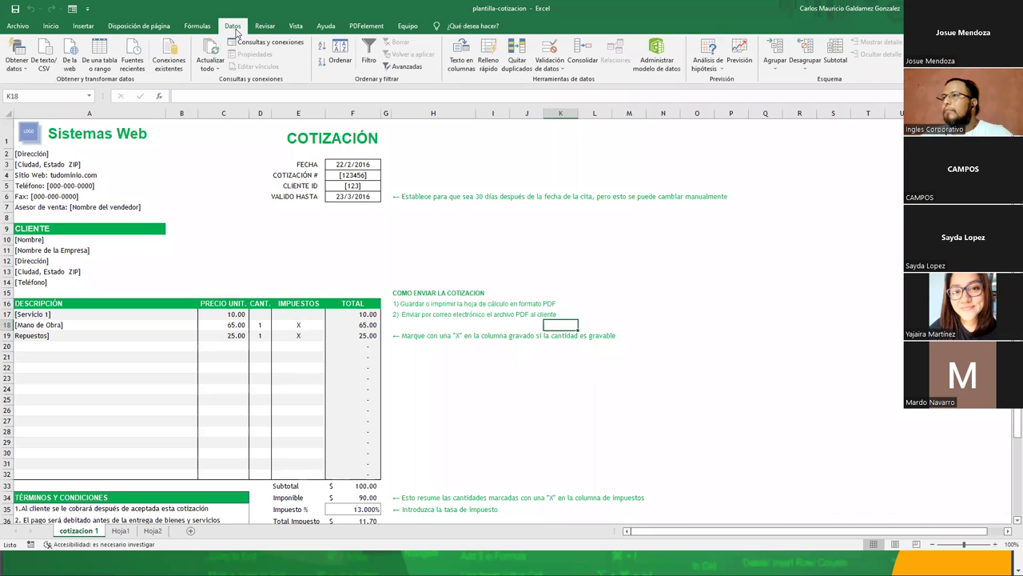
left_click(264, 29)
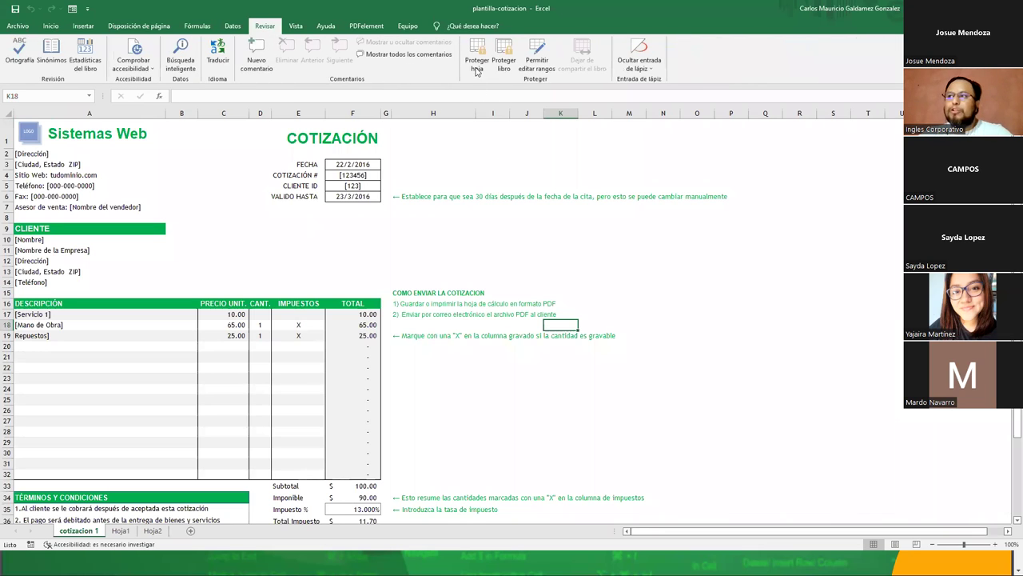
left_click(476, 64)
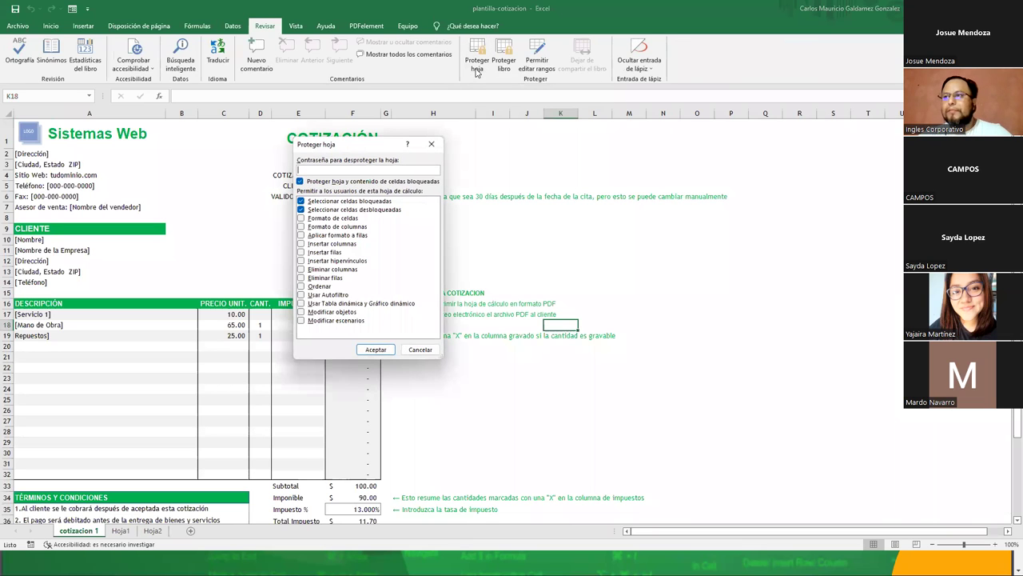
left_click_drag(370, 146, 488, 191)
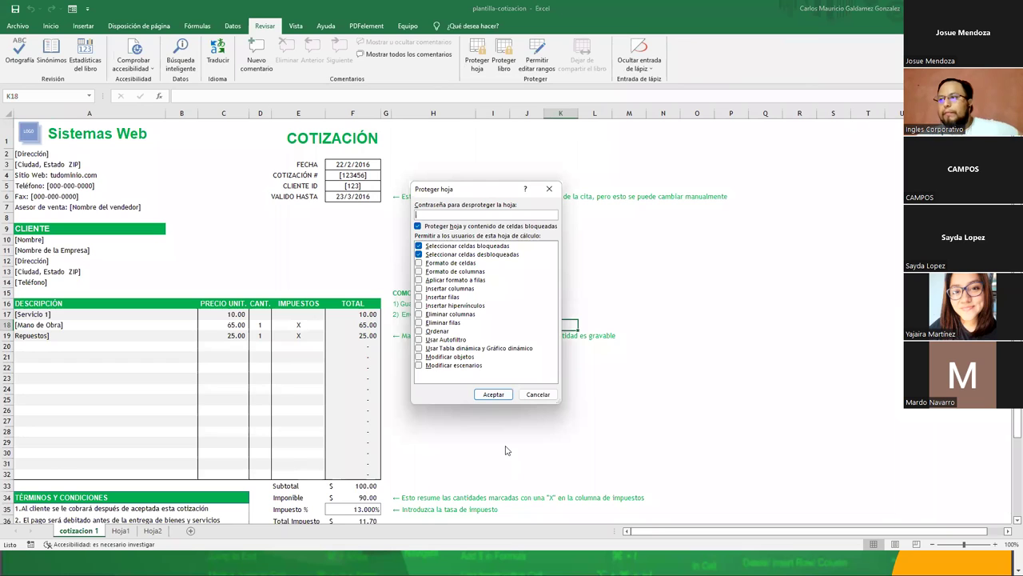
left_click(418, 313)
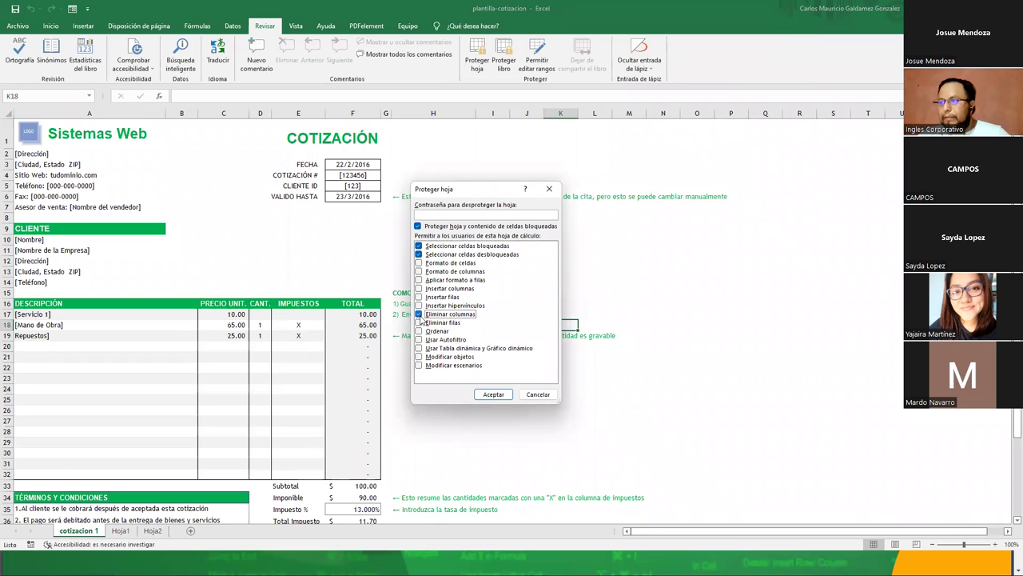
left_click(419, 322)
Step: Set the first password from the notes as the sheet password and confirm it
left_click(448, 214)
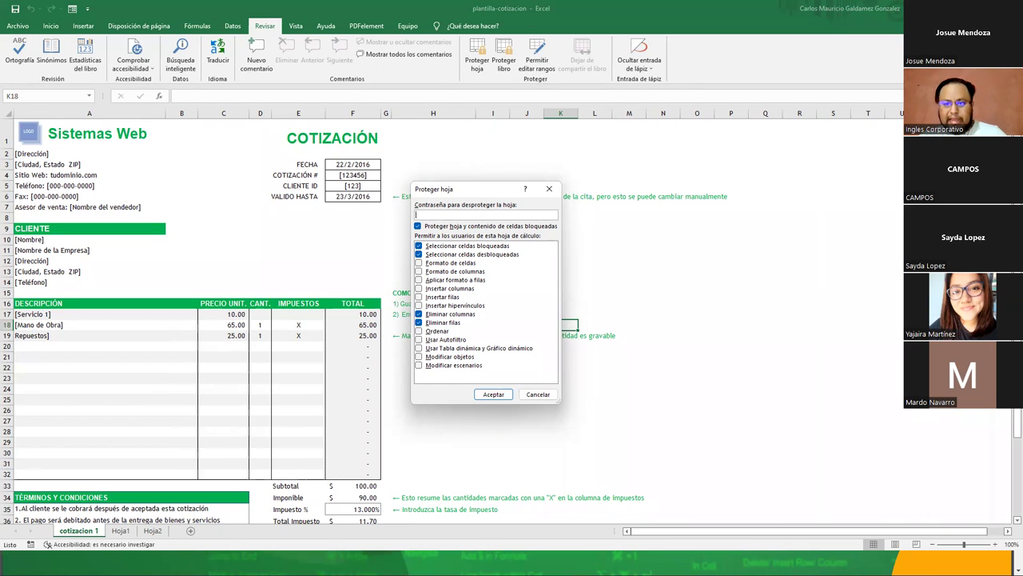
key("alt+Tab")
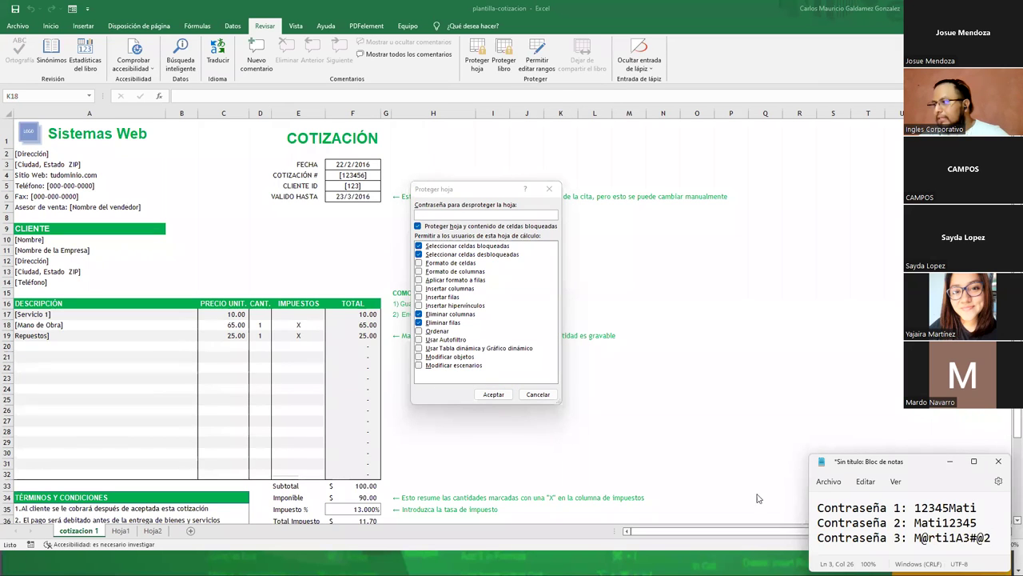
double_click(941, 508)
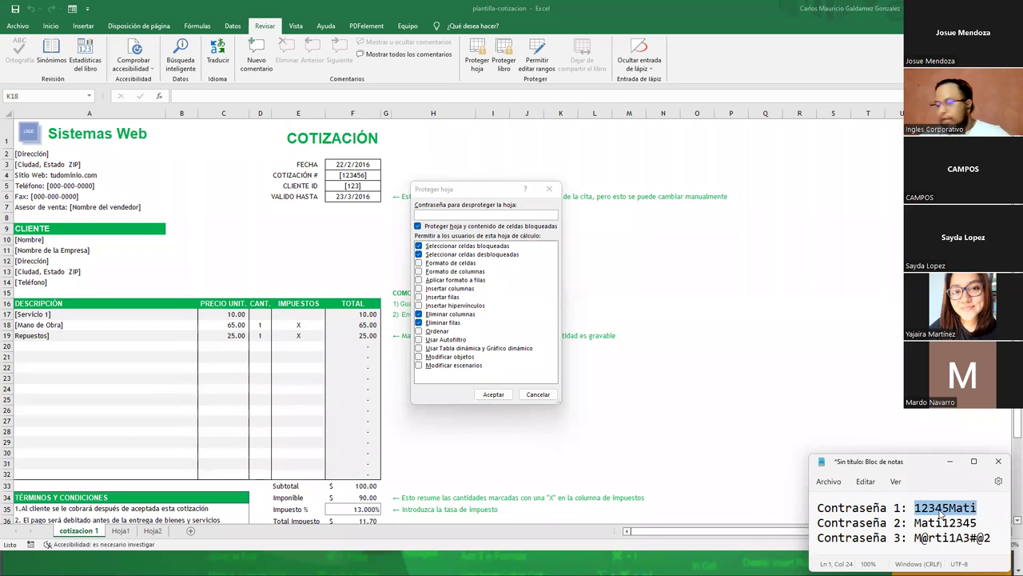
left_click(483, 213)
key("ctrl+v")
left_click(493, 394)
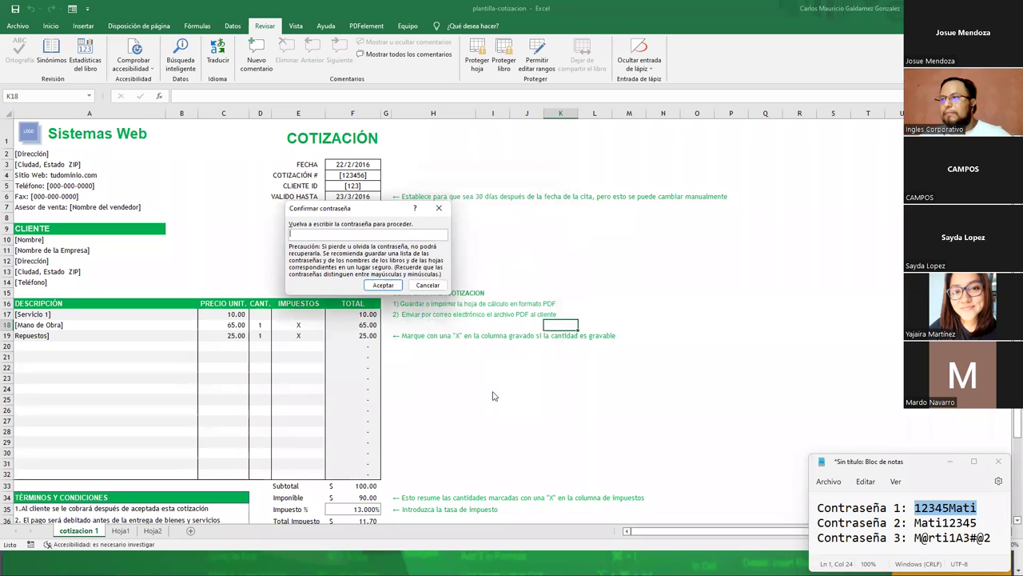
key("ctrl+v")
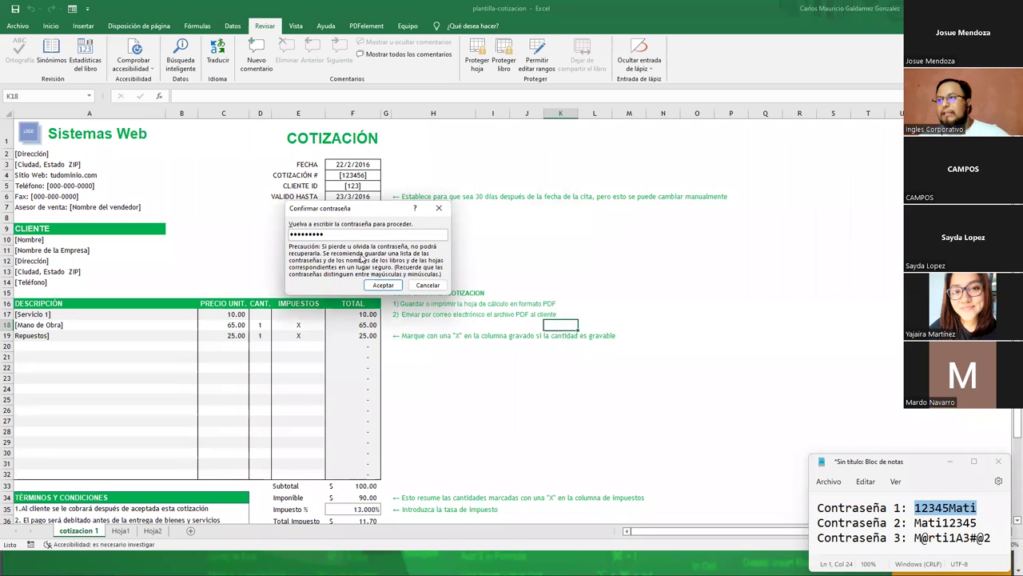
left_click(387, 288)
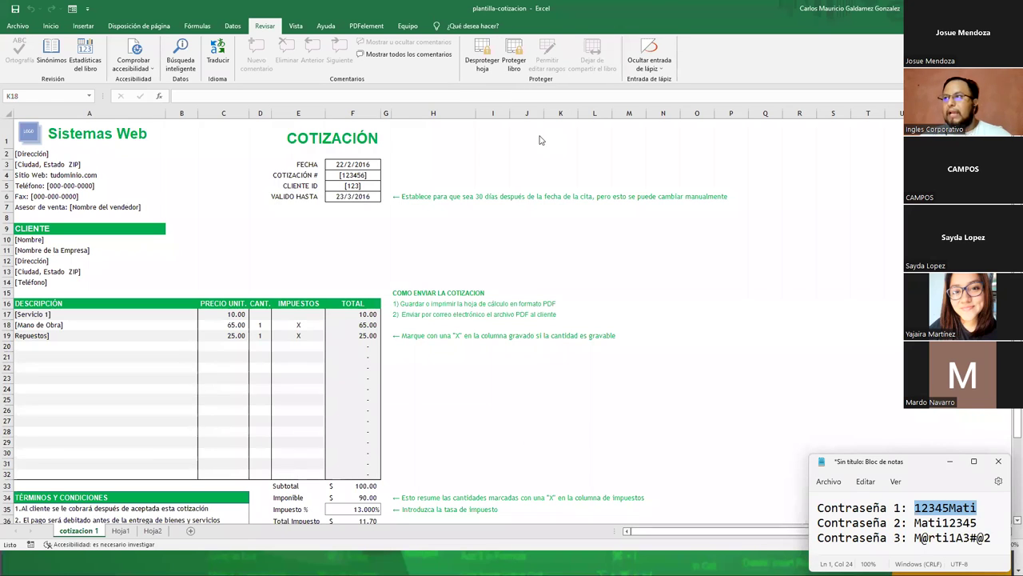
left_click(391, 249)
left_click(289, 229)
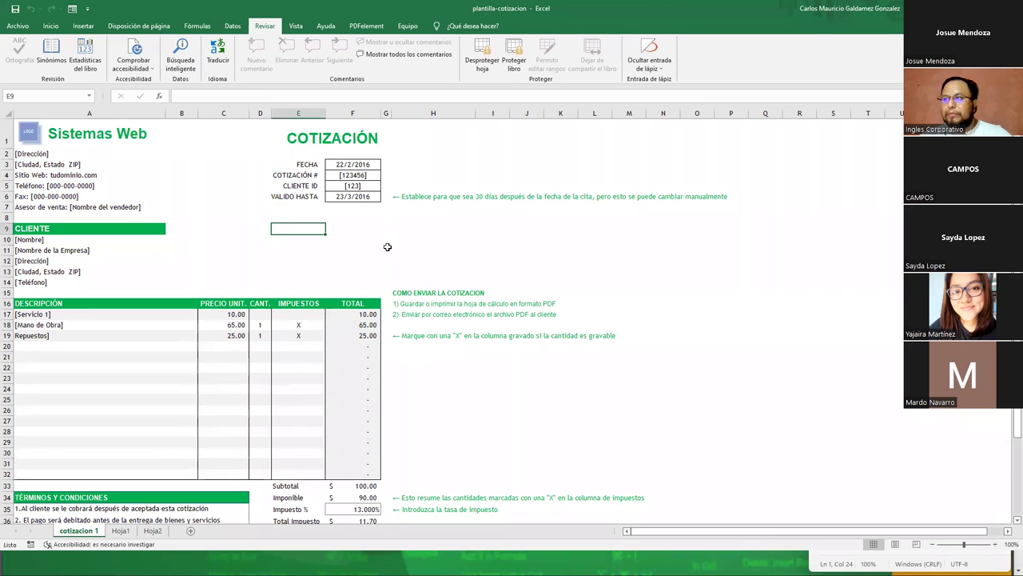
left_click(387, 247)
right_click(445, 113)
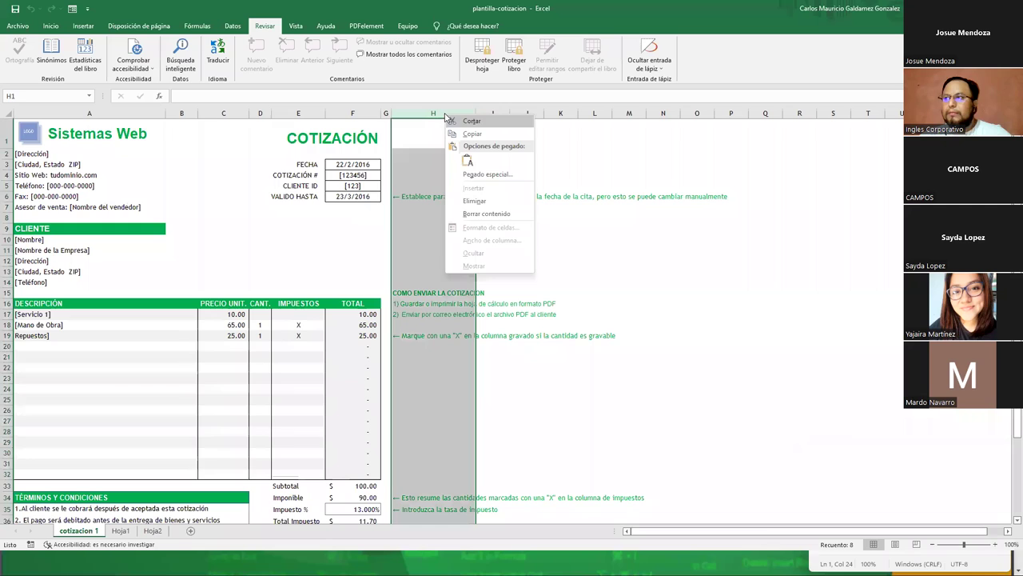
left_click(477, 213)
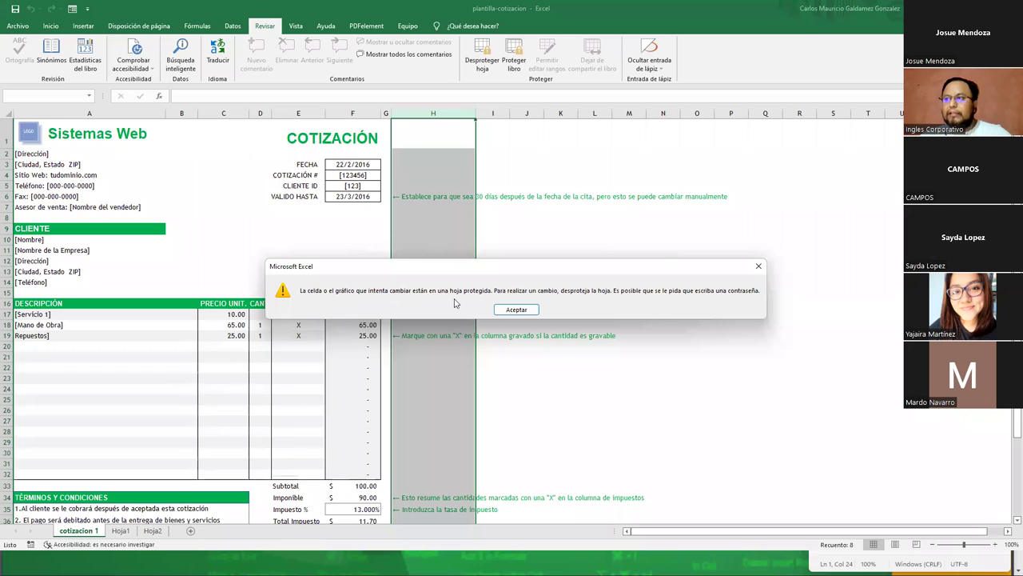
left_click(516, 309)
left_click(126, 532)
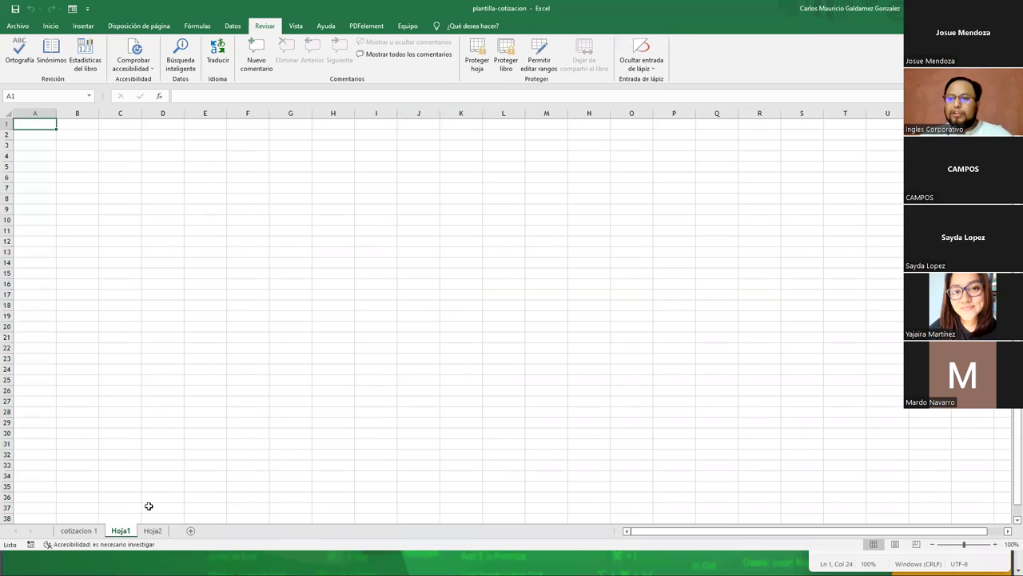
left_click(382, 113)
right_click(382, 114)
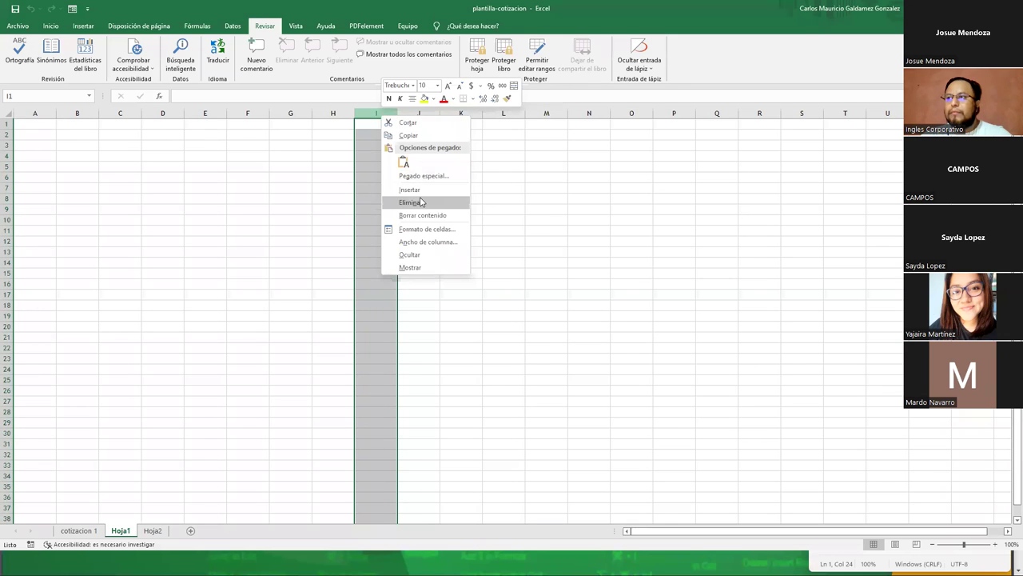
left_click(420, 201)
right_click(389, 114)
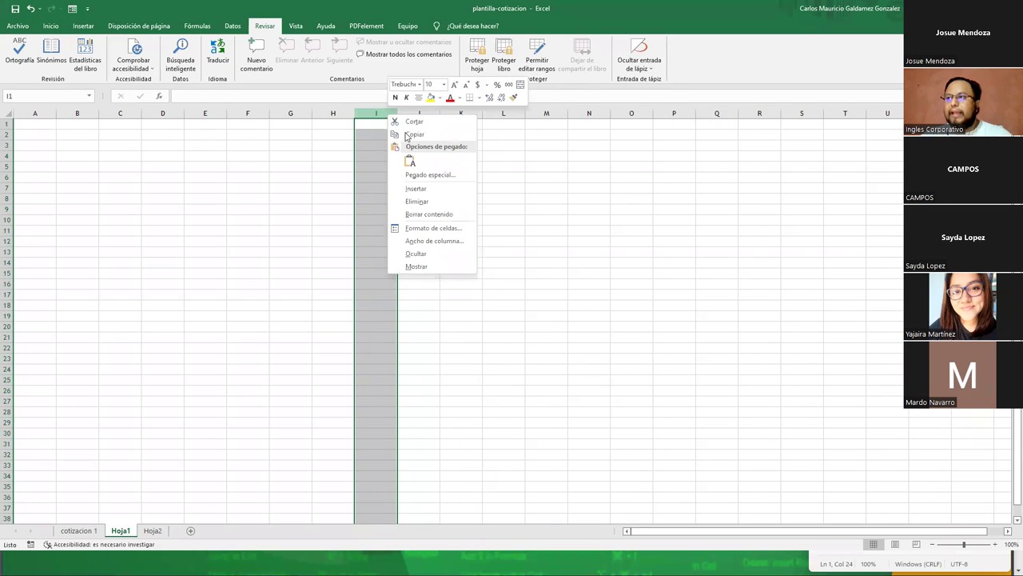
left_click(421, 200)
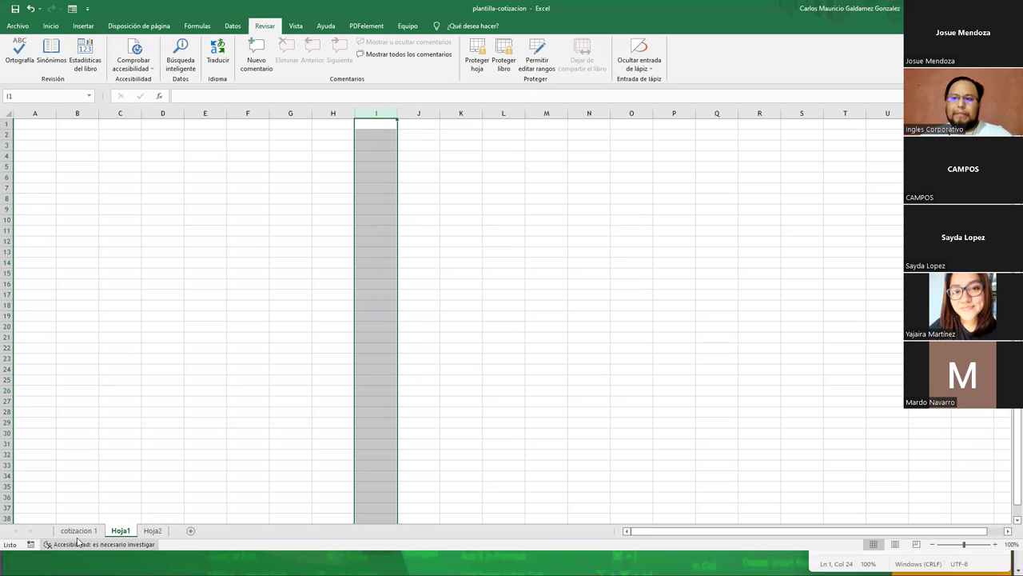
left_click(78, 531)
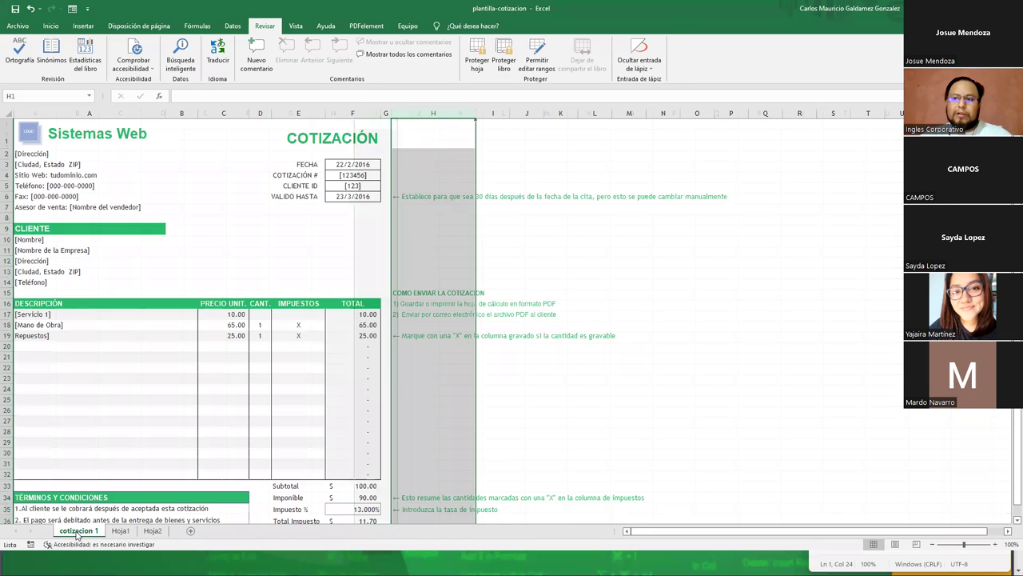
left_click(7, 186)
right_click(6, 185)
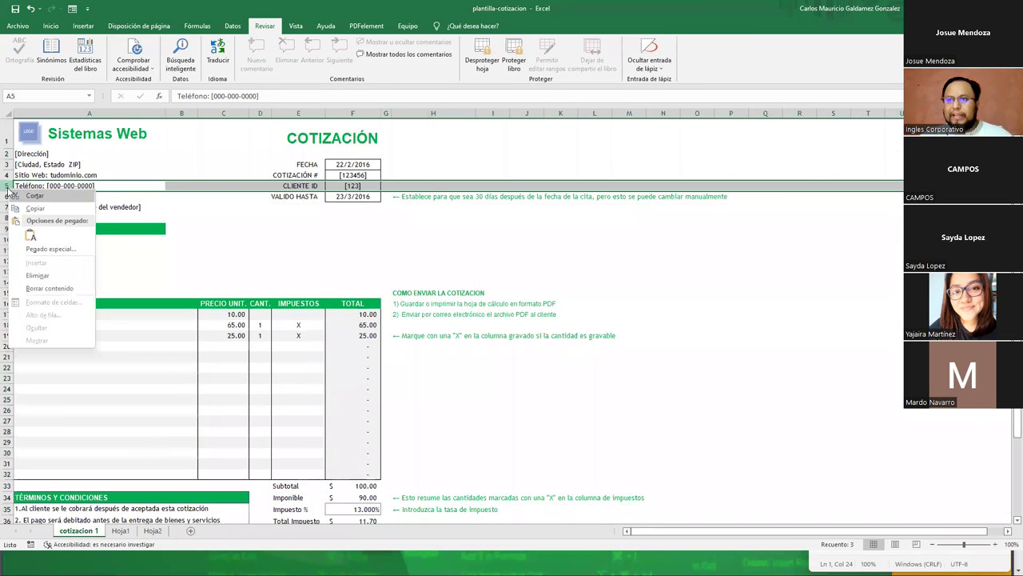
left_click(58, 278)
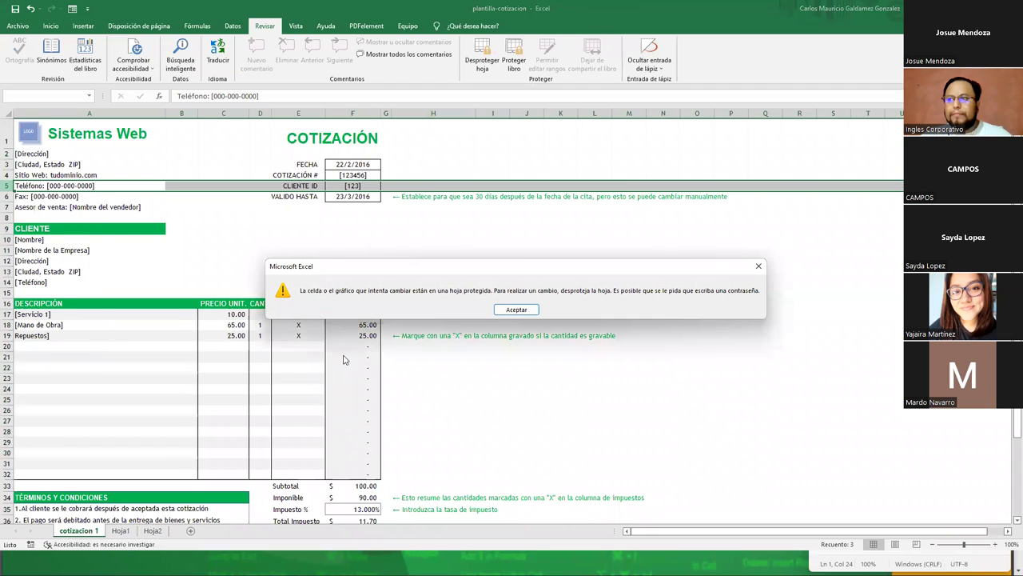
left_click(516, 309)
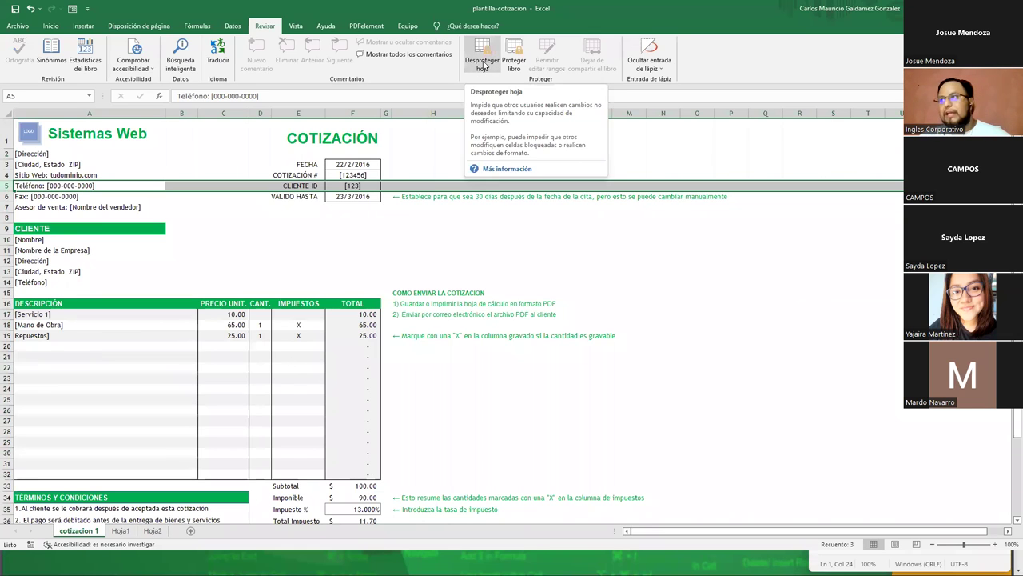
left_click(482, 66)
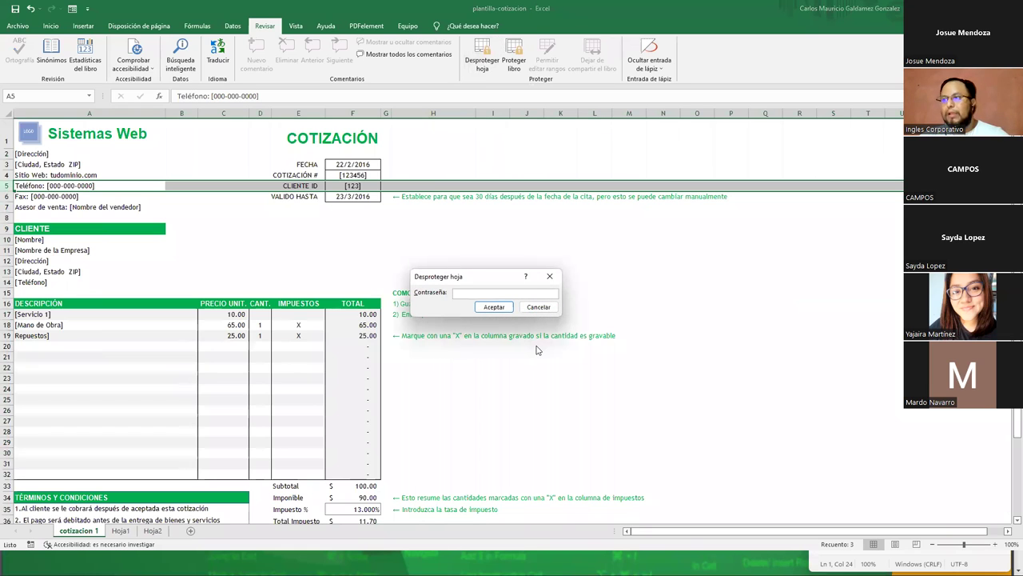
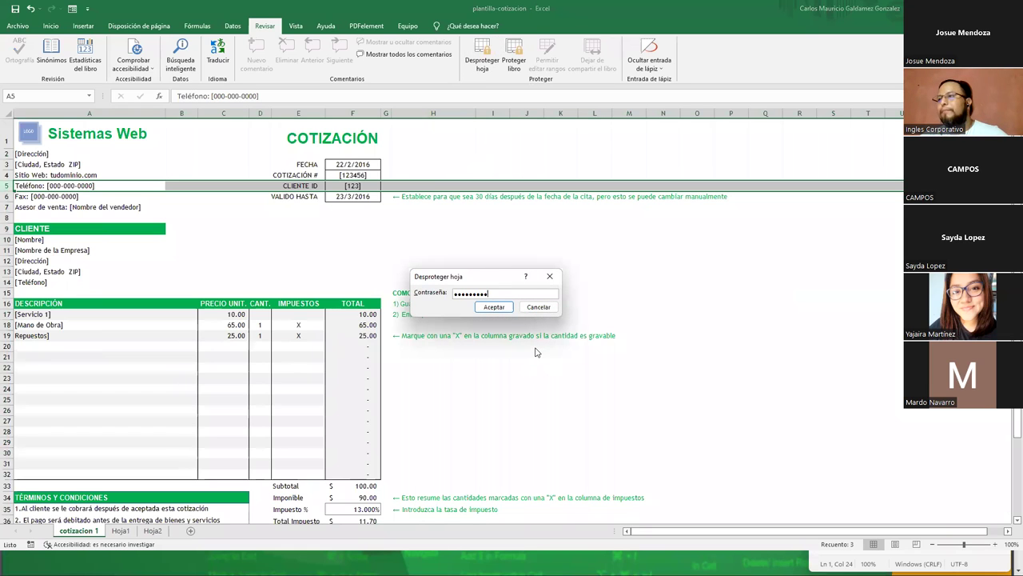
left_click(494, 307)
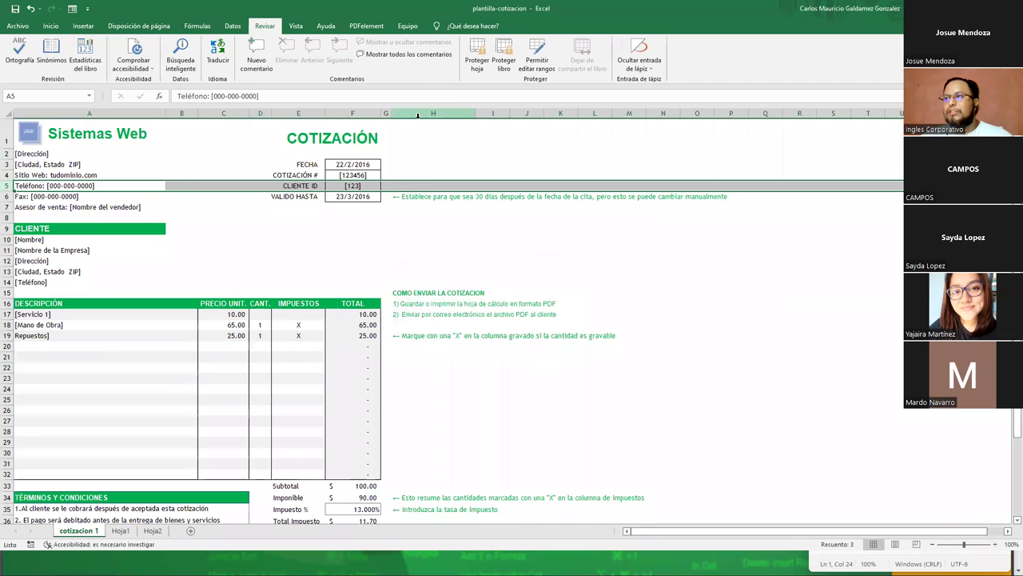
right_click(417, 112)
left_click(445, 205)
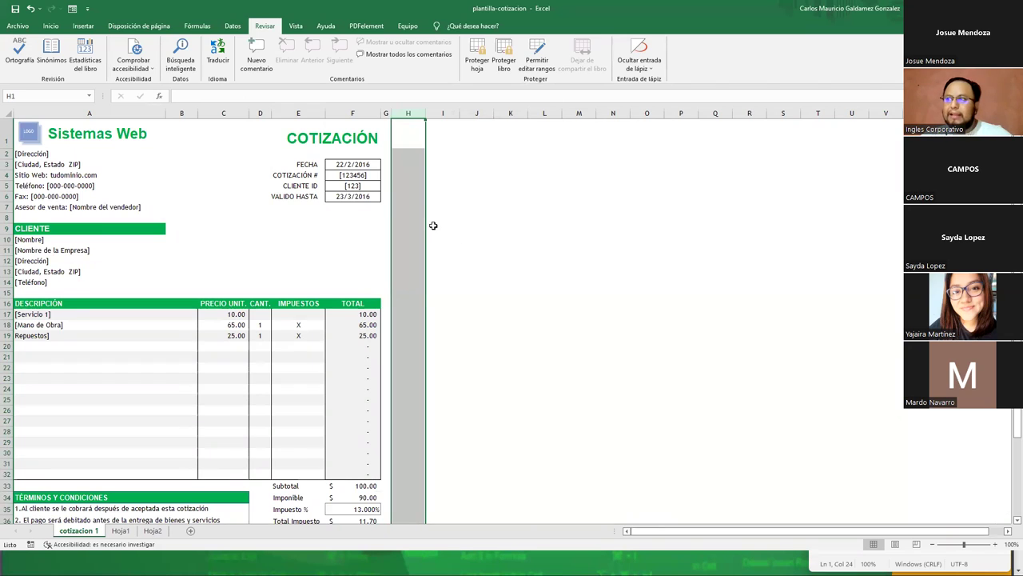
key("ctrl+z")
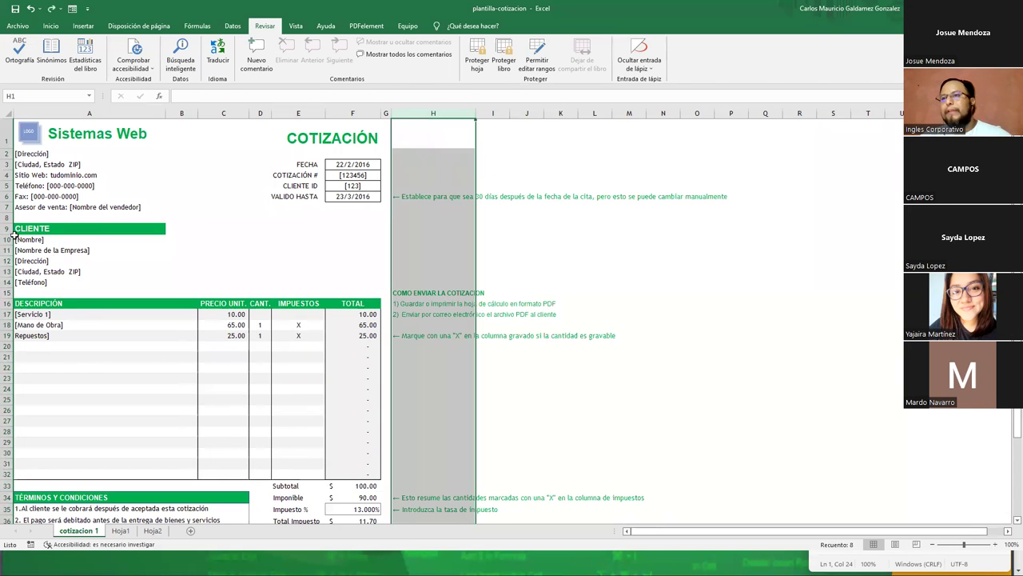
Step: Test deleting row 8 and undo the deletion
left_click(7, 217)
right_click(6, 217)
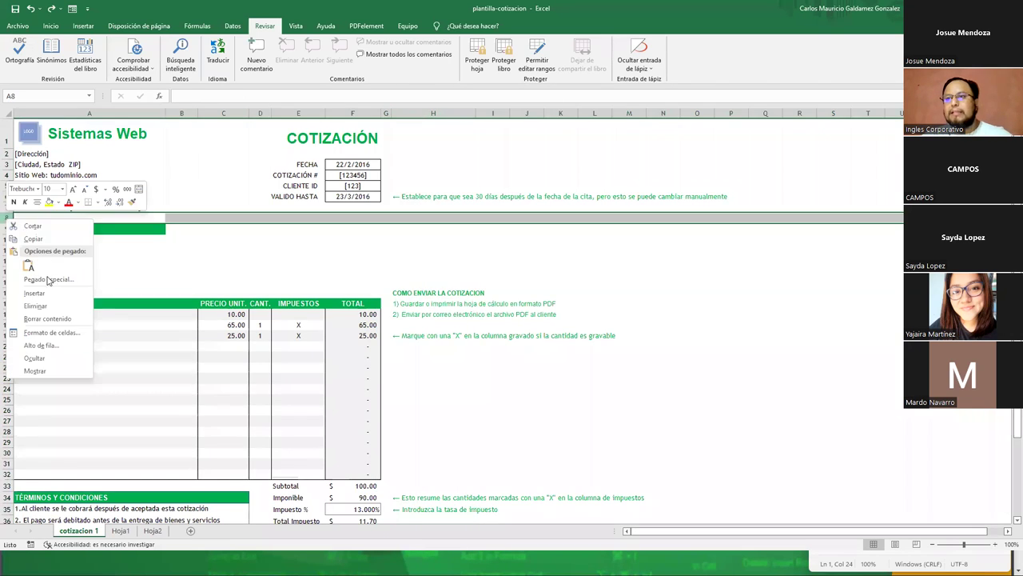
left_click(36, 306)
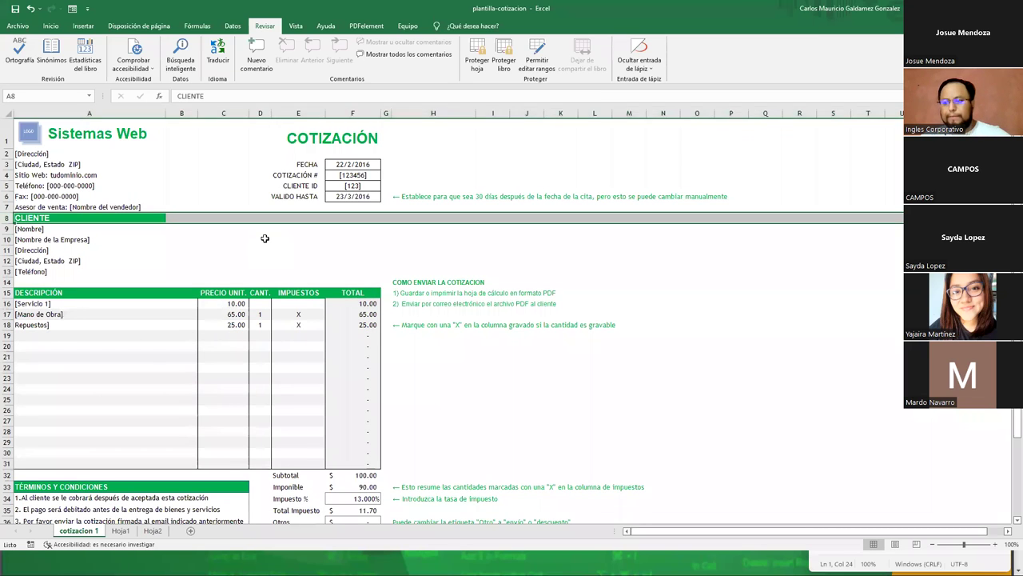
key("ctrl+z")
left_click(476, 62)
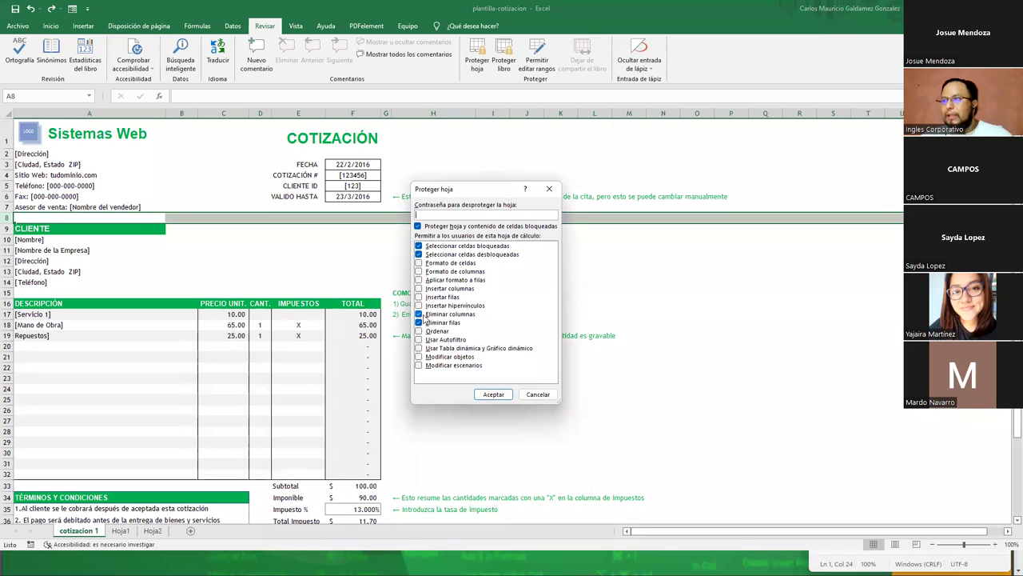
Step: Clear column/row deletion and cell selection permissions, allowing only hyperlink insertion
left_click(420, 314)
left_click(418, 322)
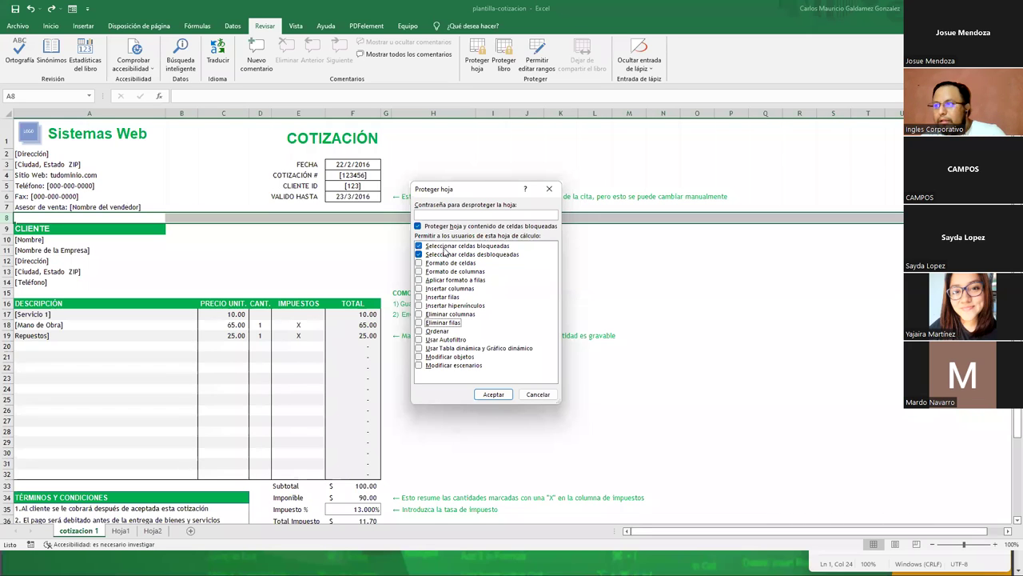
left_click(418, 255)
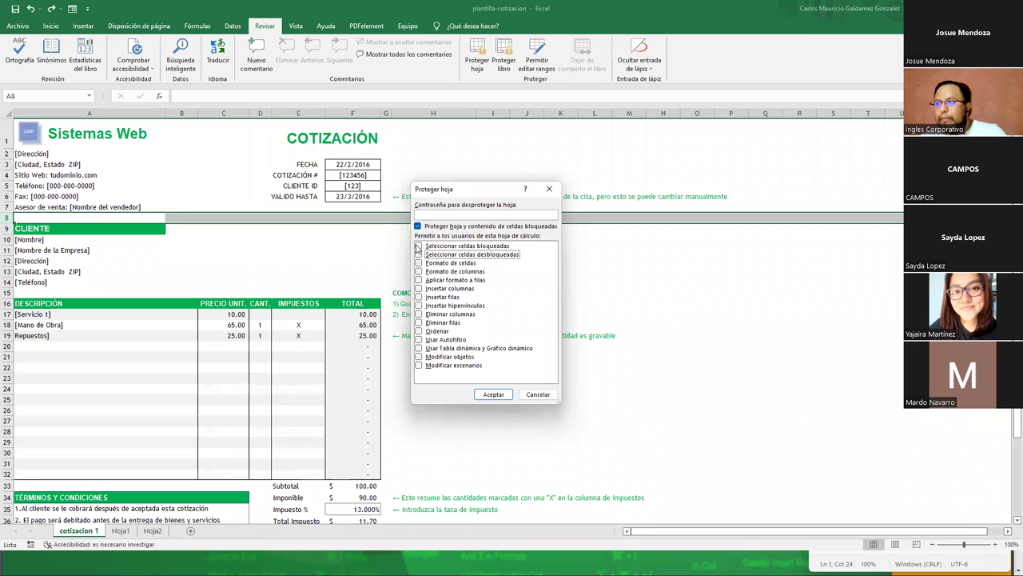
left_click(419, 247)
left_click(419, 255)
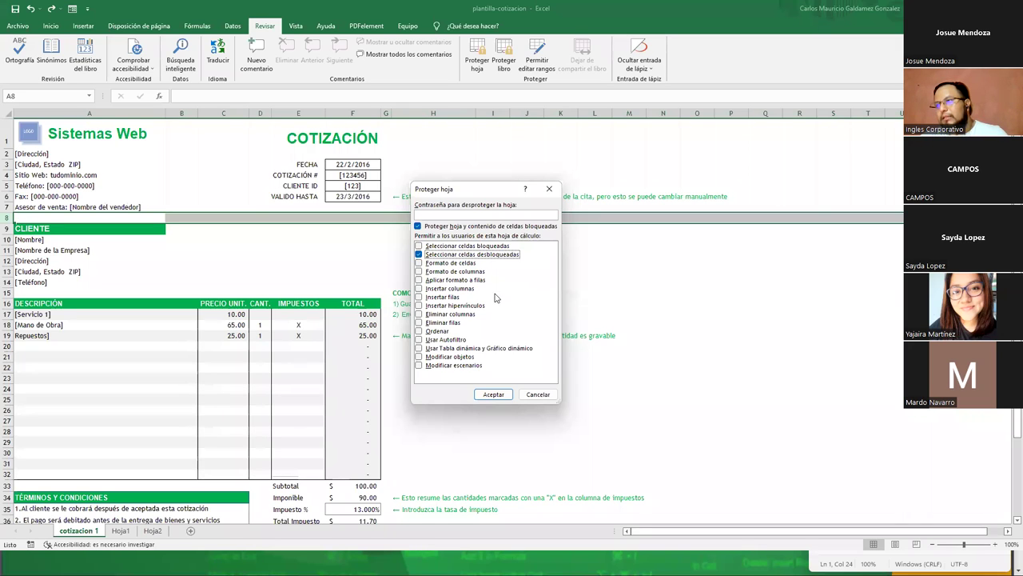
left_click(418, 247)
left_click(418, 247)
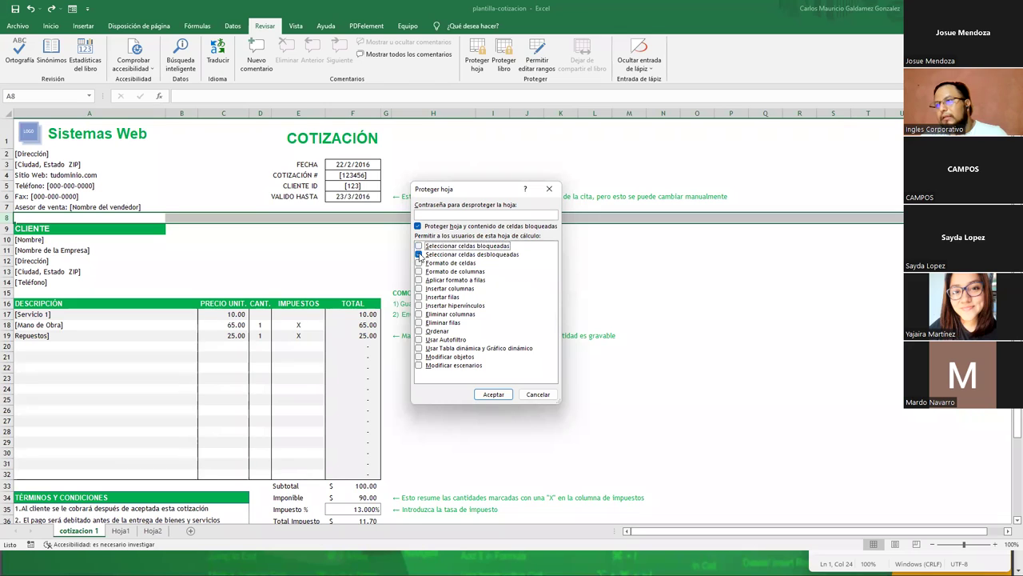
left_click(418, 247)
left_click(418, 254)
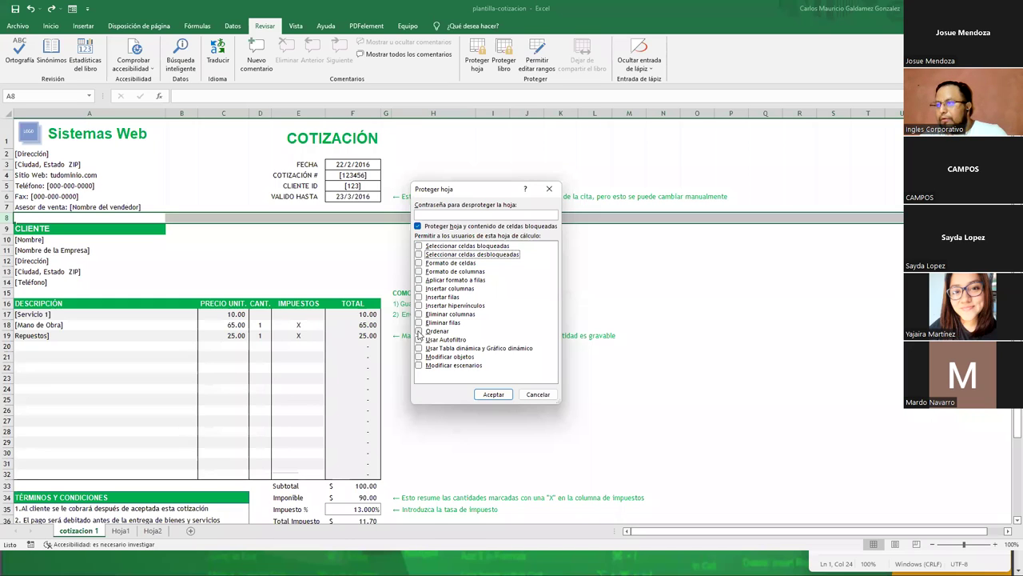
left_click(418, 306)
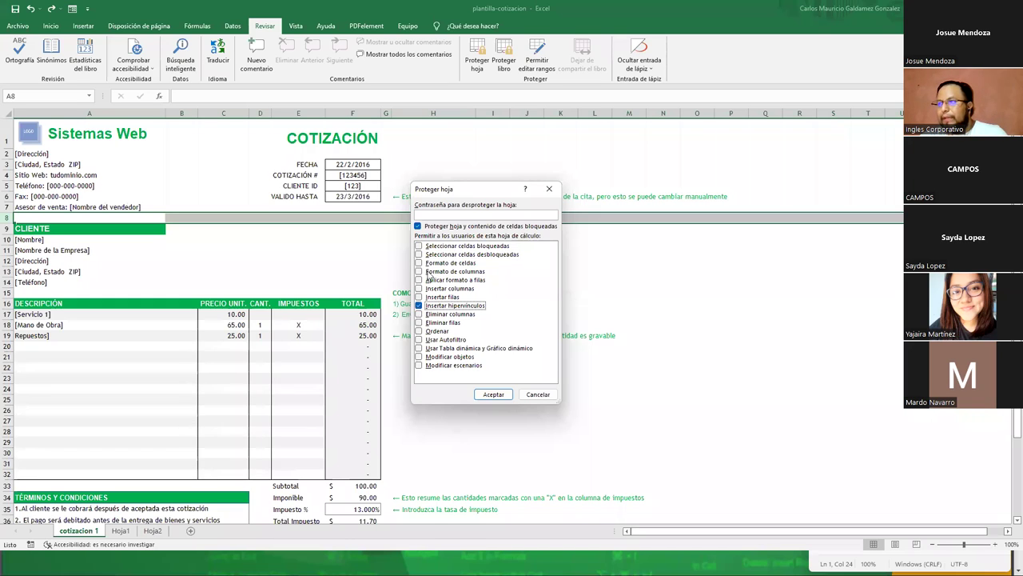
left_click(433, 213)
left_click(485, 396)
left_click(500, 329)
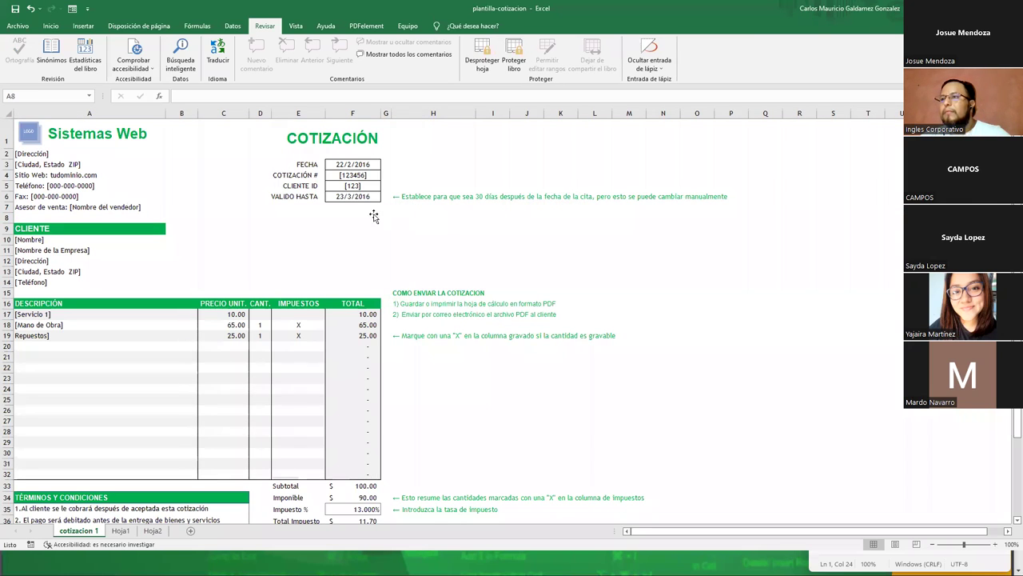
right_click(168, 318)
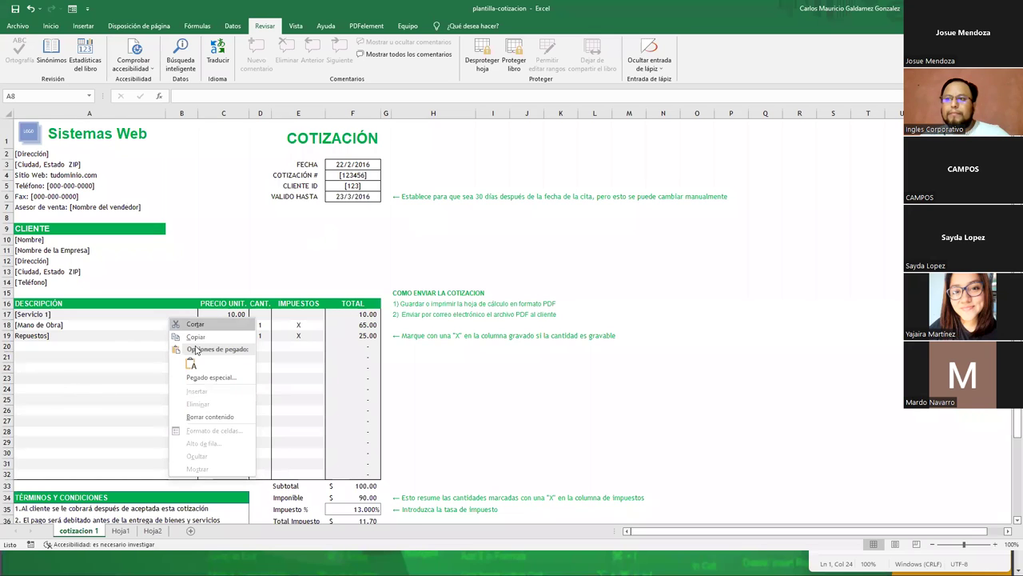
left_click(358, 240)
right_click(217, 214)
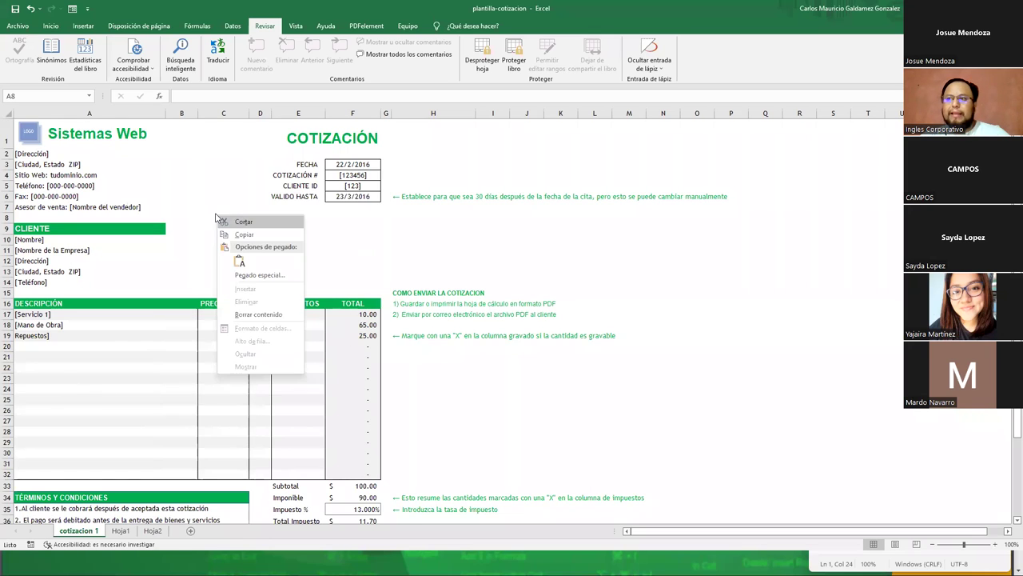
key("Escape")
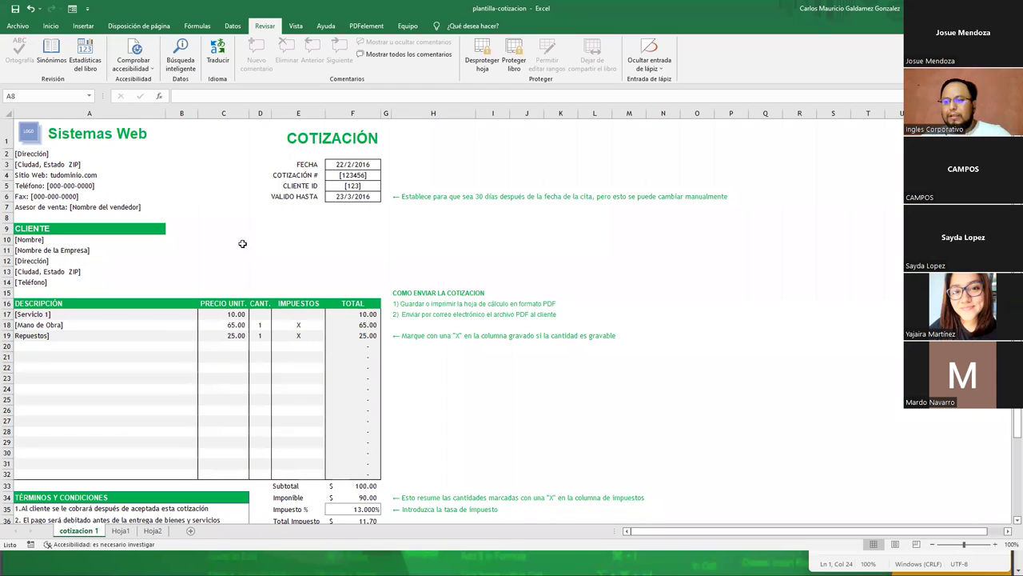
double_click(171, 240)
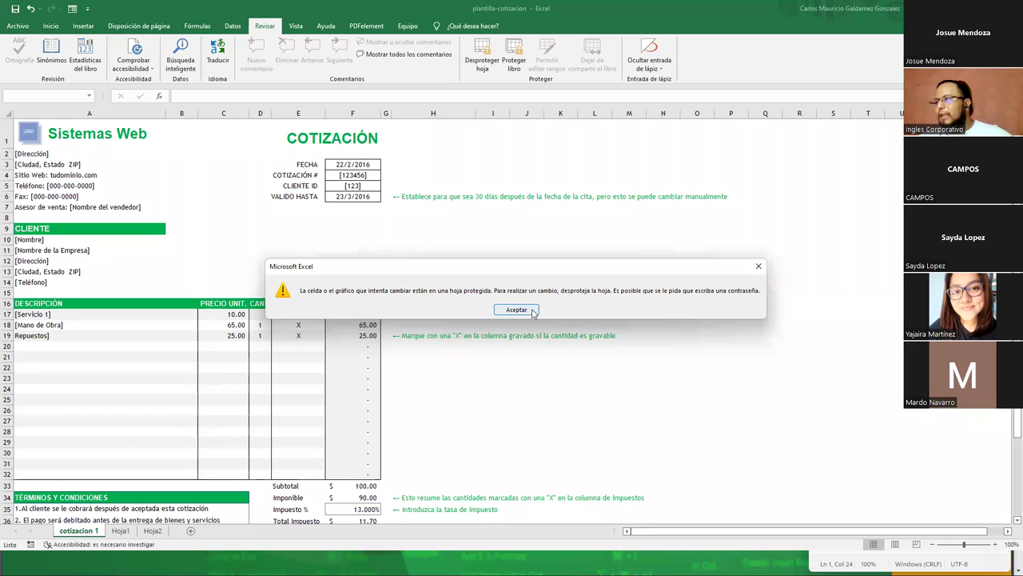
left_click(516, 310)
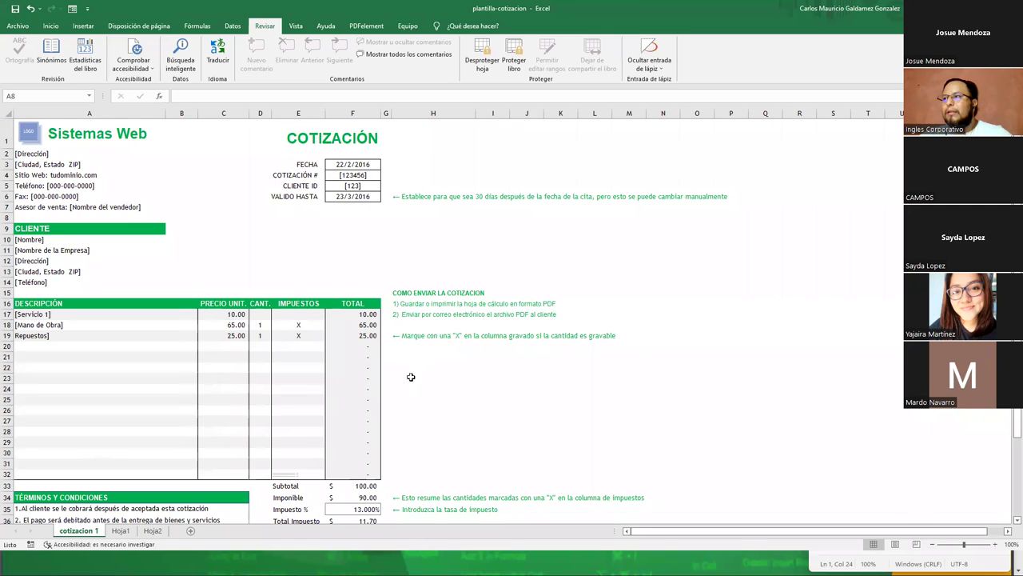
left_click(482, 58)
key("Return")
left_click(477, 58)
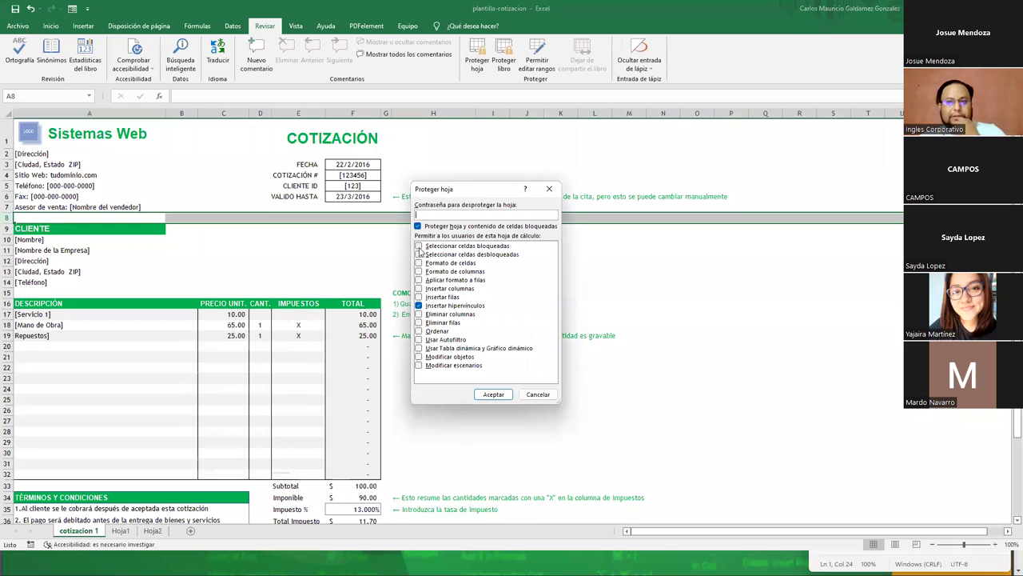
left_click(418, 246)
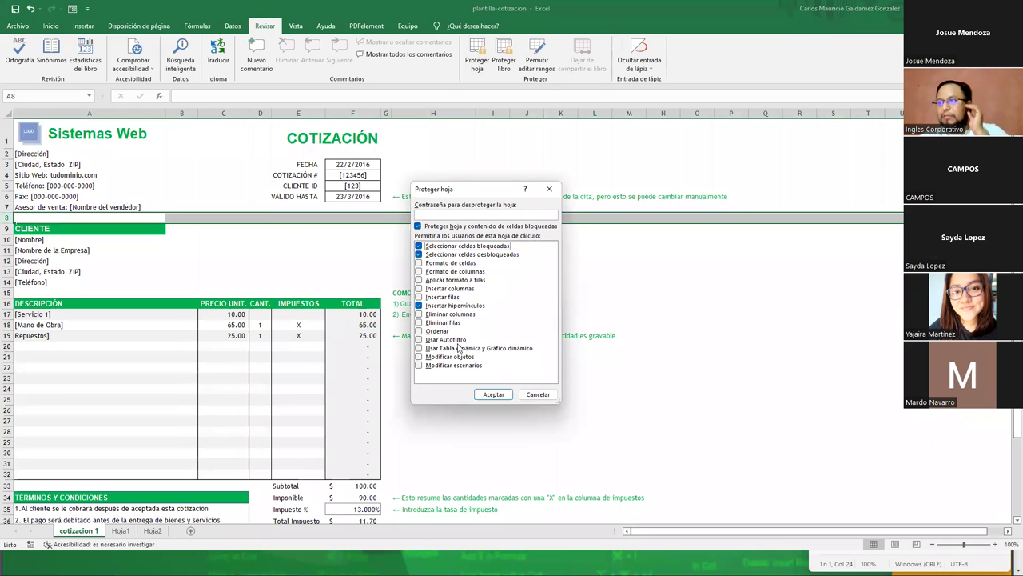
left_click(493, 394)
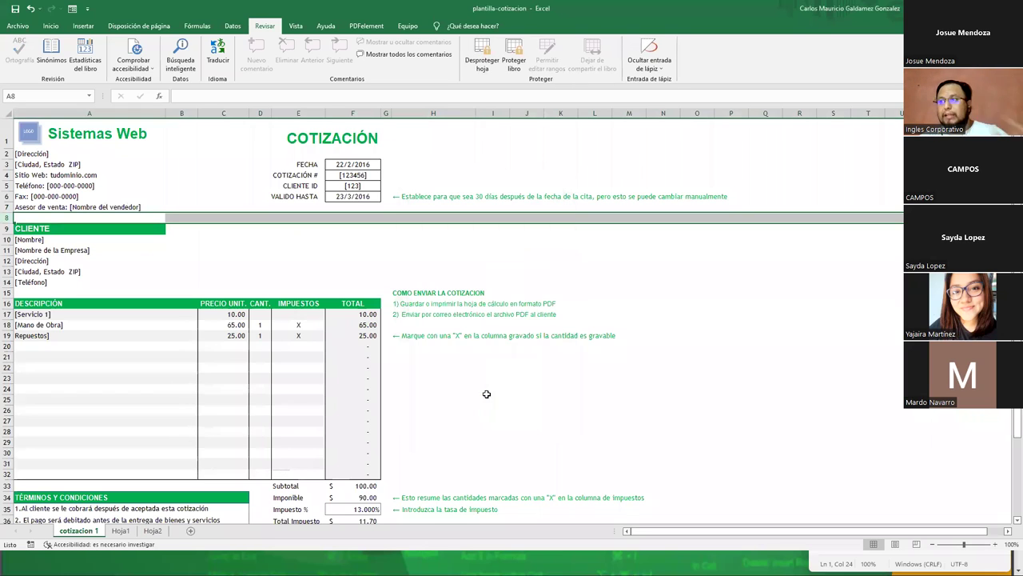
Step: Check cell H10's actions and browse Hoja1 and Hoja2 before returning to cotizacion 1
left_click(413, 271)
left_click(405, 239)
right_click(405, 239)
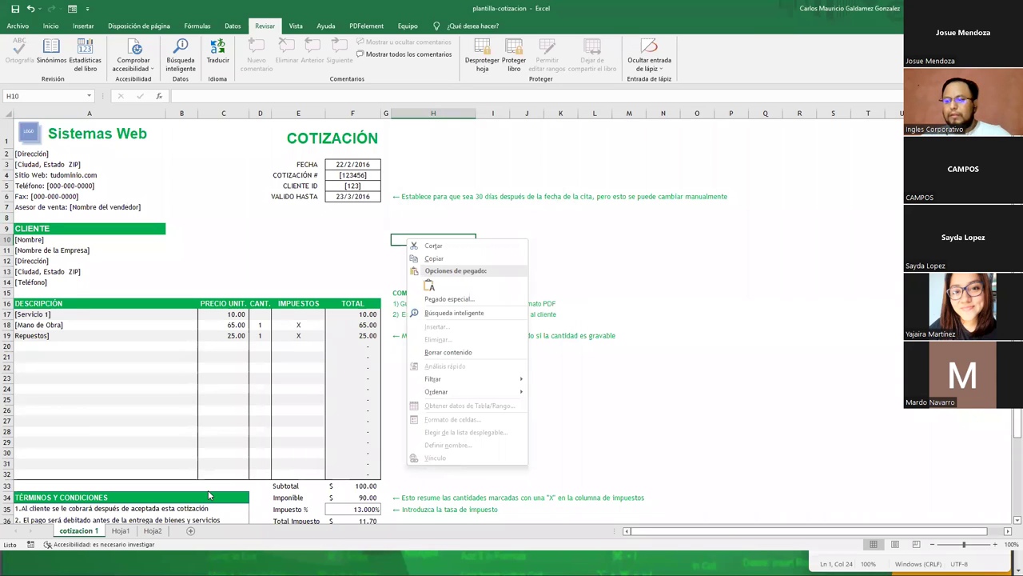
left_click(399, 240)
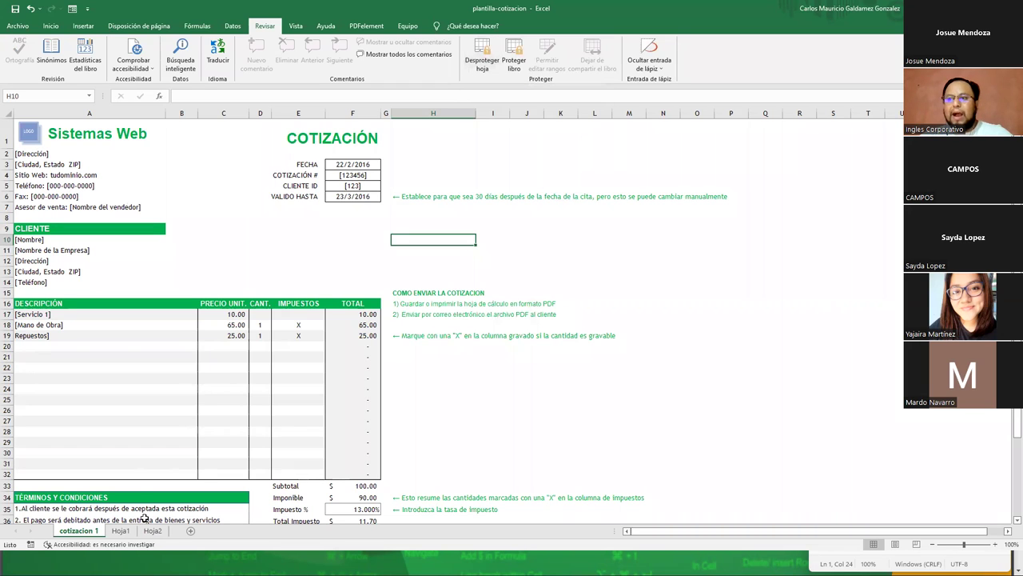
left_click(120, 530)
left_click(147, 530)
left_click(120, 530)
left_click(152, 530)
left_click(80, 530)
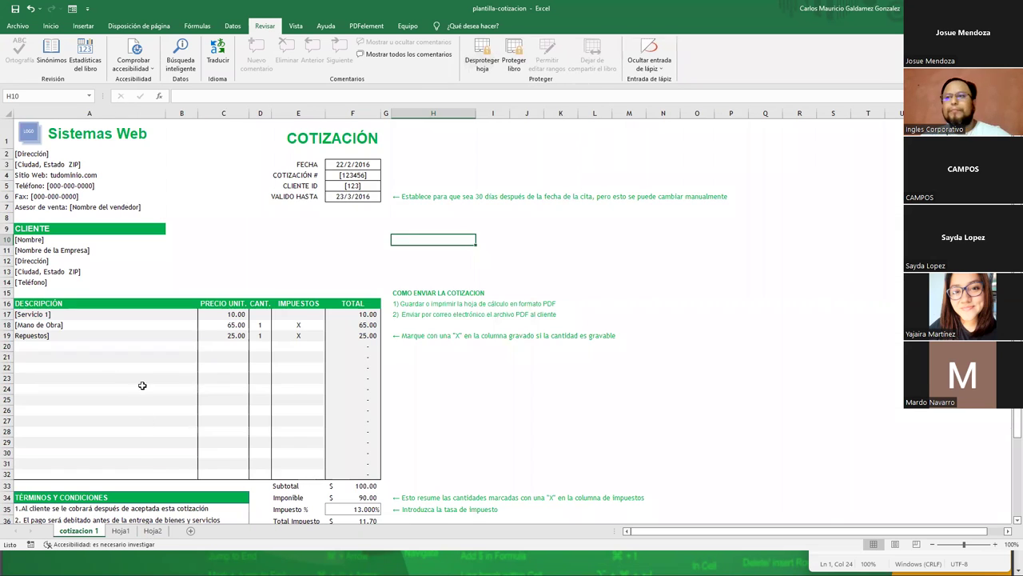
left_click(67, 328)
Step: Copy the item table A16:F32 into Hoja1 at cell A11
left_click_drag(38, 304, 328, 474)
key("ctrl+c")
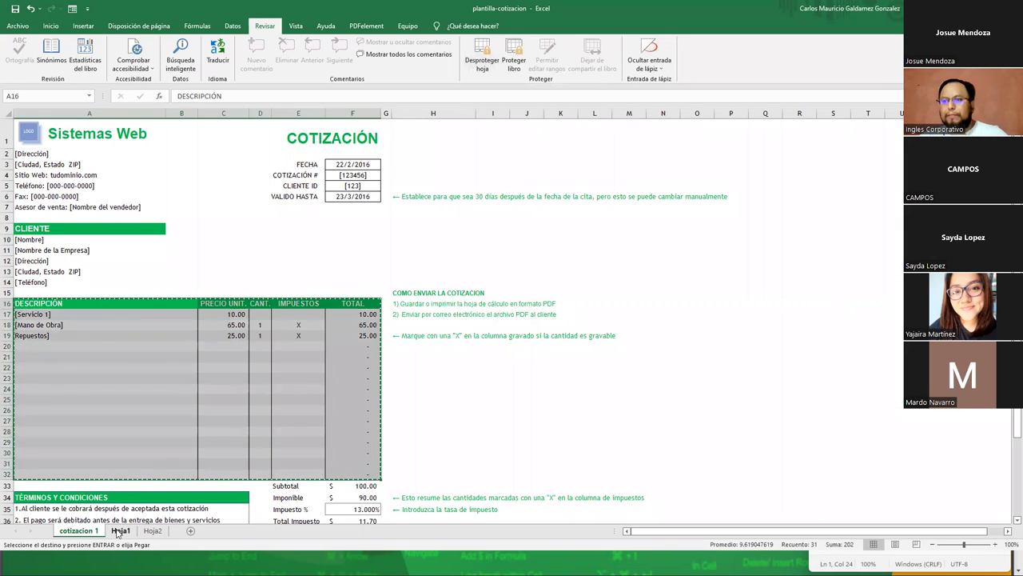
left_click(119, 531)
left_click(47, 230)
key("ctrl+v")
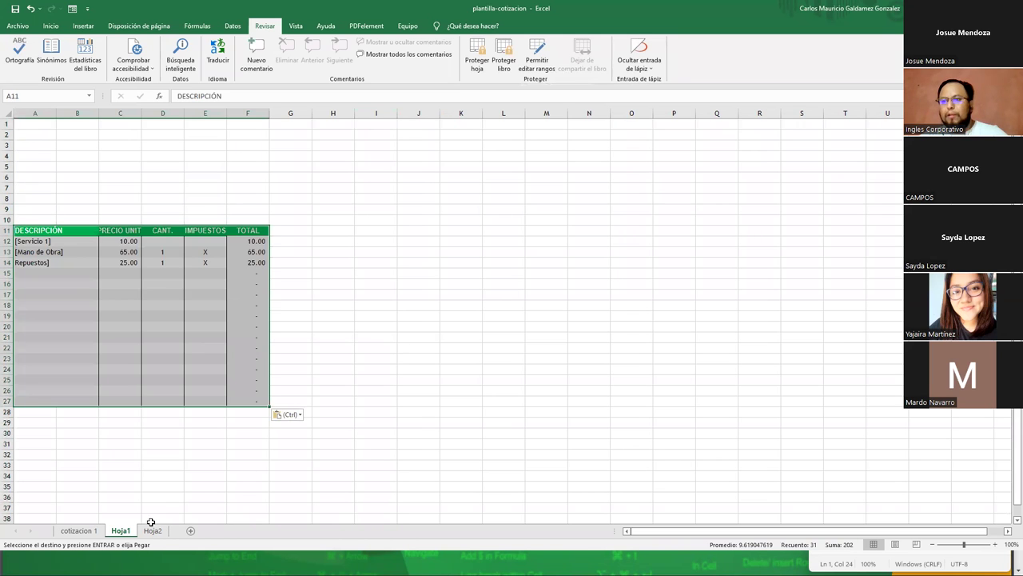
left_click(79, 531)
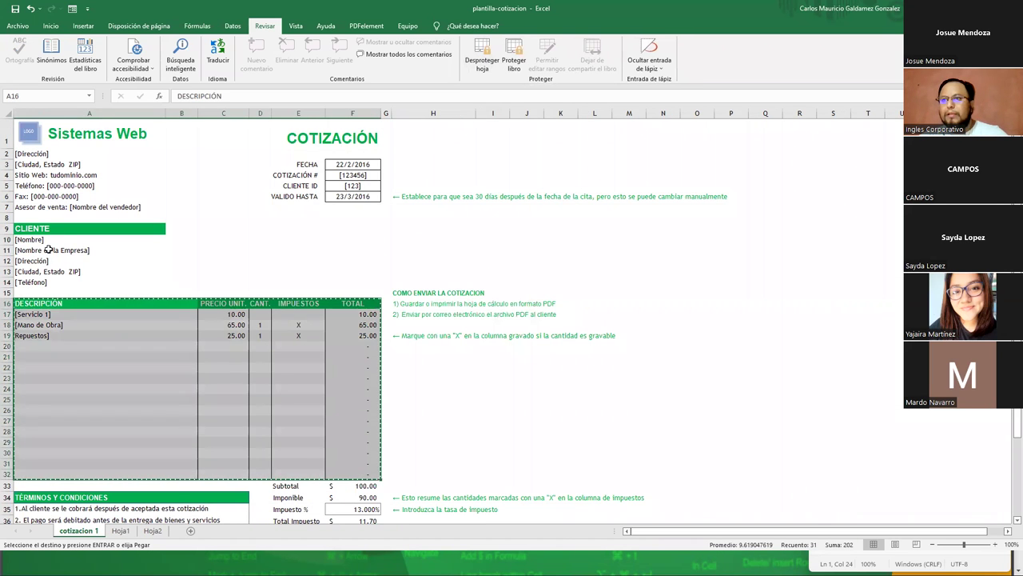
Step: Paste header block A1:F14 into Hoja2, autofit column F and insert a blank row 2
left_click_drag(39, 282, 332, 85)
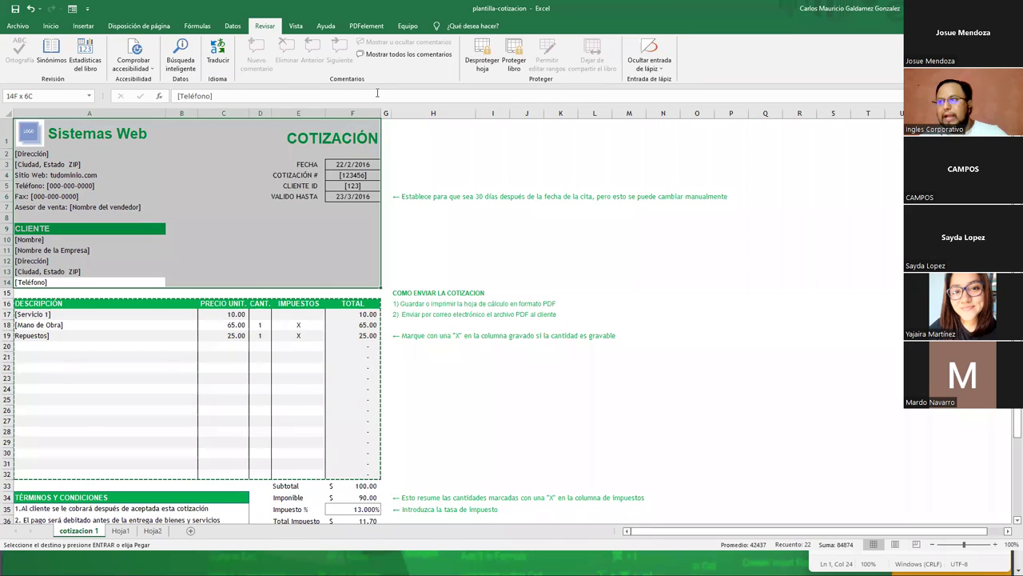
left_click(152, 531)
key("ctrl+v")
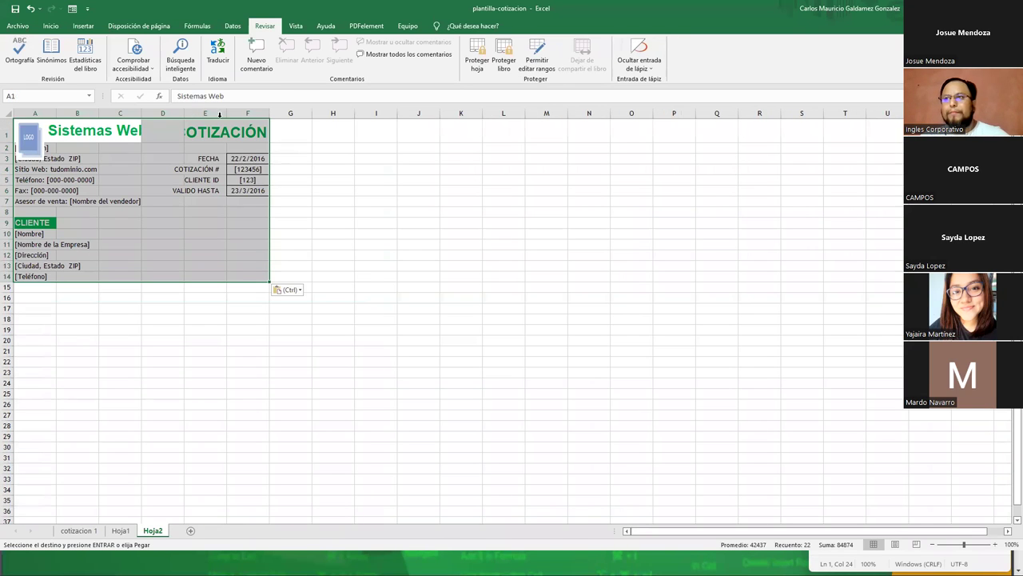
double_click(270, 113)
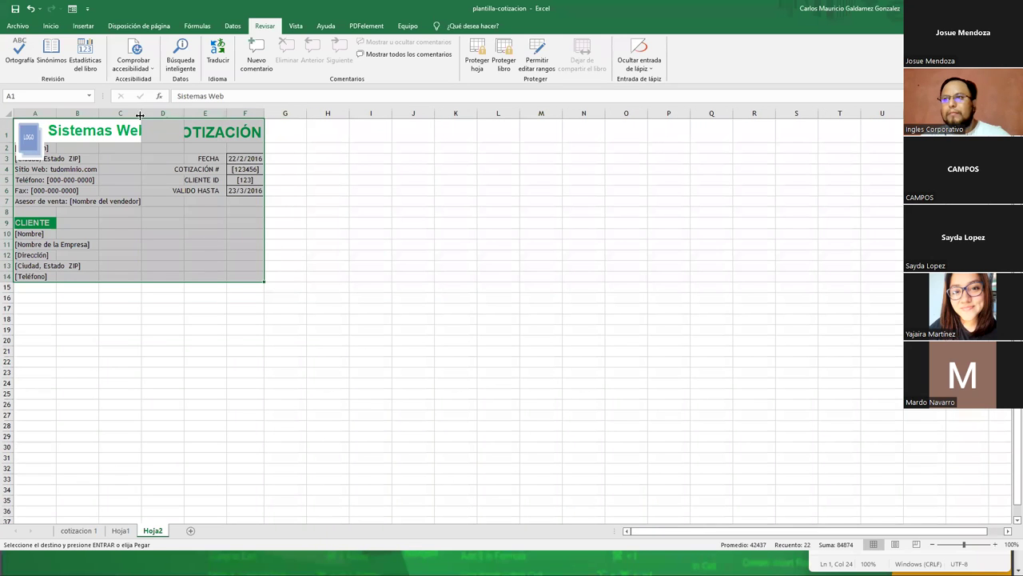
left_click(176, 220)
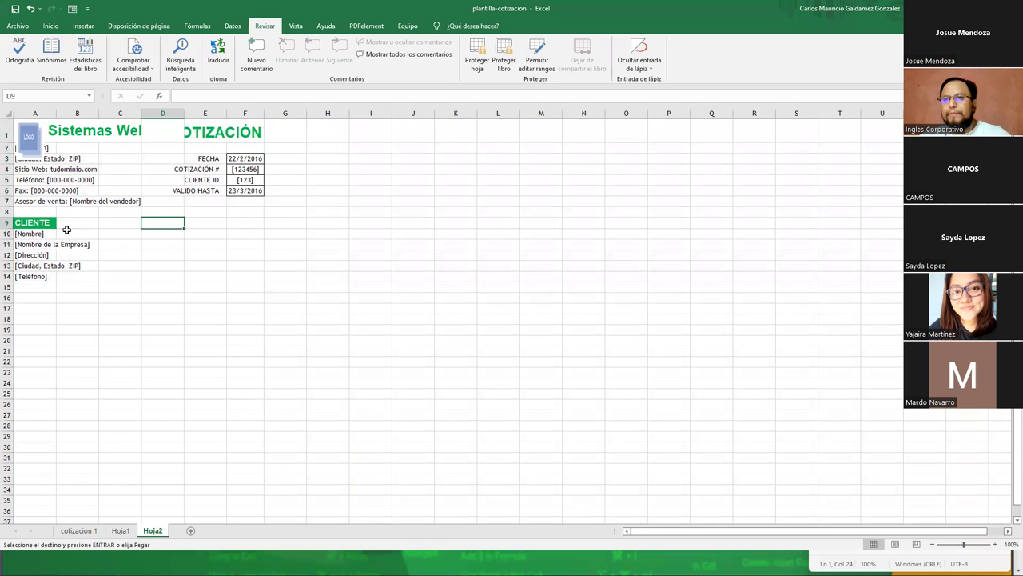
right_click(6, 148)
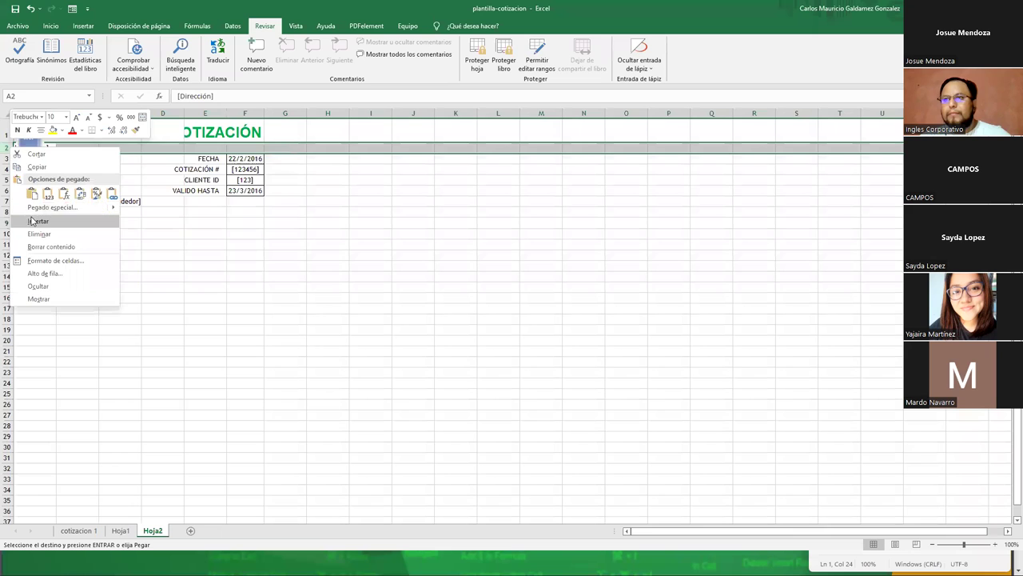
left_click(32, 220)
left_click(136, 267)
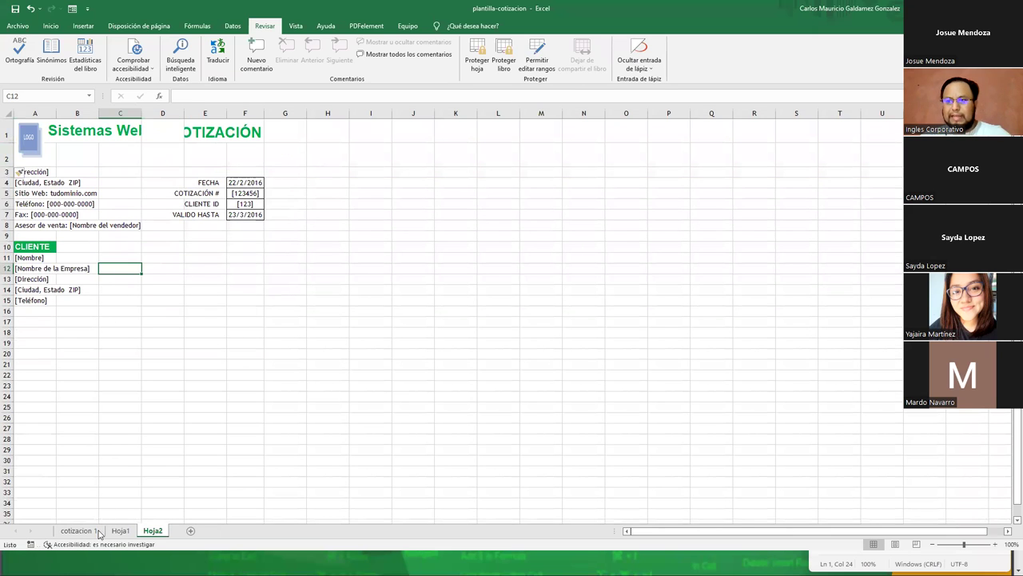
left_click(99, 533)
right_click(404, 336)
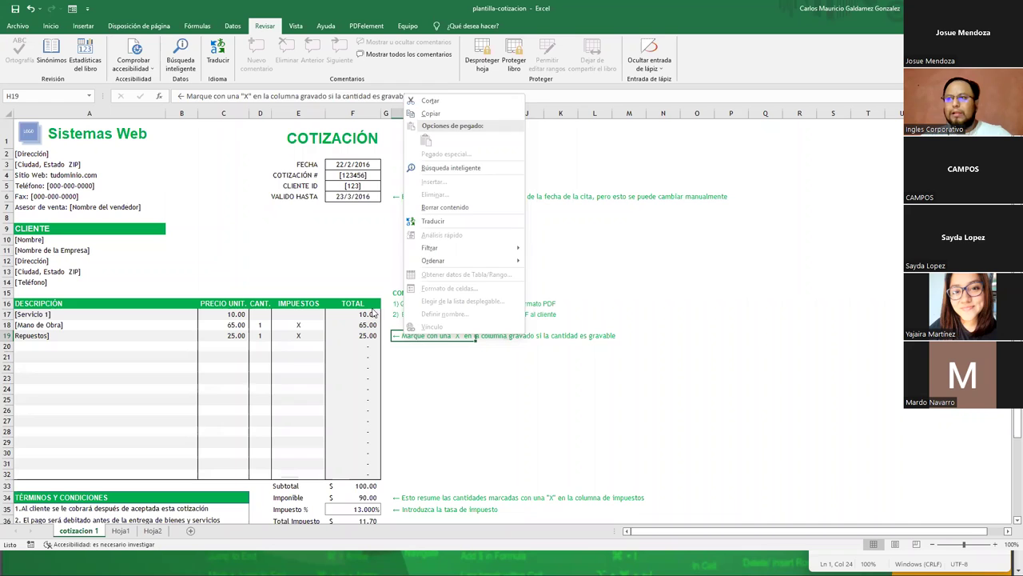
Step: Try editing B13 on the protected sheet and dismiss the warning
left_click(275, 237)
left_click(184, 272)
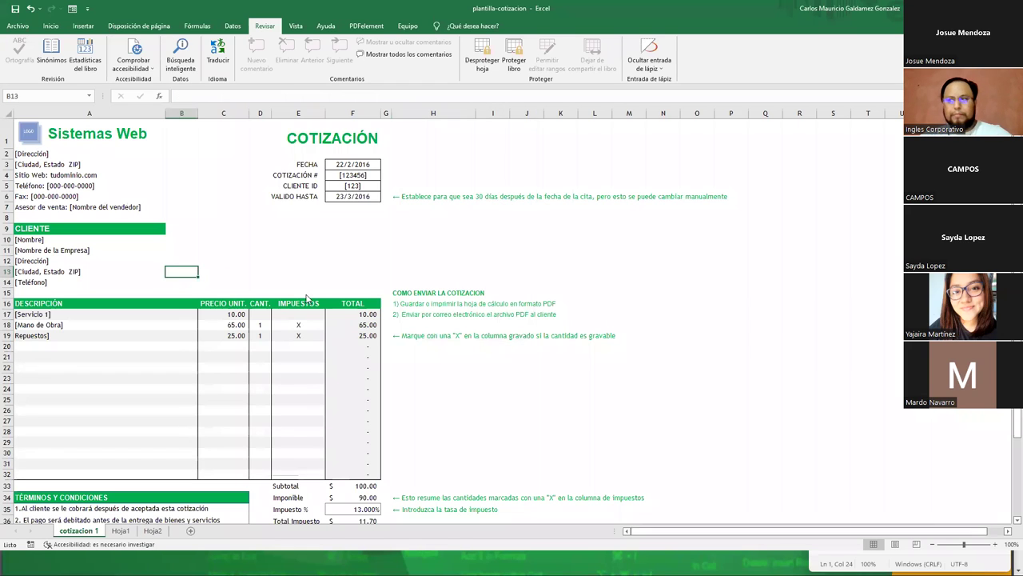
key("Delete")
left_click(516, 310)
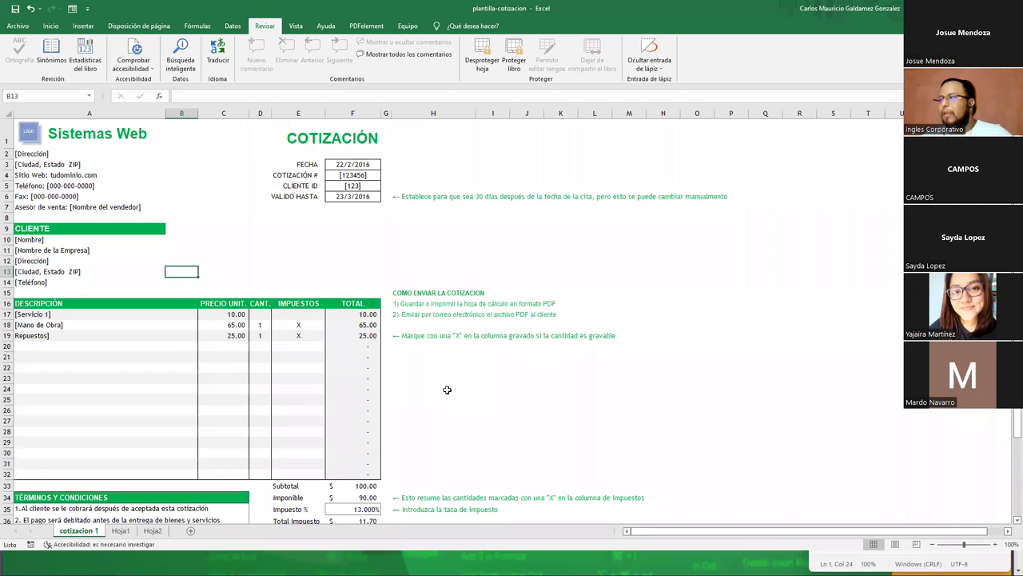
Step: Remove the sheet protection and check cells H8, H13, H22 and Hoja1
left_click(484, 64)
left_click(414, 367)
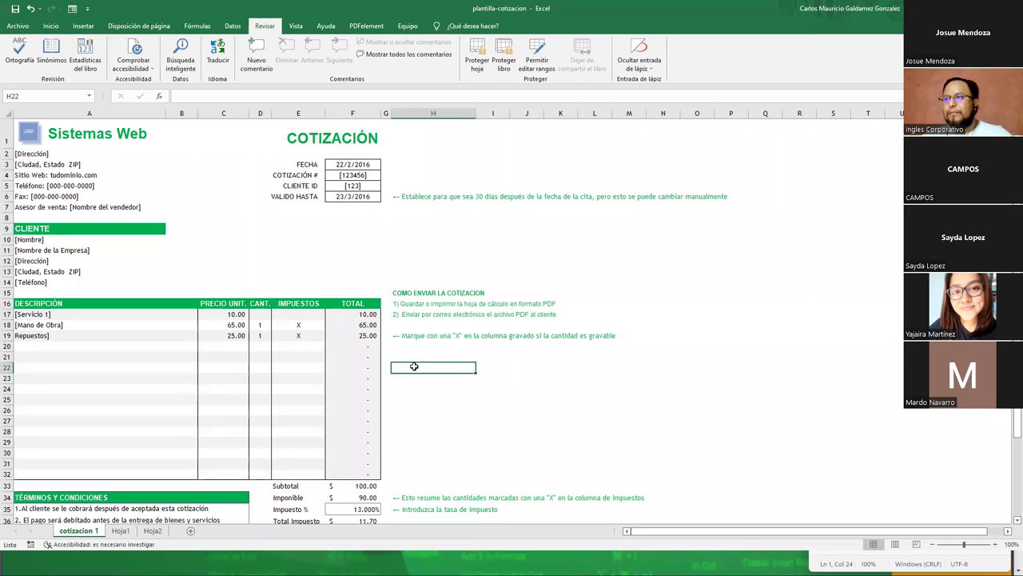
right_click(426, 272)
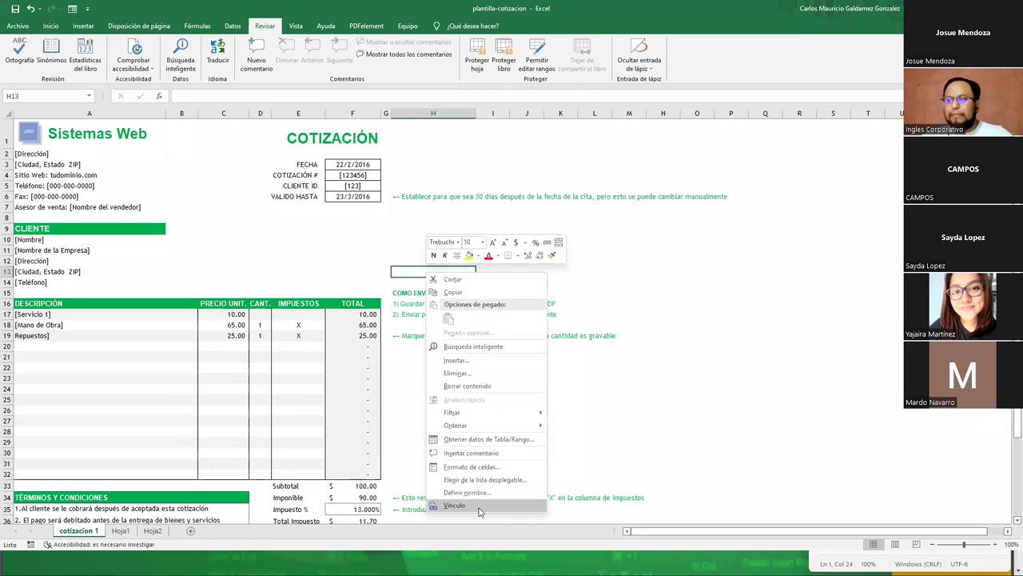
left_click(403, 220)
left_click(404, 218)
left_click(399, 272)
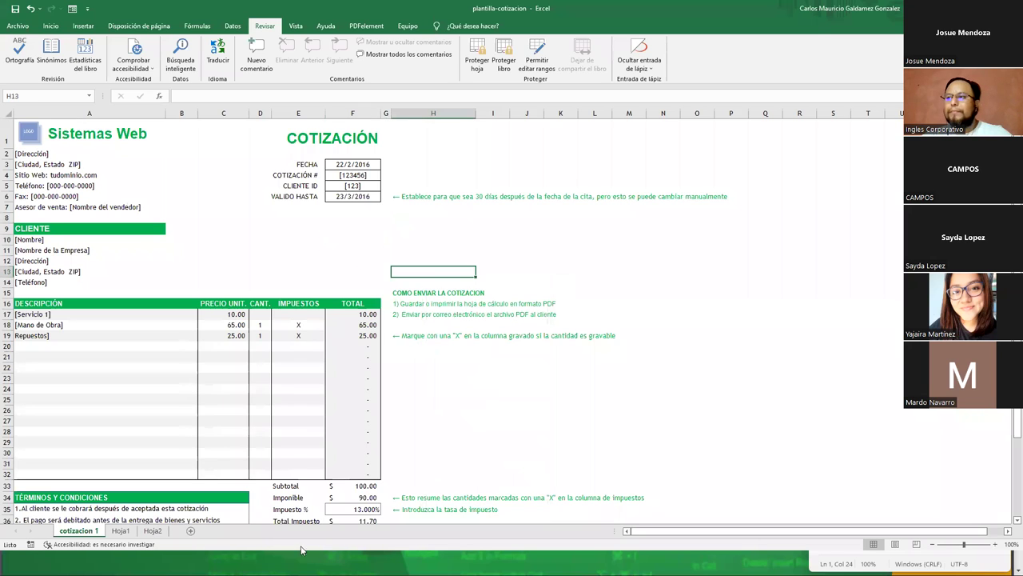
left_click(121, 531)
left_click(160, 310)
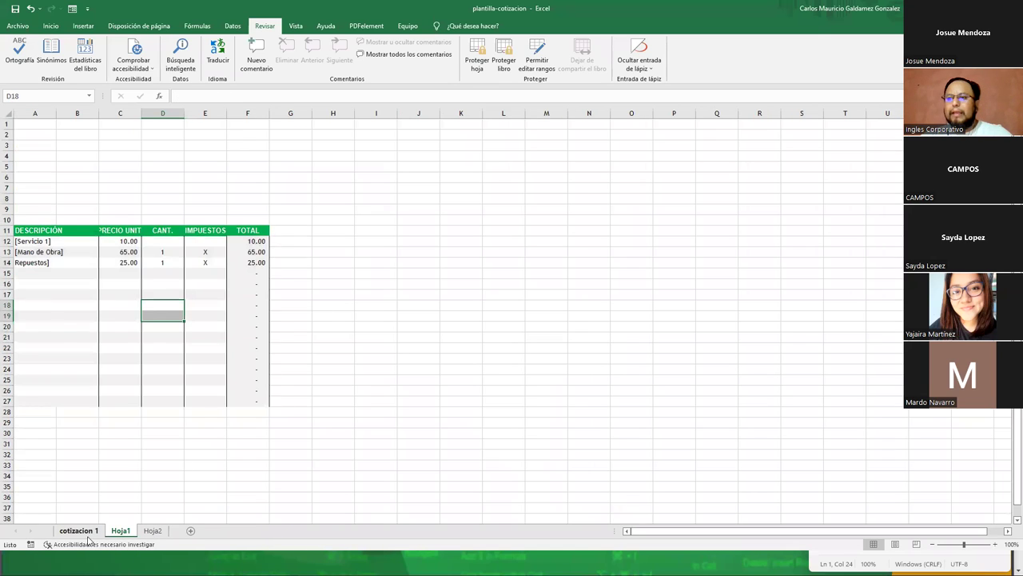
left_click(78, 531)
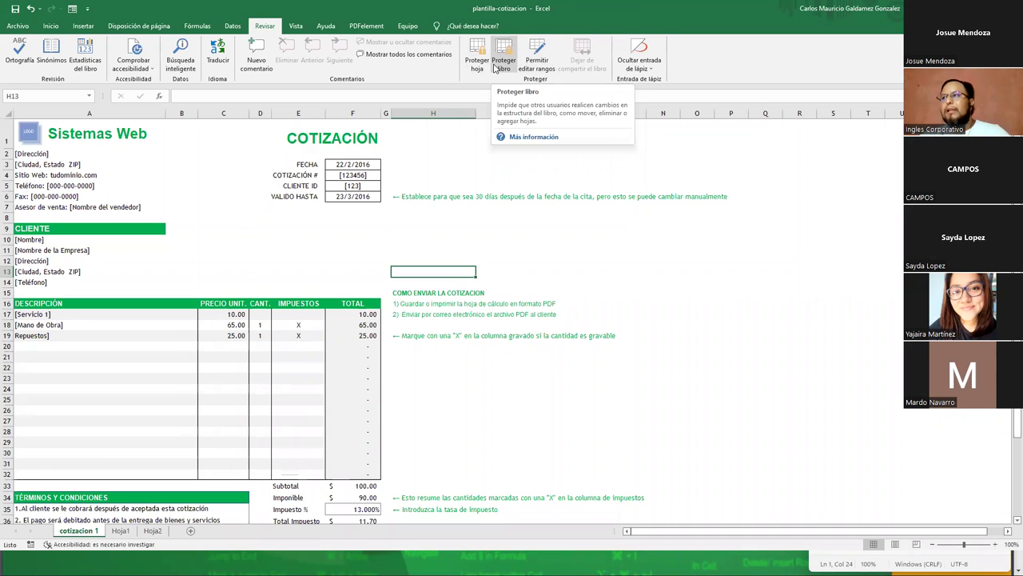
Step: Protect the workbook structure with the notes' second password, pasted and confirmed
left_click(500, 67)
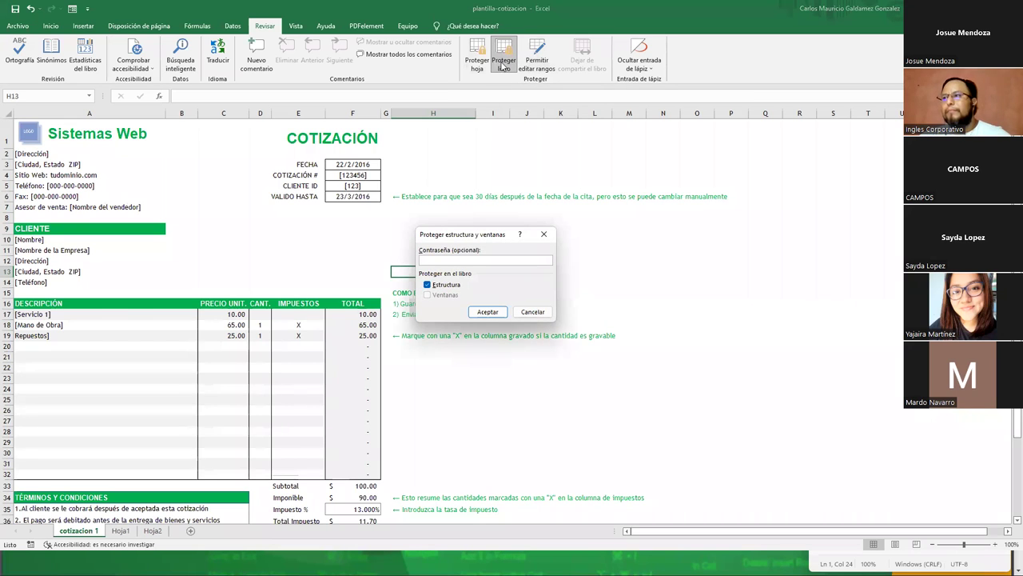
key("alt+Tab")
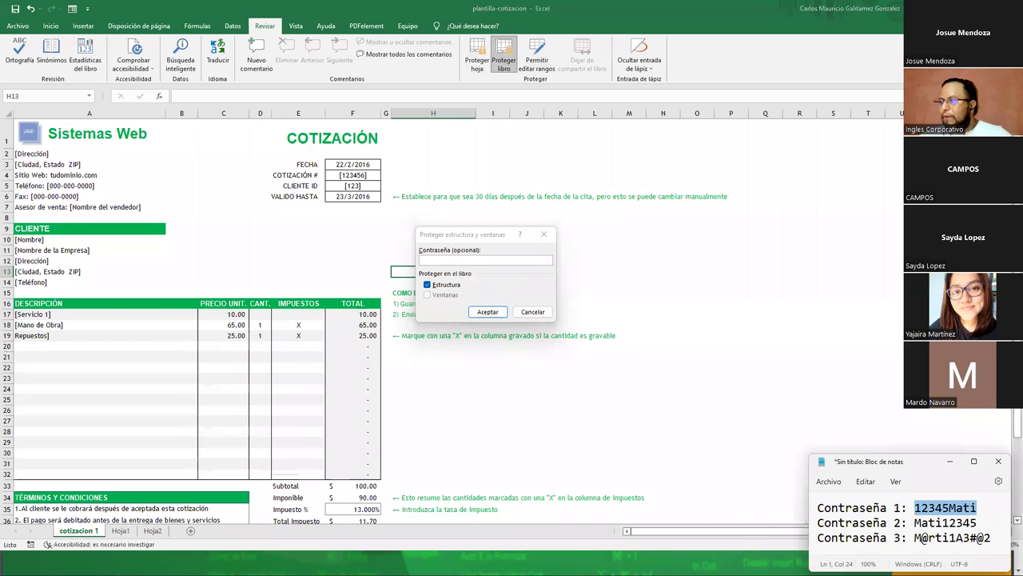
left_click_drag(914, 522, 979, 524)
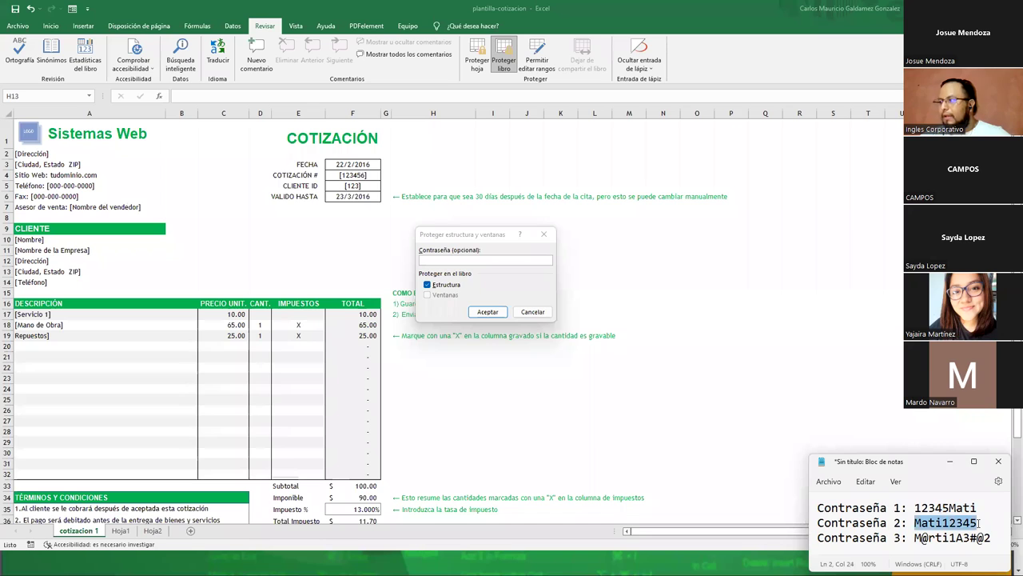
left_click(510, 277)
key("ctrl+v")
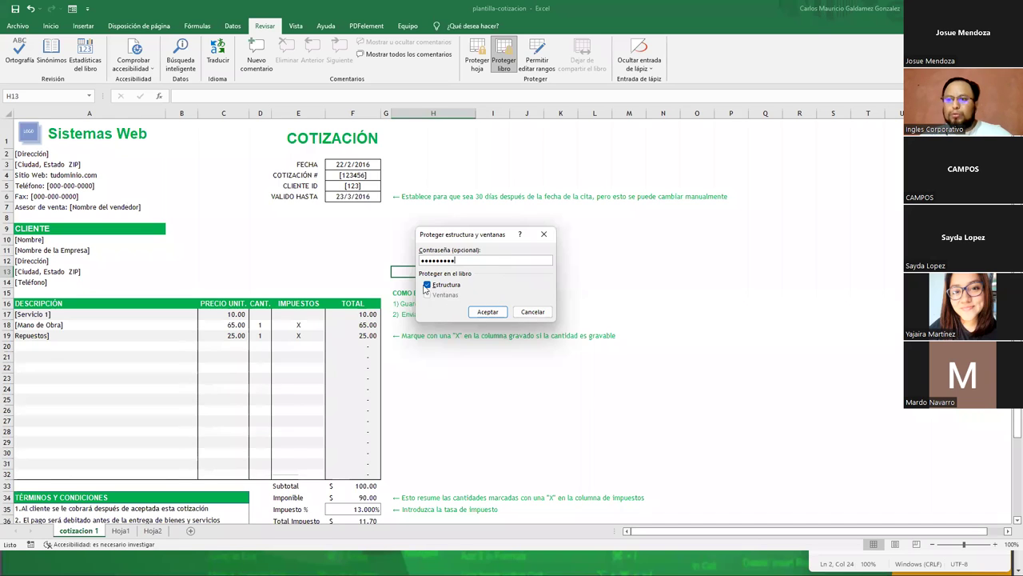
left_click(486, 312)
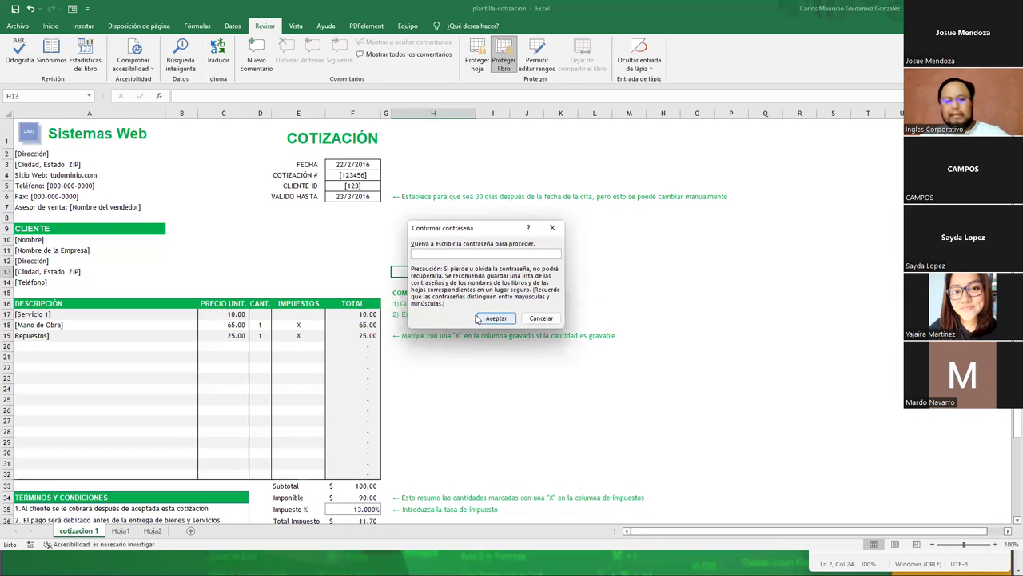
key("ctrl+v")
left_click(479, 322)
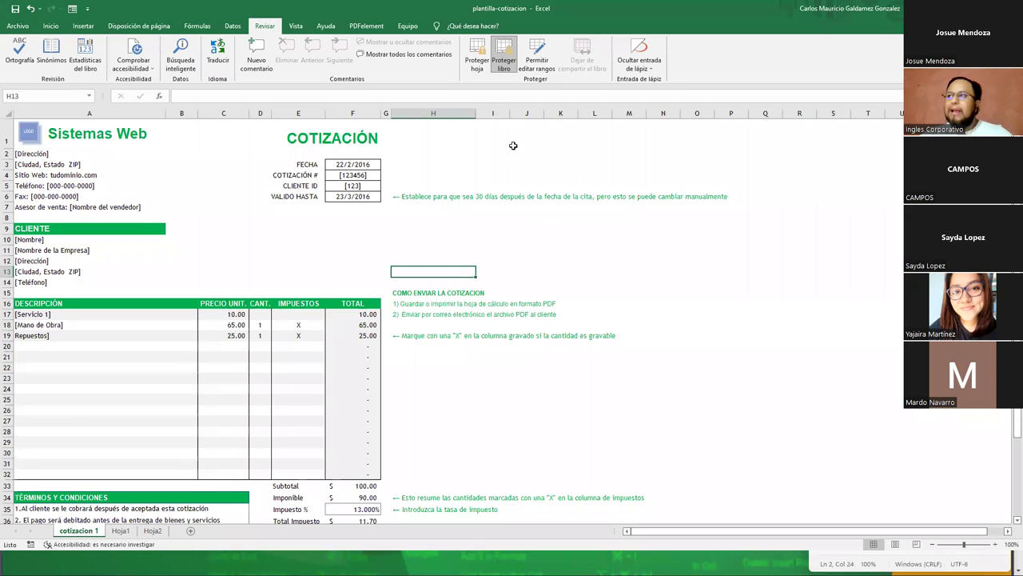
left_click(489, 394)
Step: Fill A21 and A25 with 'dfgfdgdf' and H25 with 'dfgfdg'
left_click(267, 395)
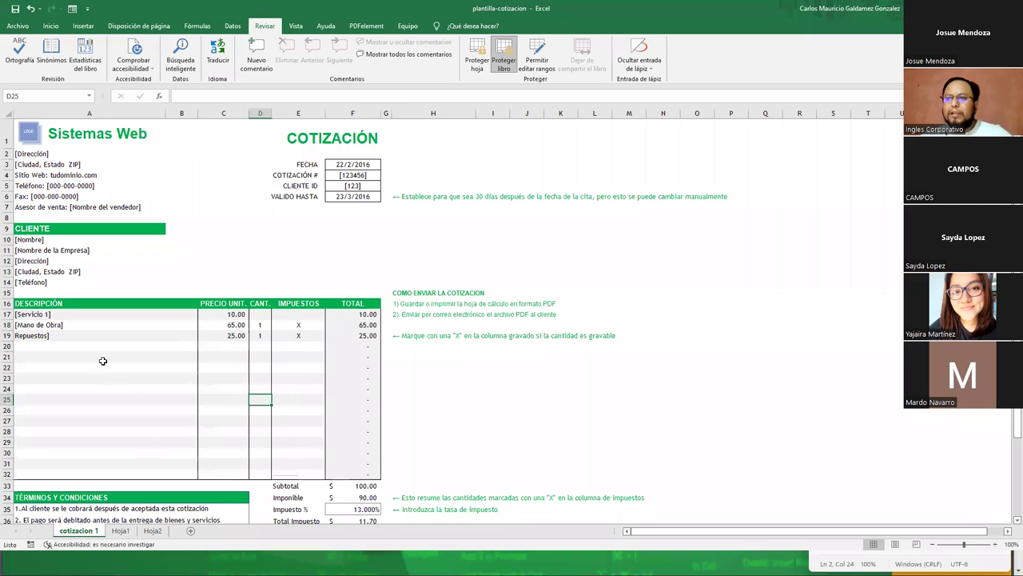
left_click_drag(102, 361, 171, 447)
type("dfgfdgdf")
left_click(101, 398)
type("dfgfdgdf")
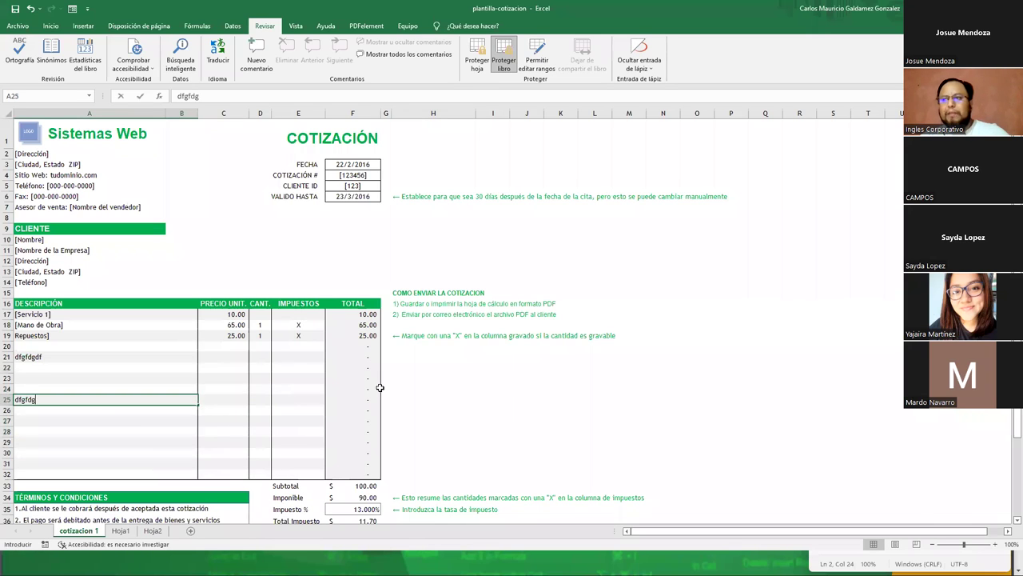
left_click(464, 399)
type("dfgfdg")
Step: Enter price 45, quantity 1 and tax mark X in row 20
left_click(239, 344)
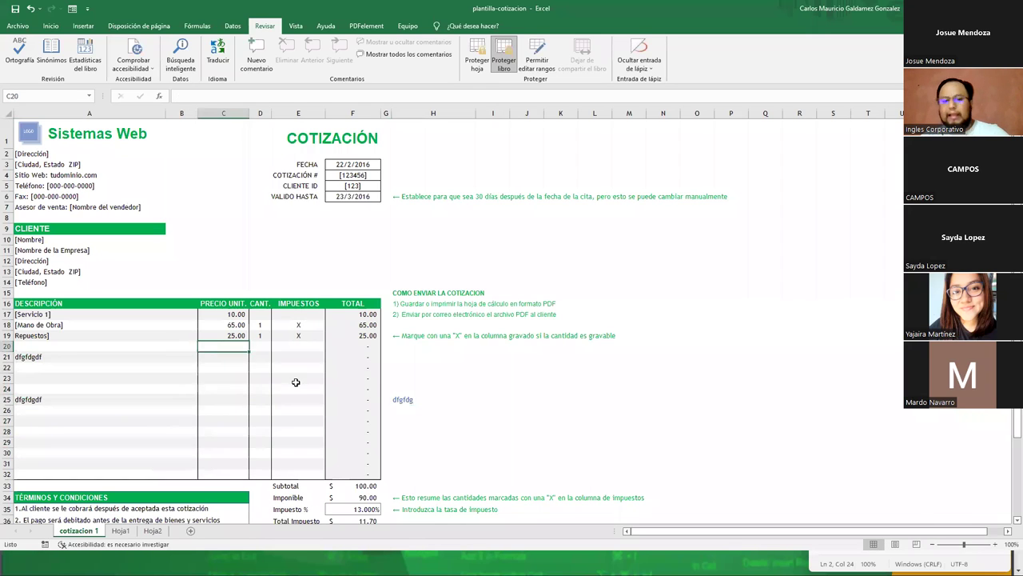
type("45")
key("Tab")
type("1")
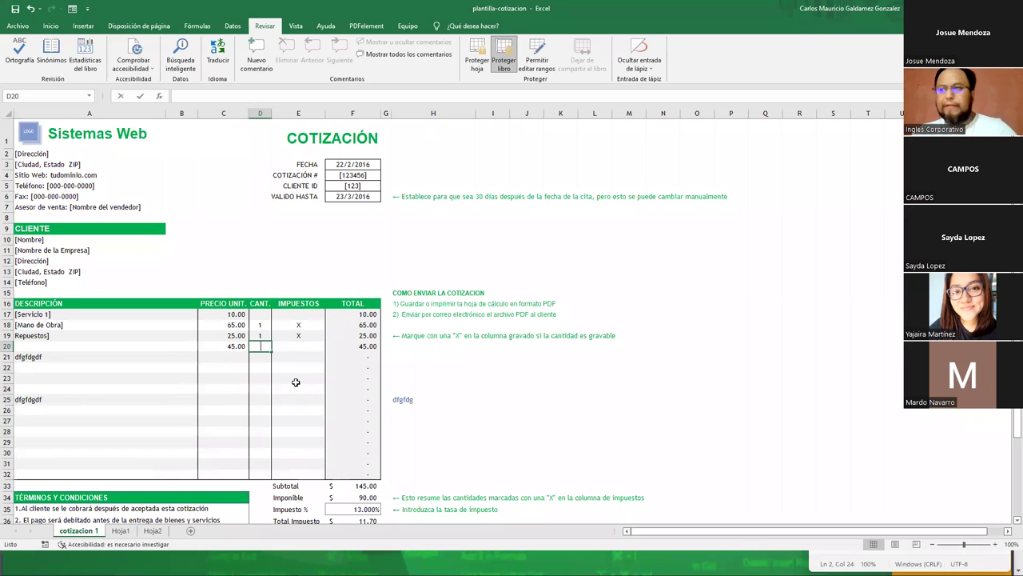
key("Tab")
type("X")
key("Return")
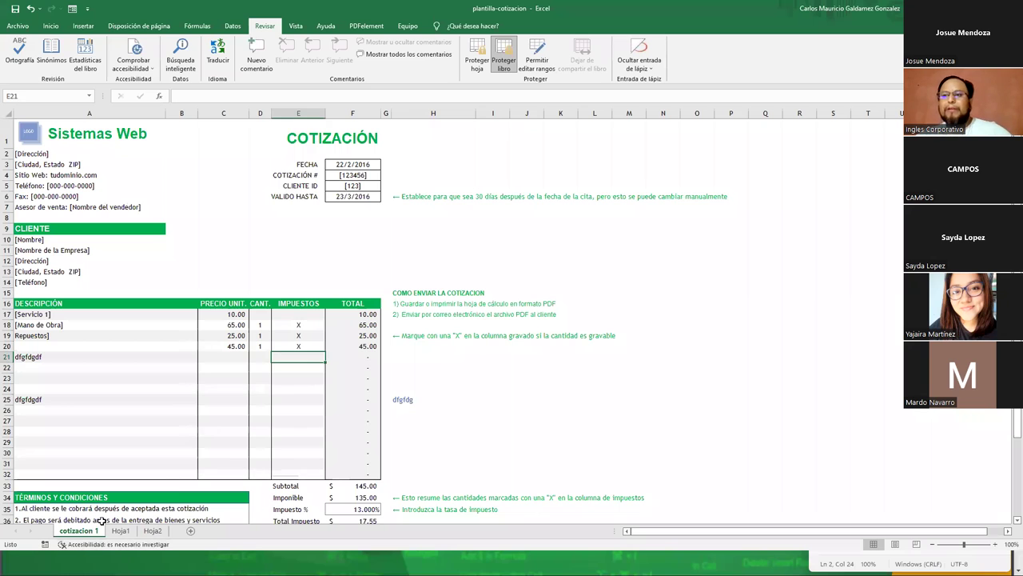
left_click(119, 530)
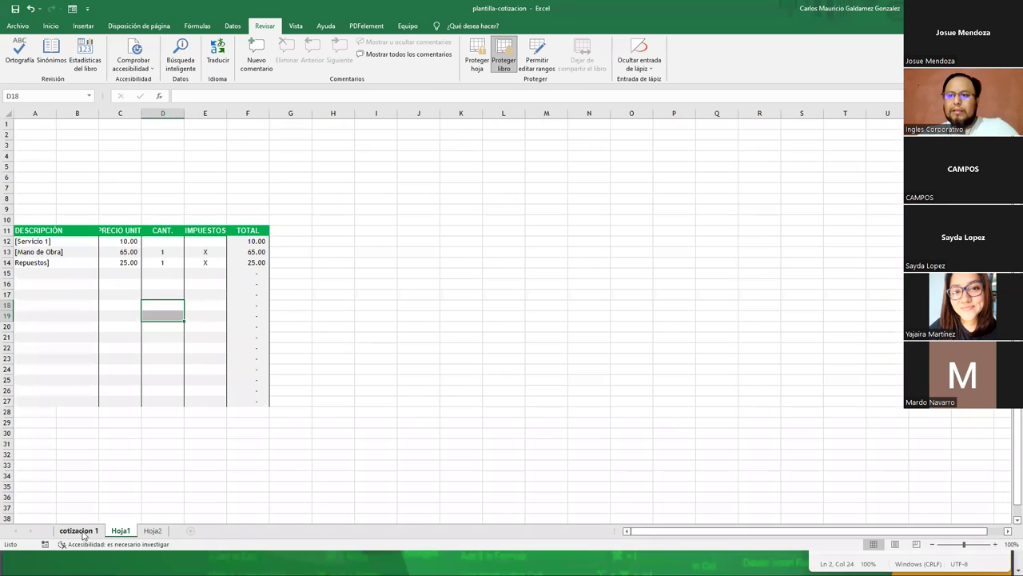
left_click(80, 530)
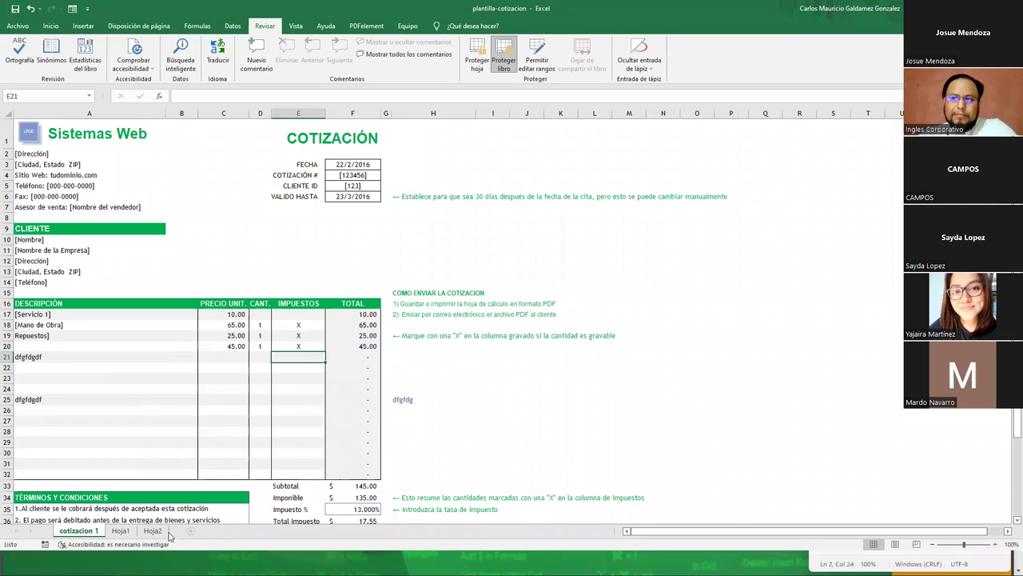
Step: Open and close the Hoja2 tab menu, then cancel a first unprotect prompt
right_click(152, 531)
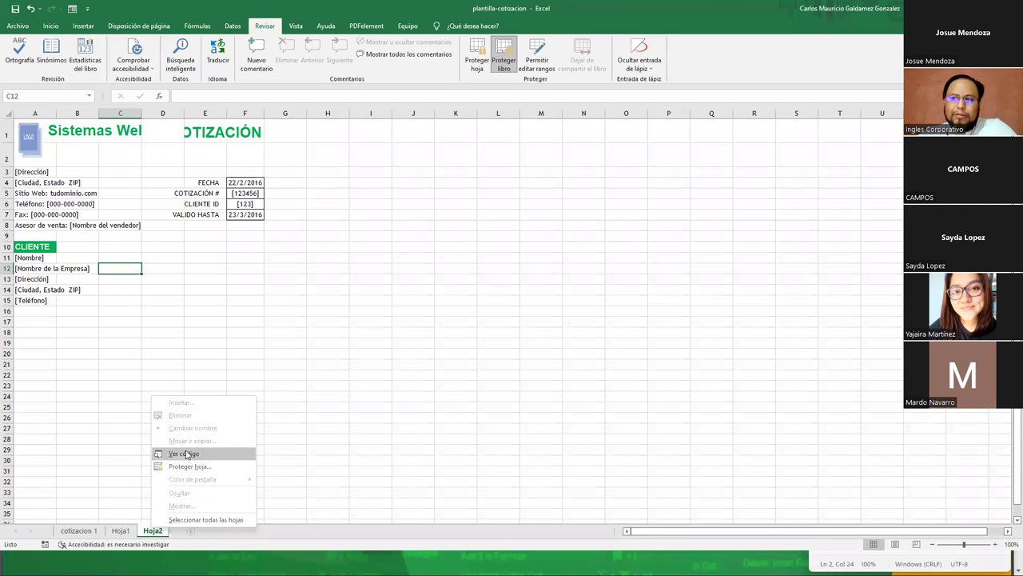
left_click(203, 535)
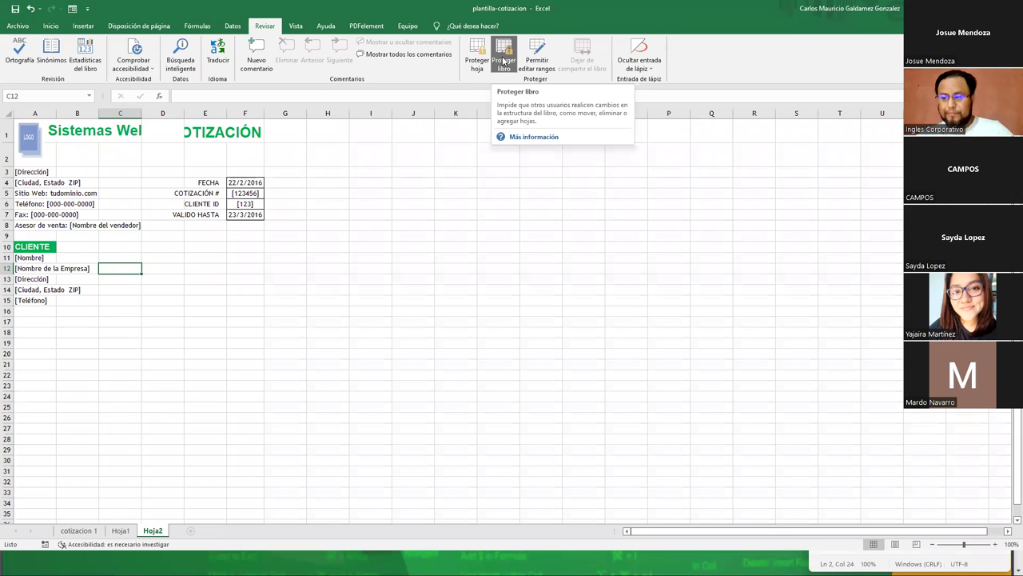
left_click(504, 61)
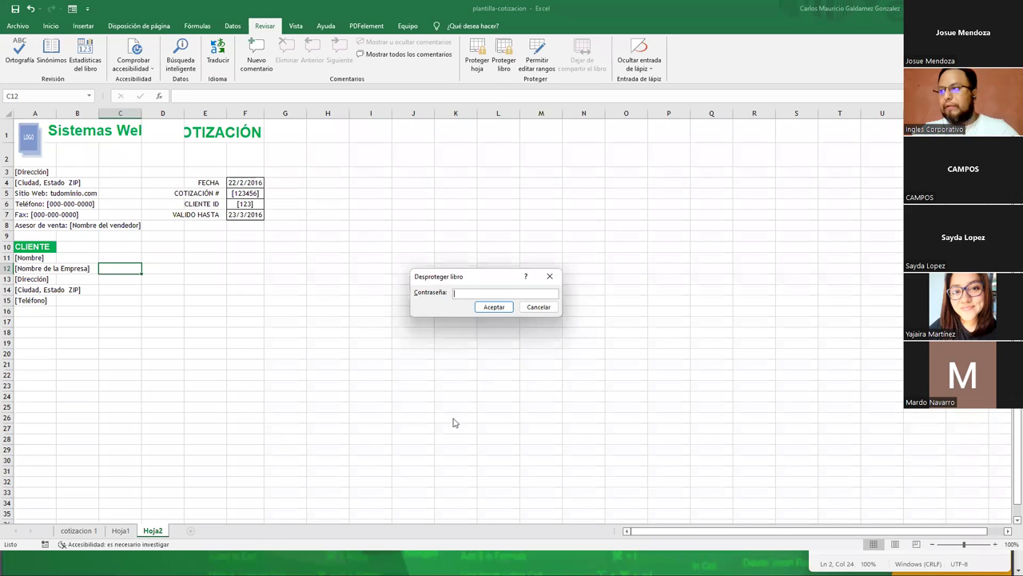
left_click(538, 307)
left_click(203, 190)
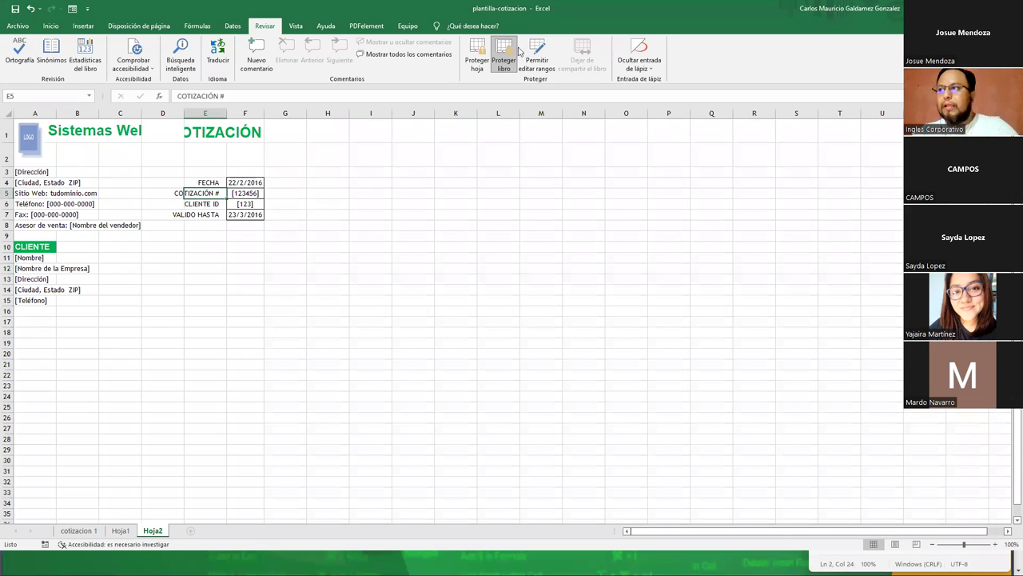
Step: Unprotect the workbook structure with the pasted password and add sheets Hoja3 and Hoja4
left_click(504, 58)
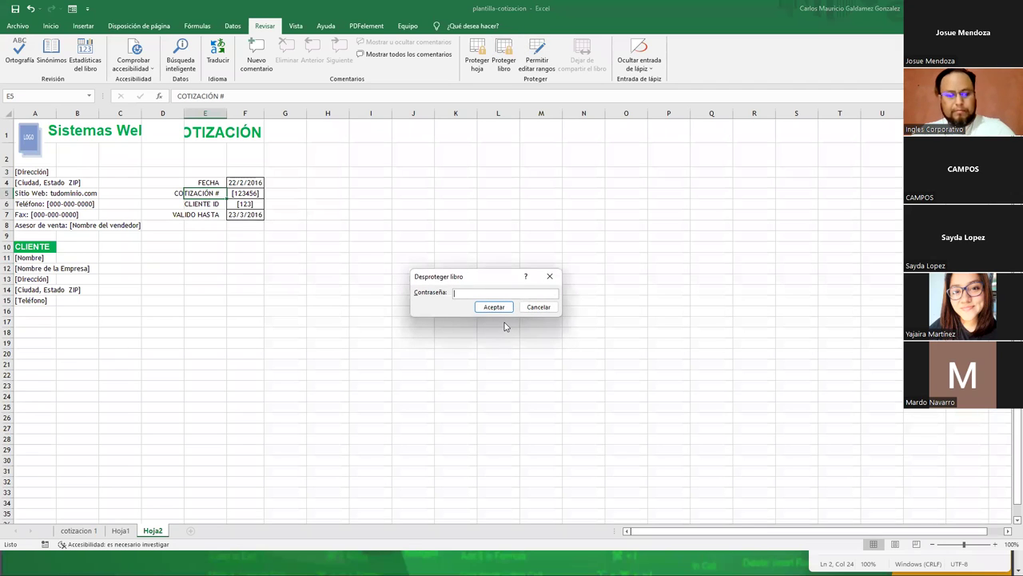
key("ctrl+v")
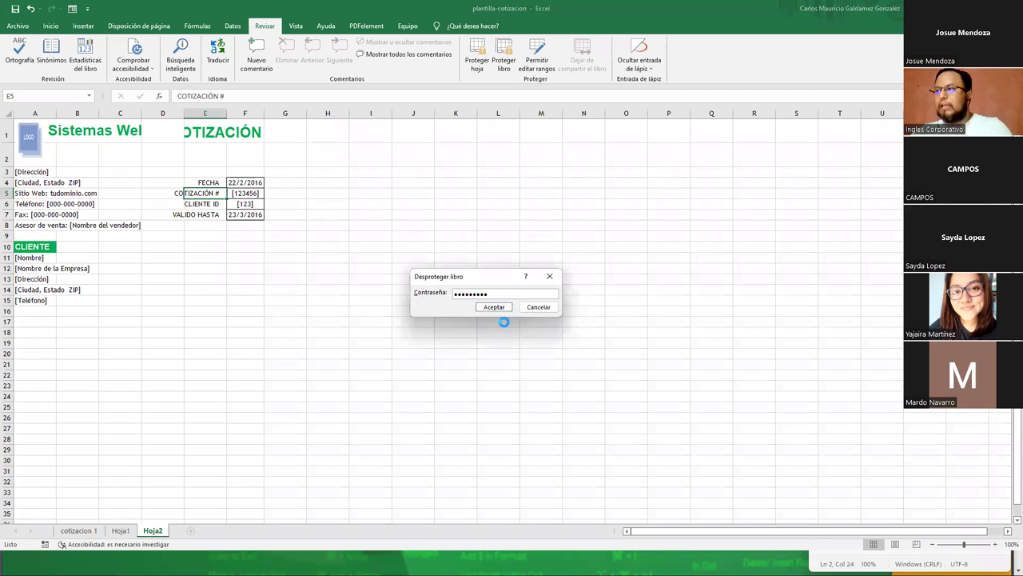
left_click(497, 309)
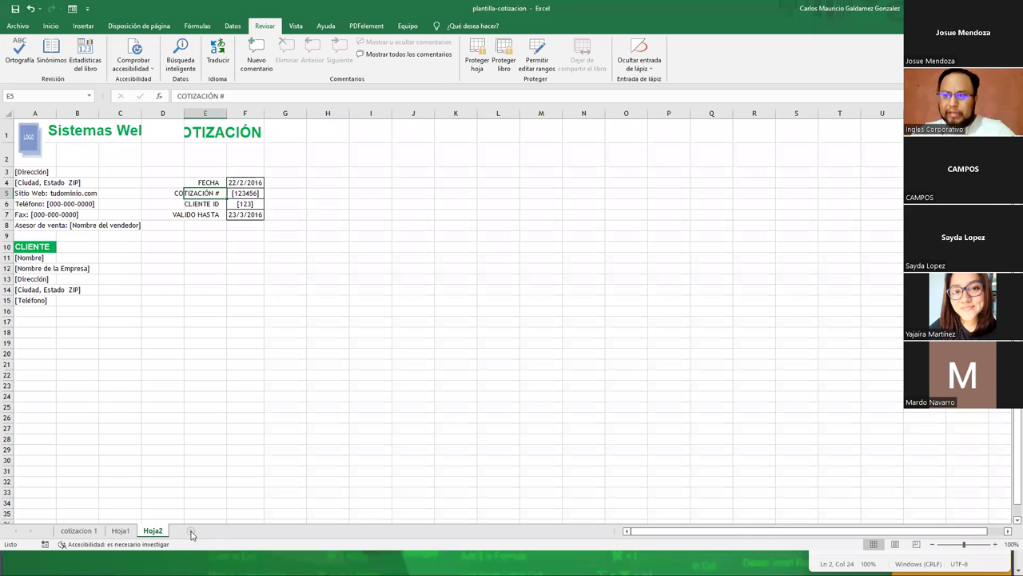
left_click(191, 531)
left_click(223, 531)
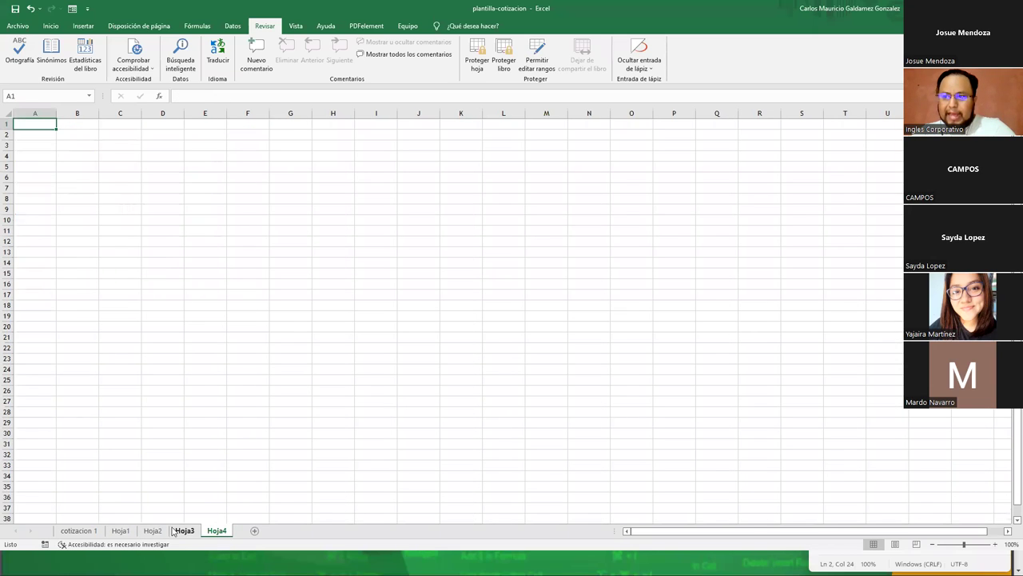
Step: Move Hoja2 to the first tab position and delete the Hoja3 sheet
mouse_move(152, 531)
left_mouse_down()
mouse_move(85, 534)
mouse_move(216, 531)
left_mouse_up()
right_click(132, 532)
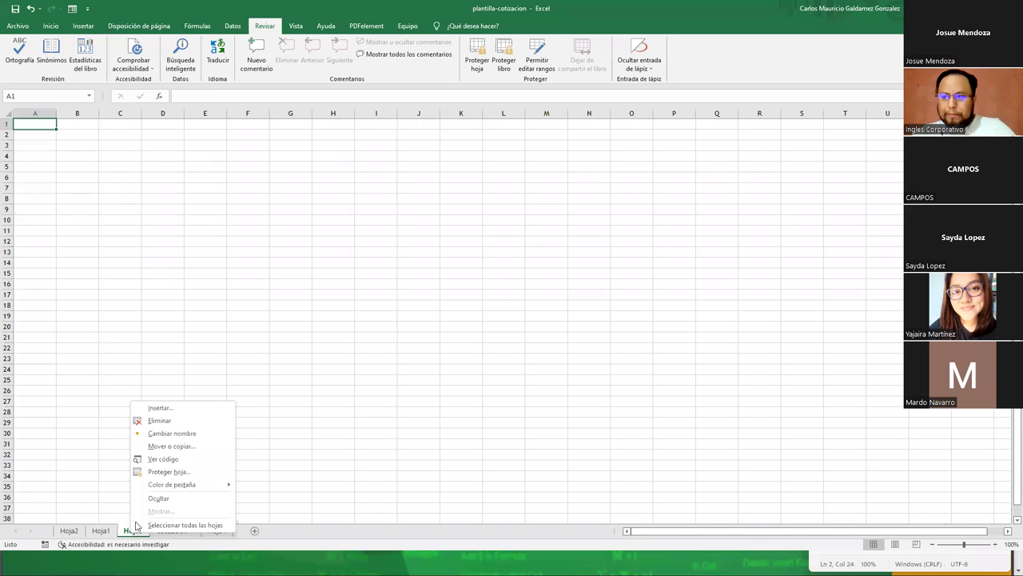
left_click(160, 420)
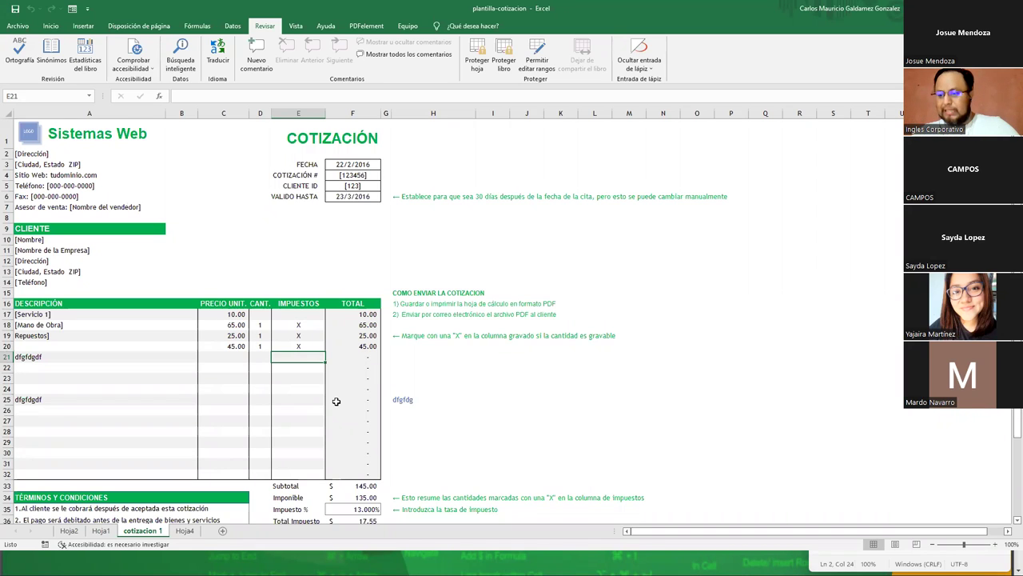
left_click(298, 239)
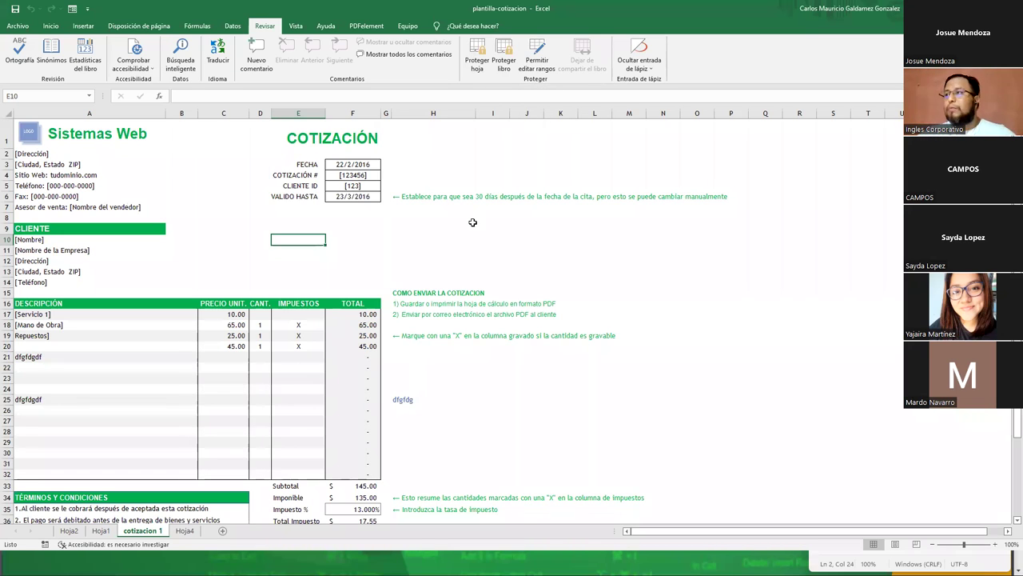
left_click(532, 72)
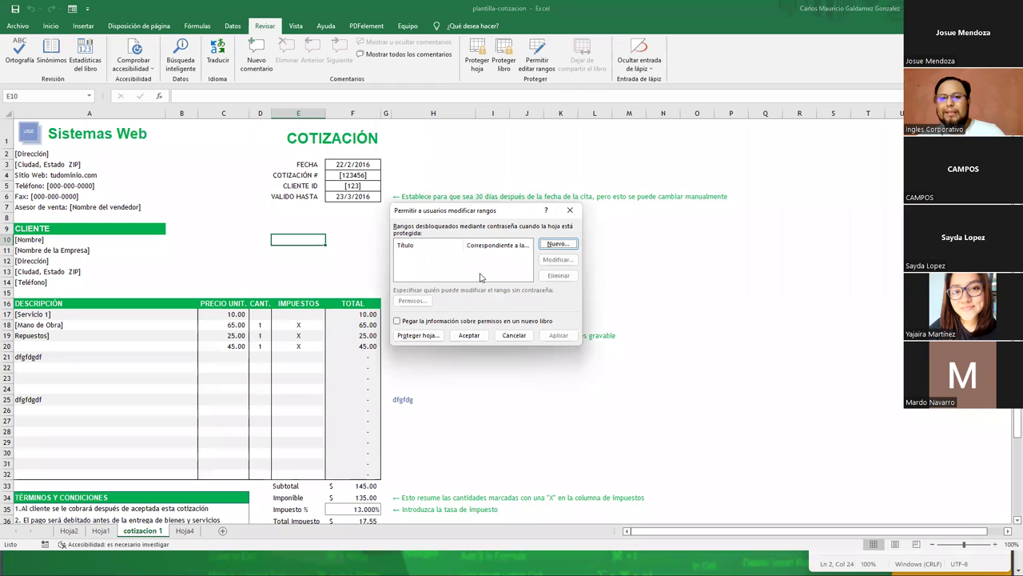
left_click(570, 211)
scroll(224, 397, "down", 1)
scroll(225, 397, "up", 1)
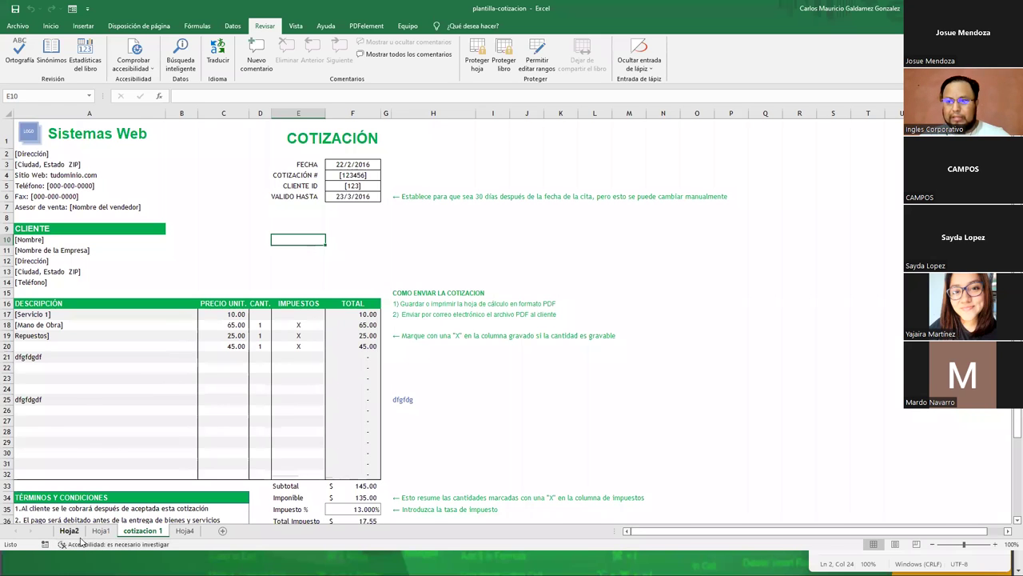
Step: Delete Hoja2, Hoja1 and Hoja4, confirming each deletion, so only cotizacion 1 remains
right_click(72, 531)
left_click(112, 421)
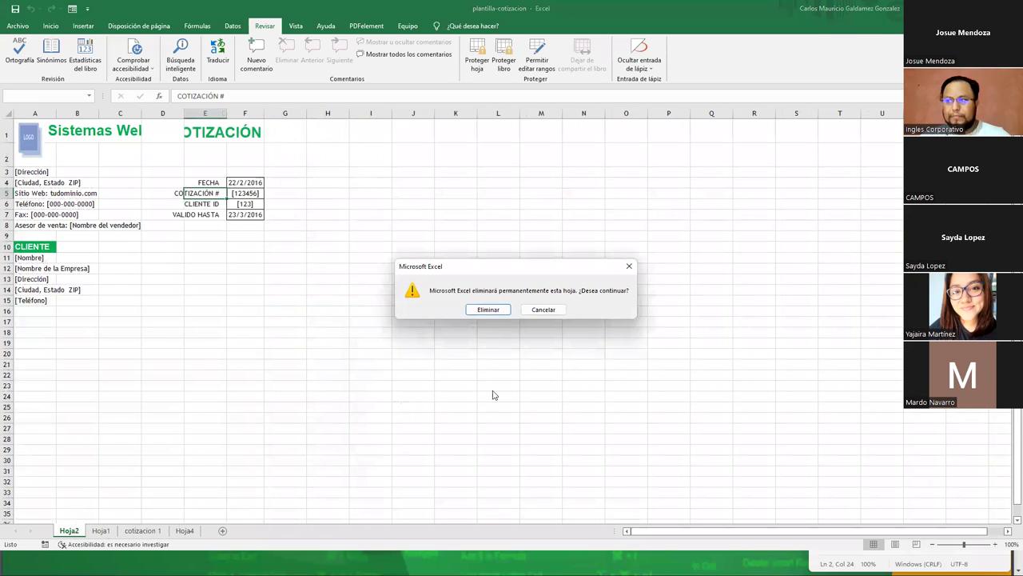
left_click(488, 309)
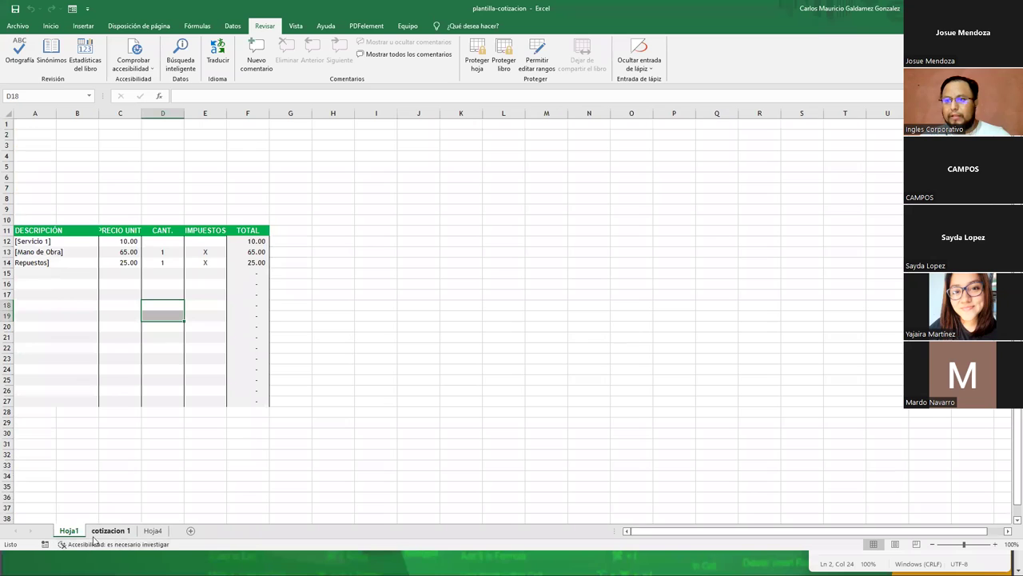
right_click(76, 533)
left_click(112, 419)
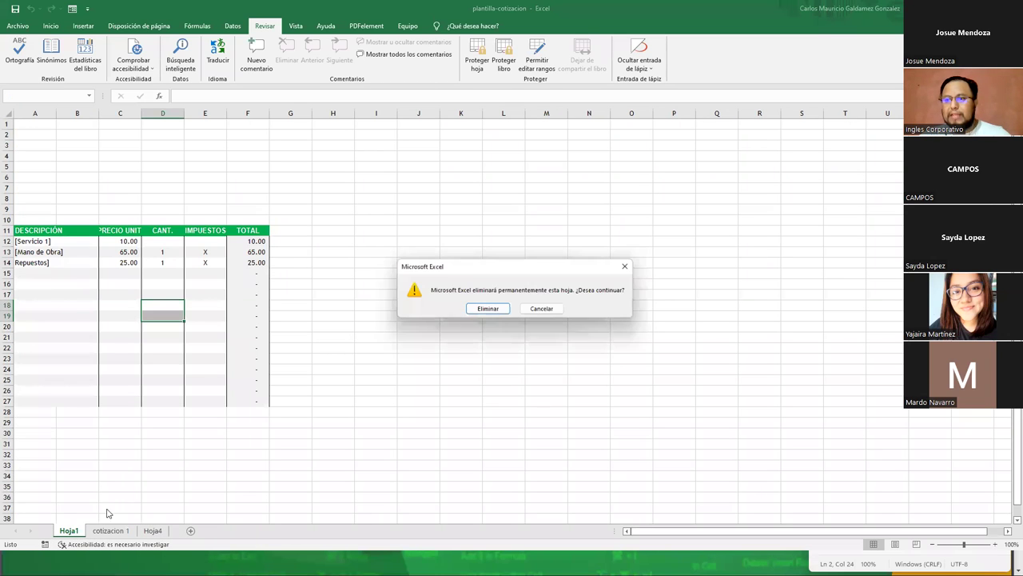
left_click(488, 308)
right_click(116, 534)
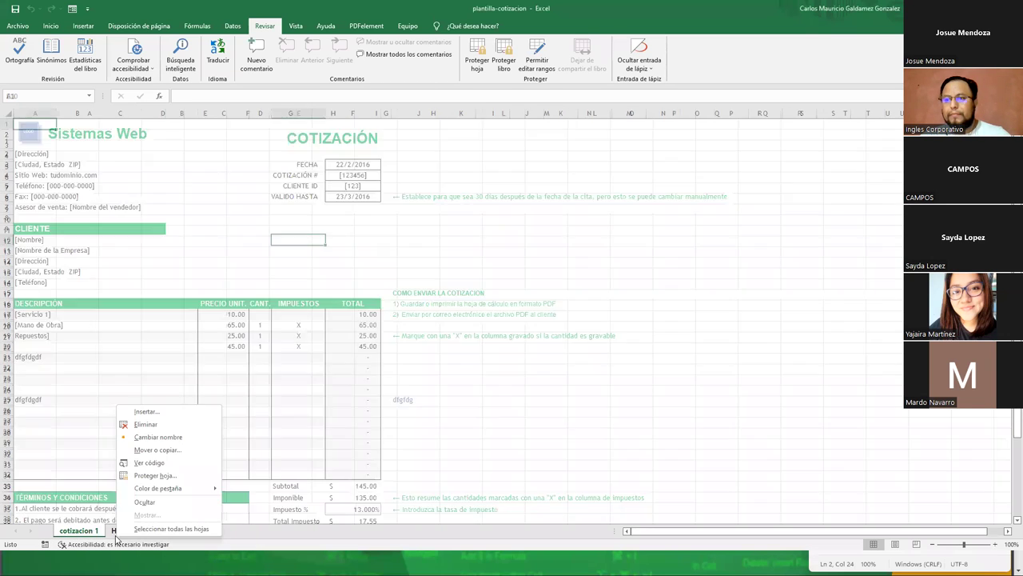
left_click(145, 424)
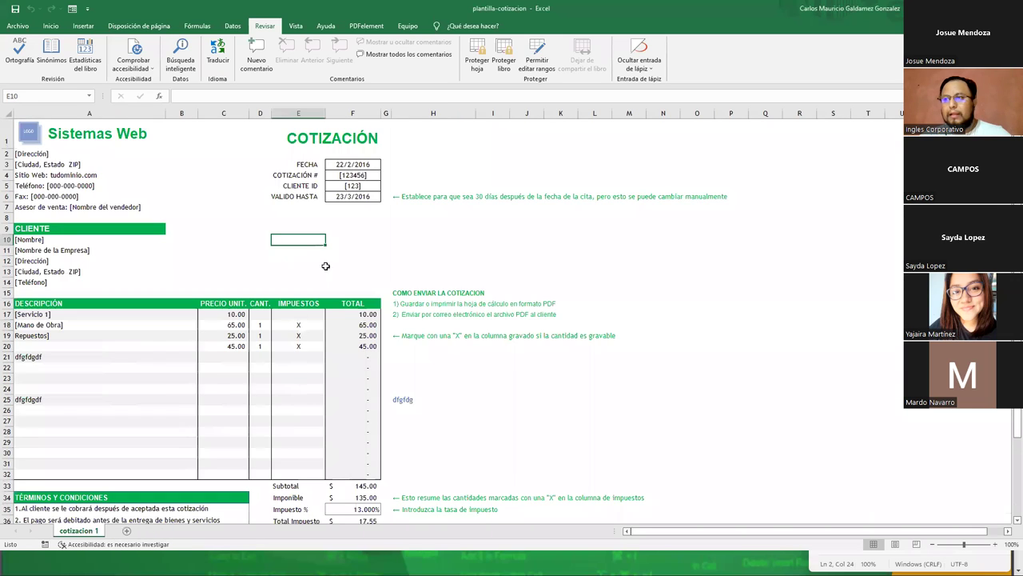
Step: Clear the contents of the item rows A17:E27
left_click_drag(51, 314, 259, 415)
key("shift+Right")
key("Delete")
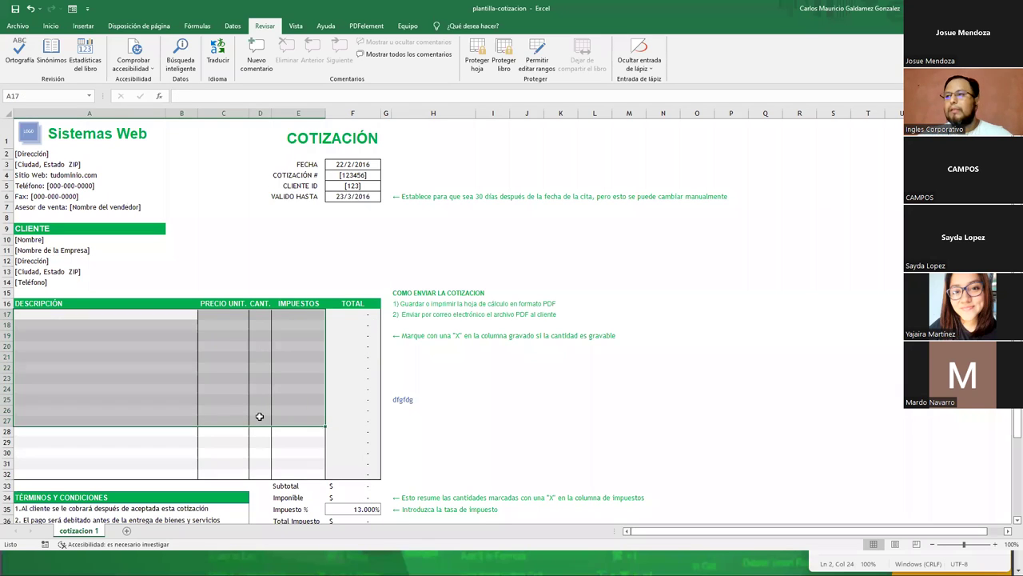
Step: Reselect the item table area, from A17:D27 out to A17:E32
left_click(123, 289)
left_click(122, 313)
left_click_drag(95, 316, 255, 418)
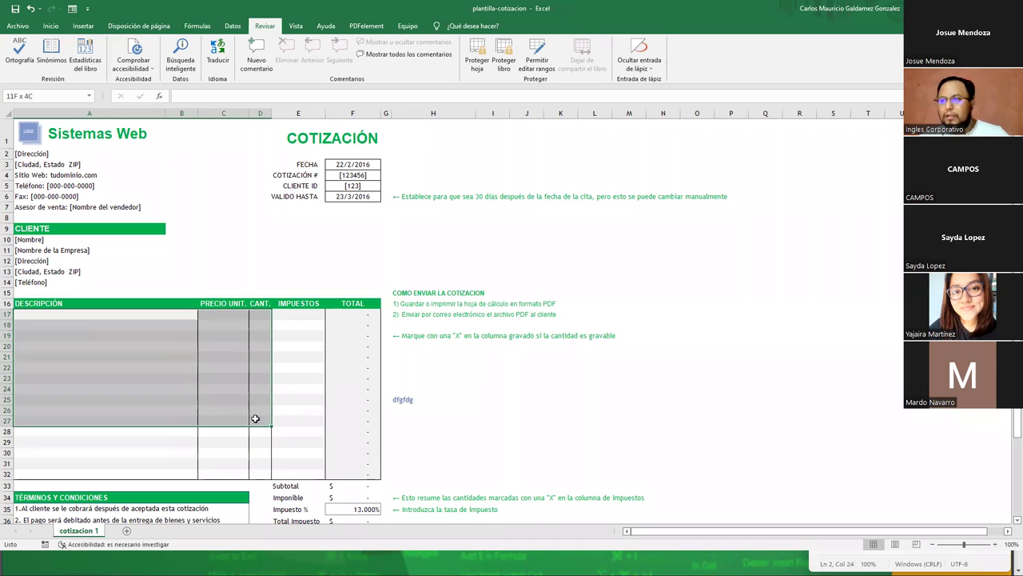
left_click_drag(255, 418, 297, 472)
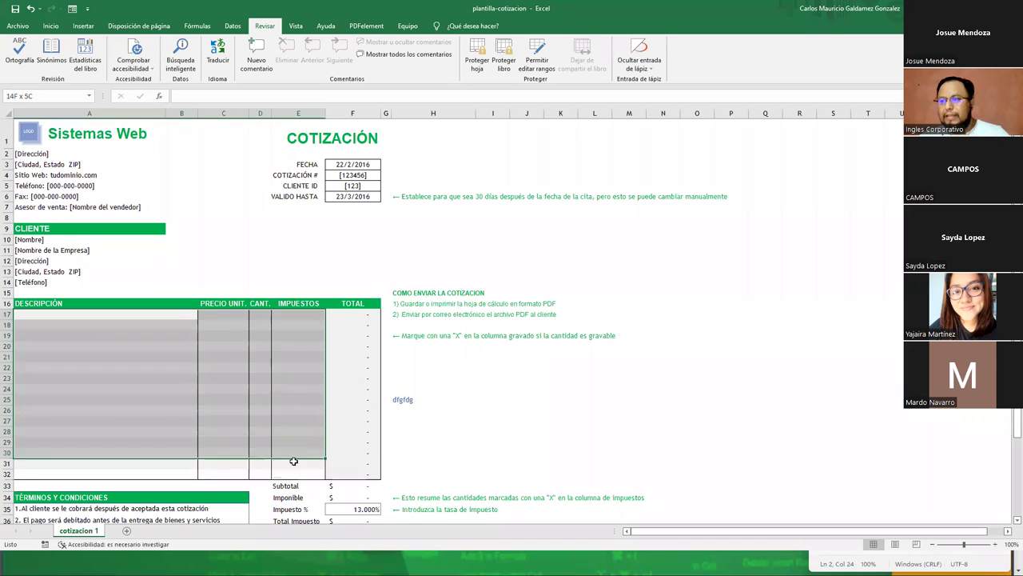
mouse_move(85, 317)
left_mouse_down()
mouse_move(262, 429)
mouse_move(297, 475)
left_mouse_up()
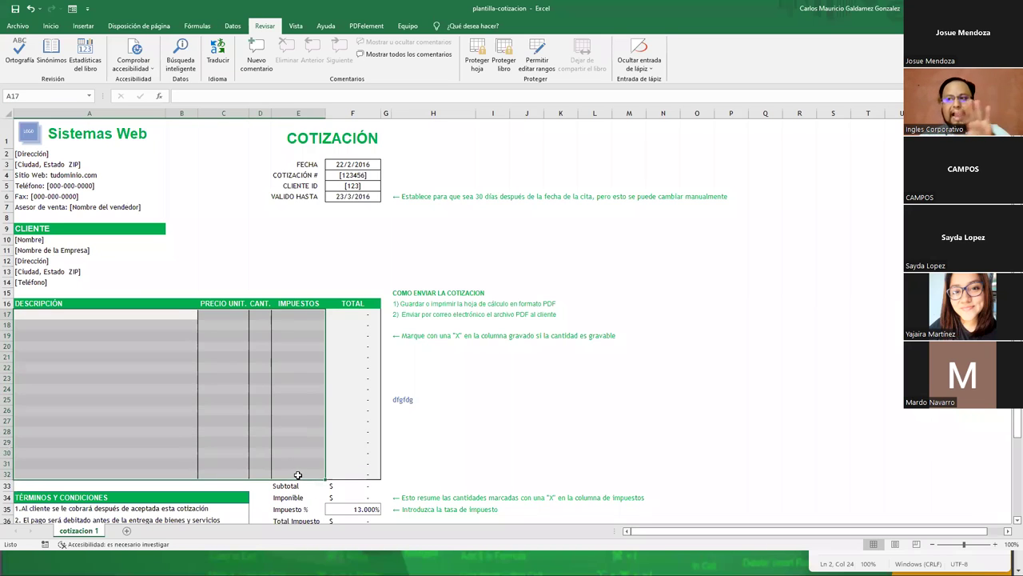
left_click(297, 475)
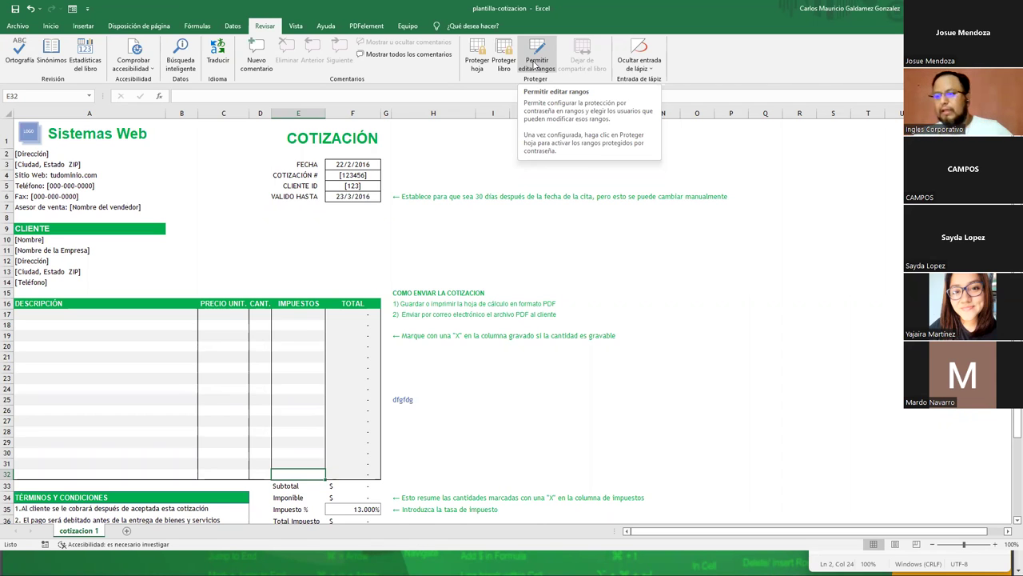
Step: Define a new editable range Rango1 covering A17:E32 under Permitir editar rangos
left_click(535, 64)
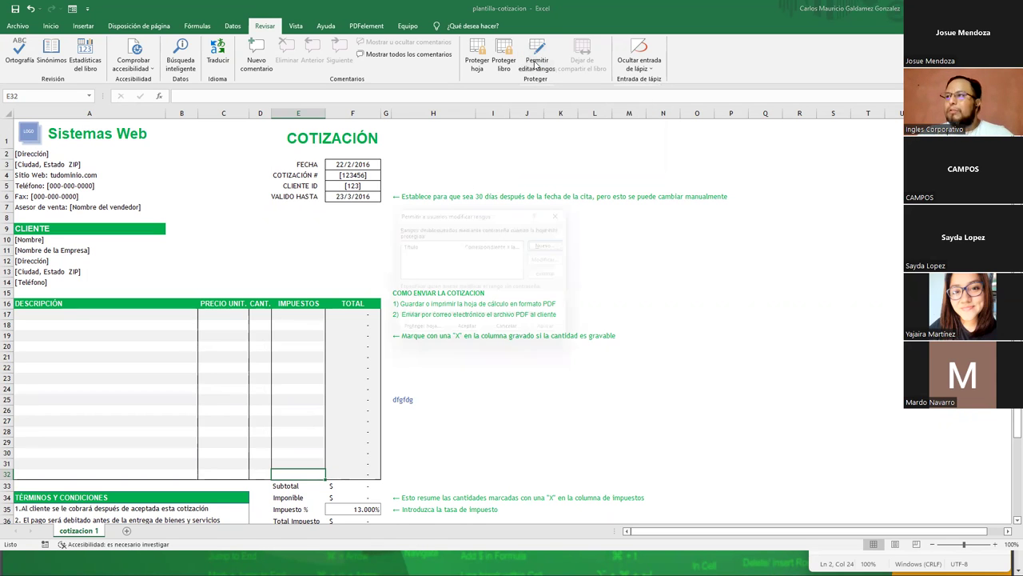
left_click(557, 245)
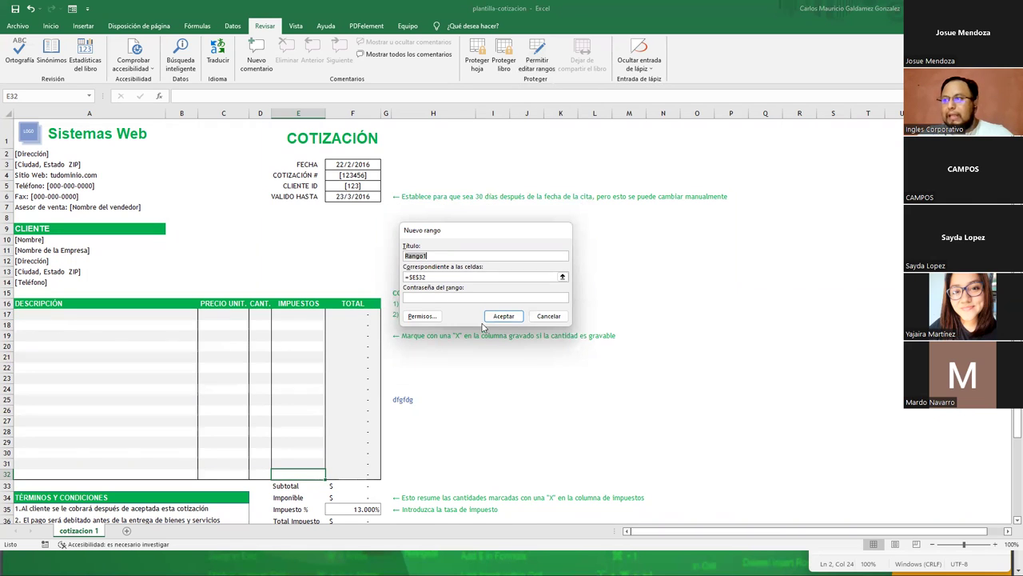
left_click(562, 276)
mouse_move(58, 313)
left_mouse_down()
mouse_move(204, 385)
mouse_move(291, 469)
left_mouse_up()
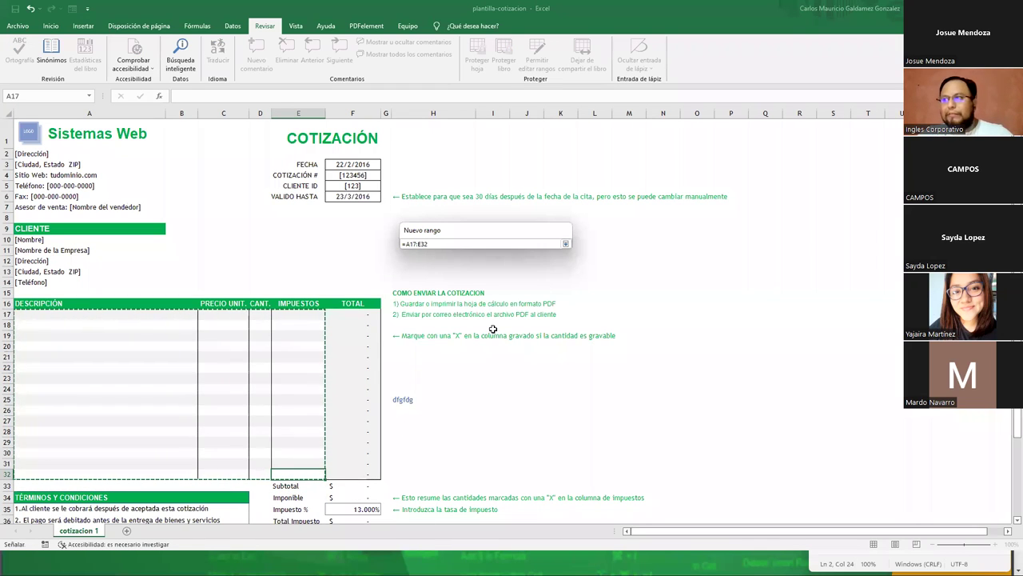
left_click(565, 244)
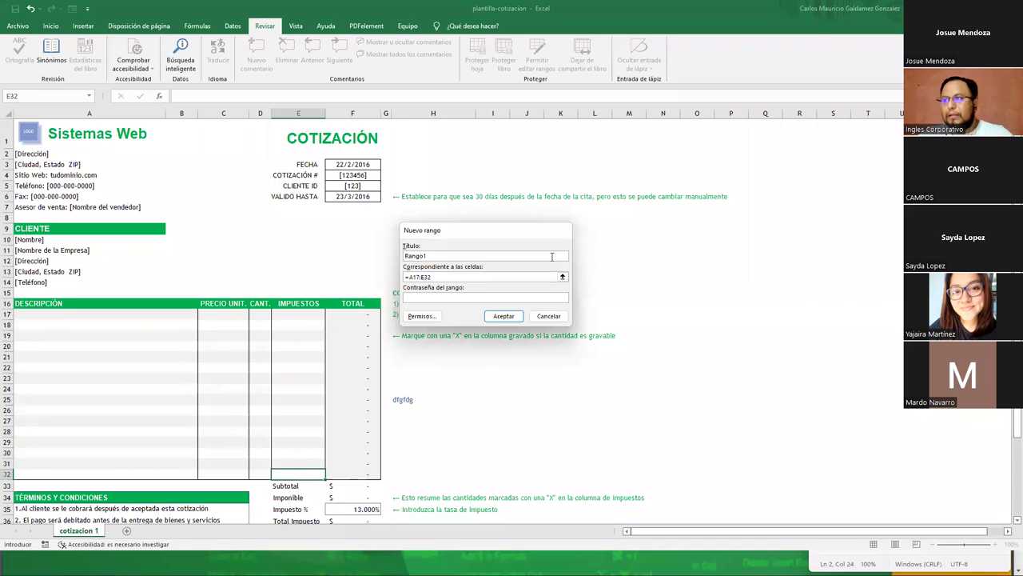
Step: Copy the third password from the notes and set and confirm it as Rango1's password
left_click(853, 557)
left_click_drag(915, 537, 992, 539)
key("ctrl+c")
left_click(457, 297)
key("ctrl+v")
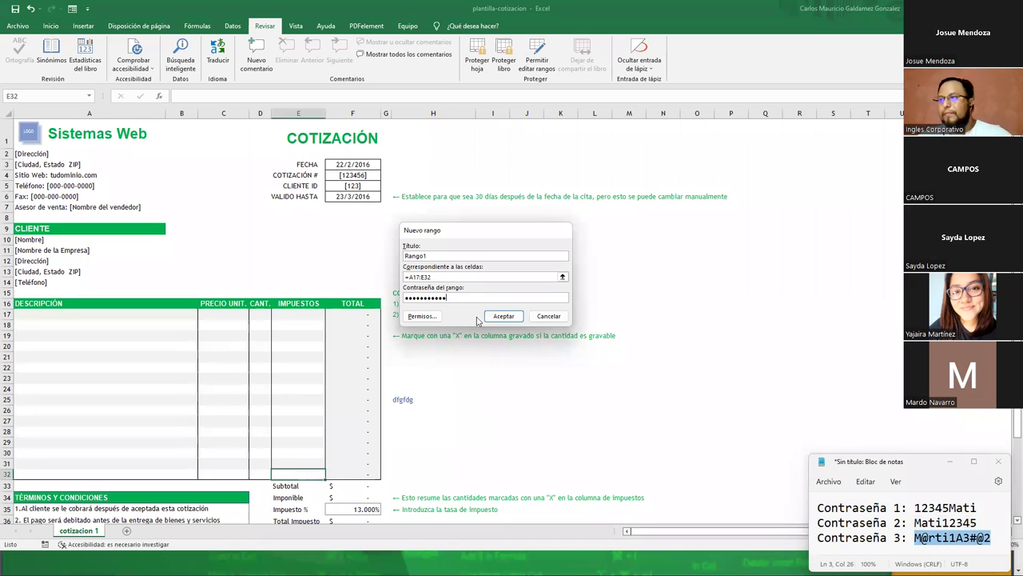
left_click(497, 317)
key("ctrl+v")
left_click(494, 319)
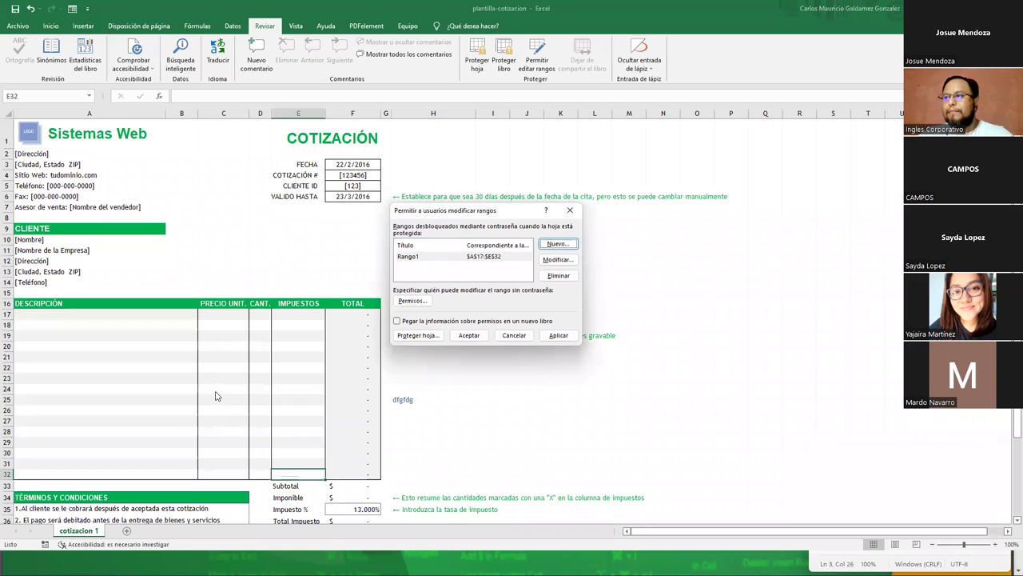
Step: Protect the cotizacion 1 sheet with the copied password, allowing only selection of unlocked cells
left_click(417, 334)
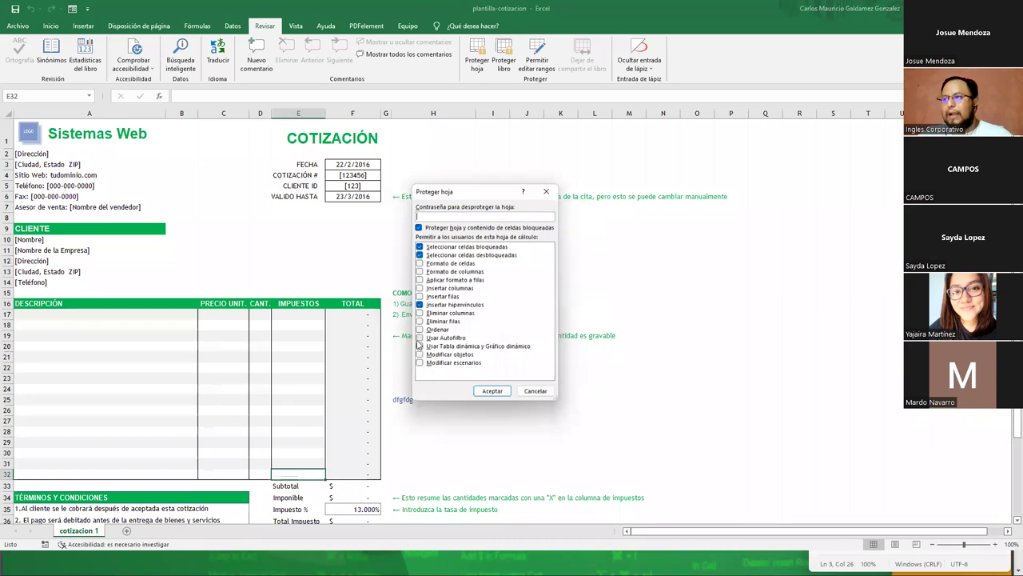
left_click(418, 247)
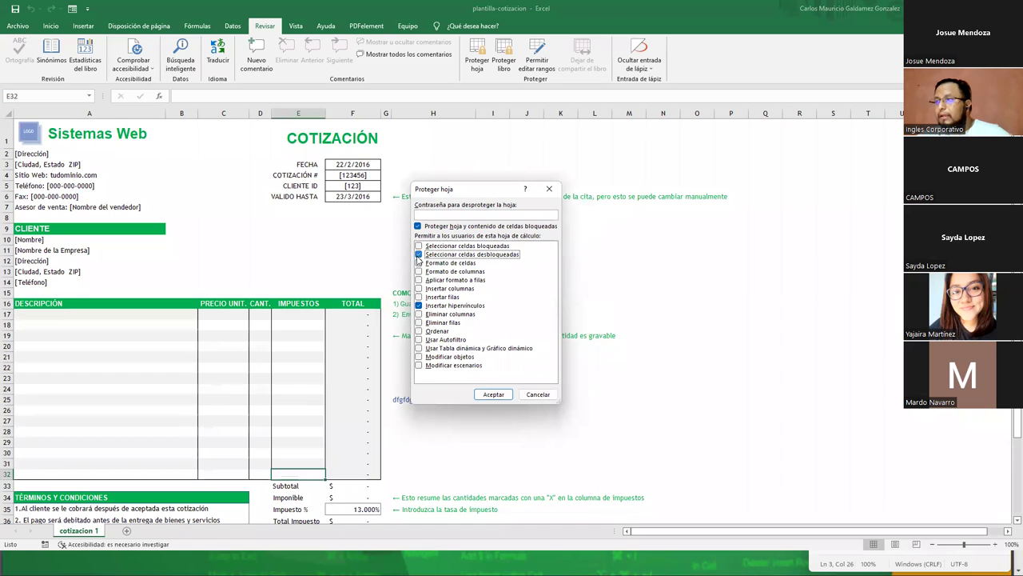
left_click(418, 246)
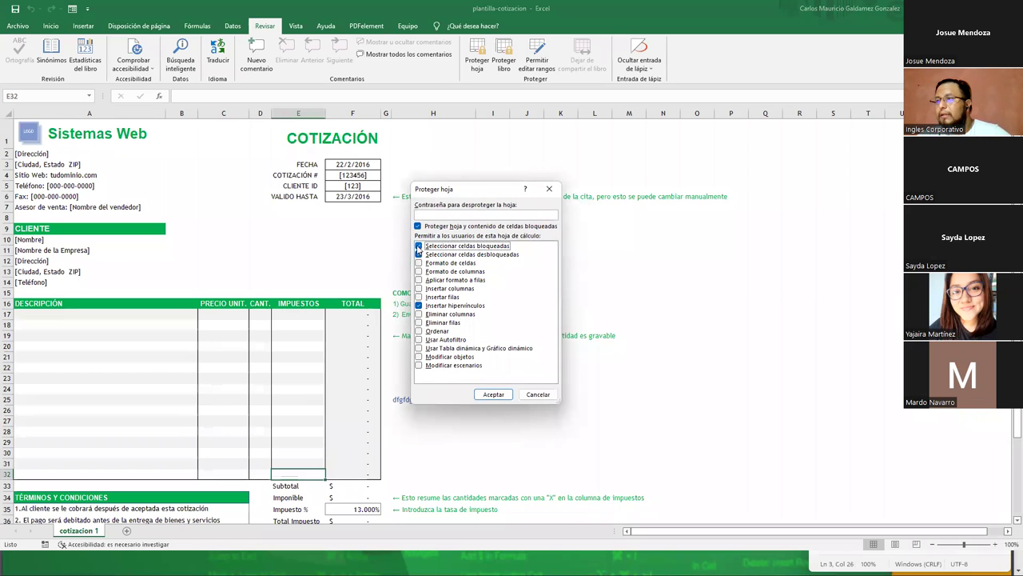
left_click(419, 254)
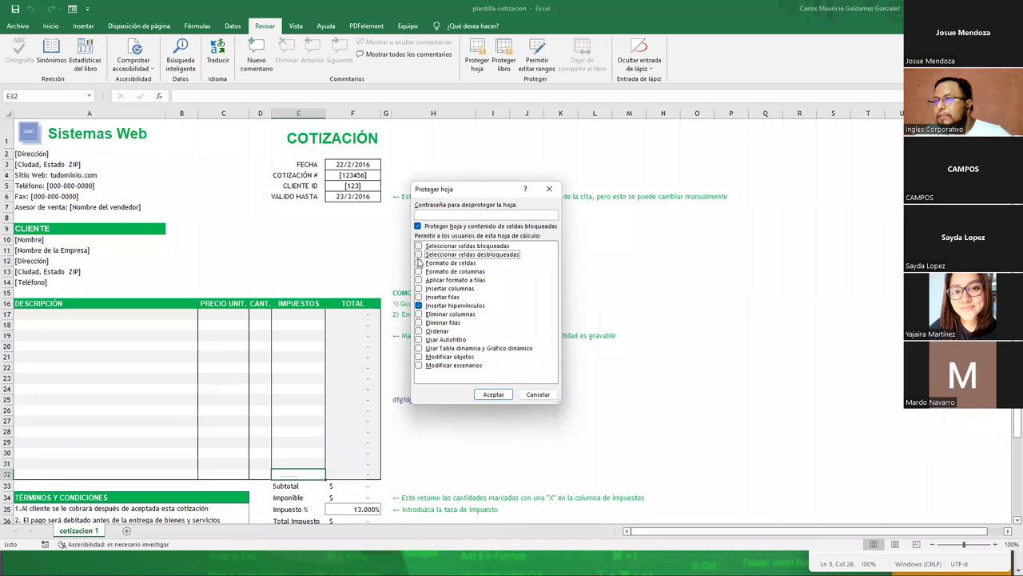
left_click(433, 213)
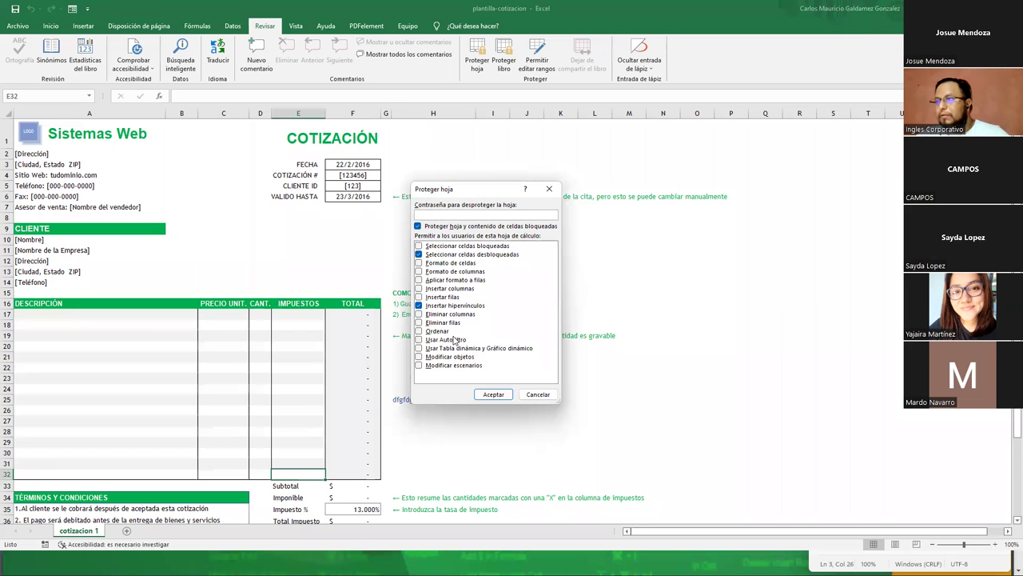
left_click(444, 306)
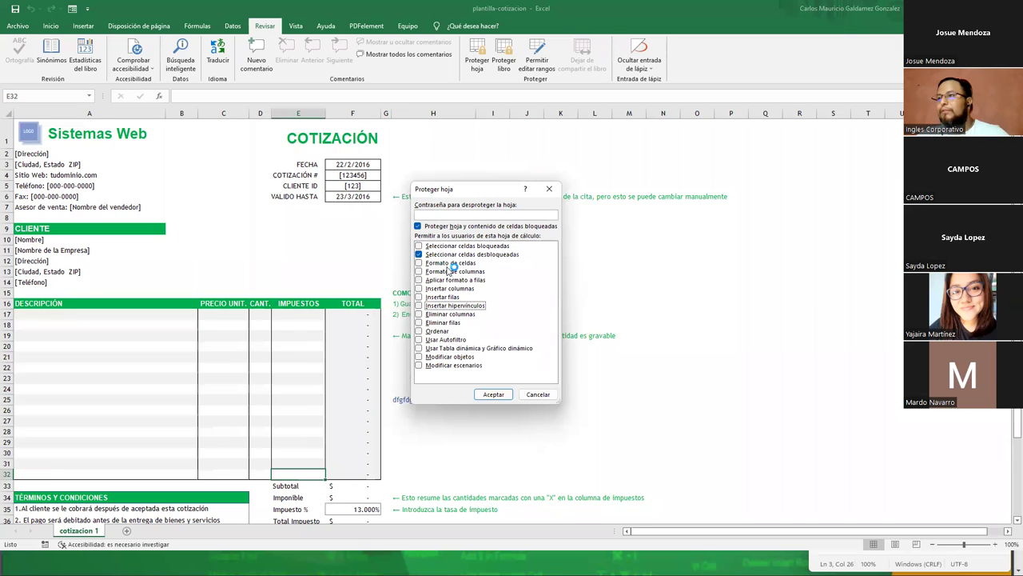
left_click(438, 215)
key("ctrl+v")
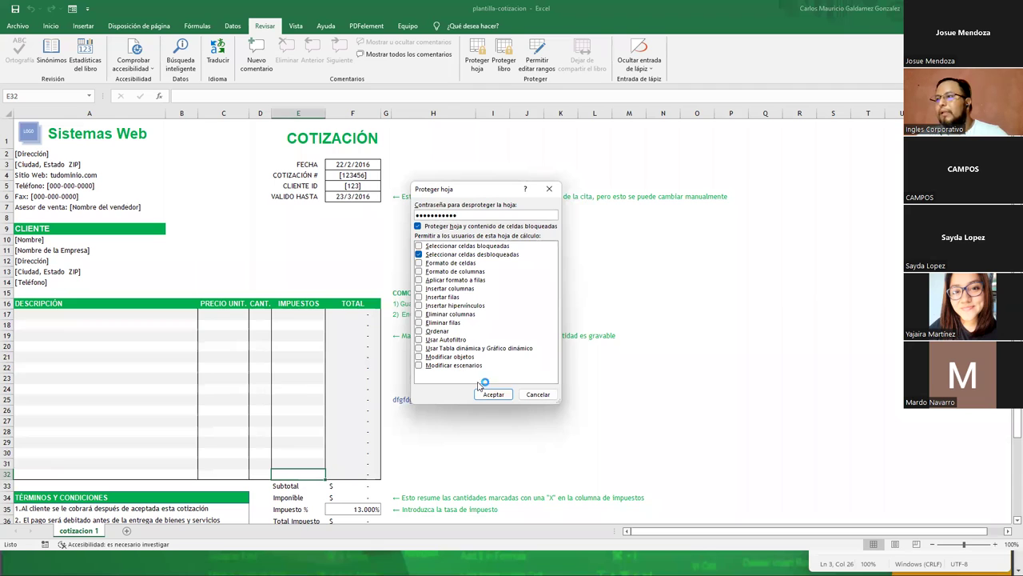
left_click(488, 394)
key("ctrl+v")
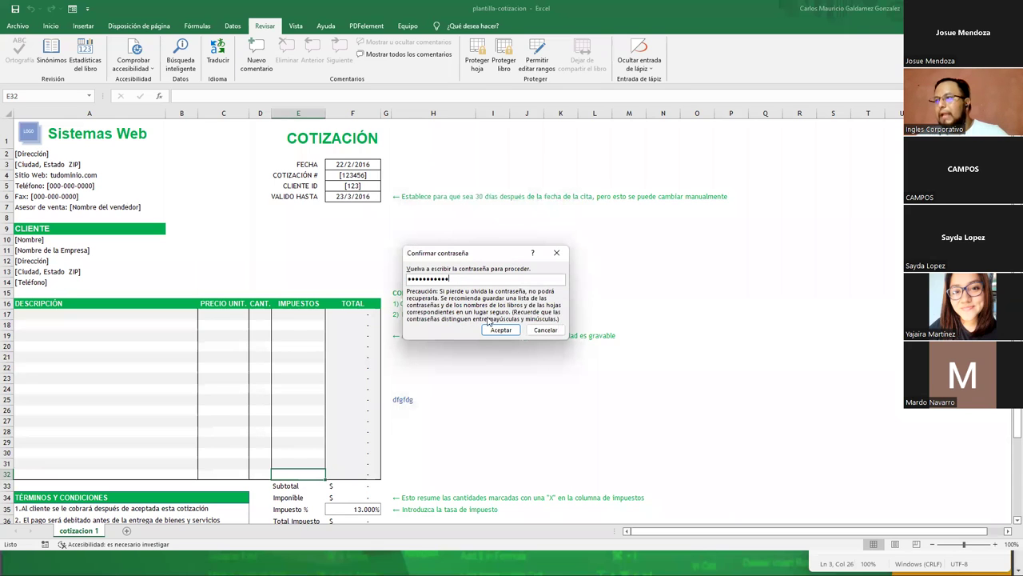
left_click(501, 330)
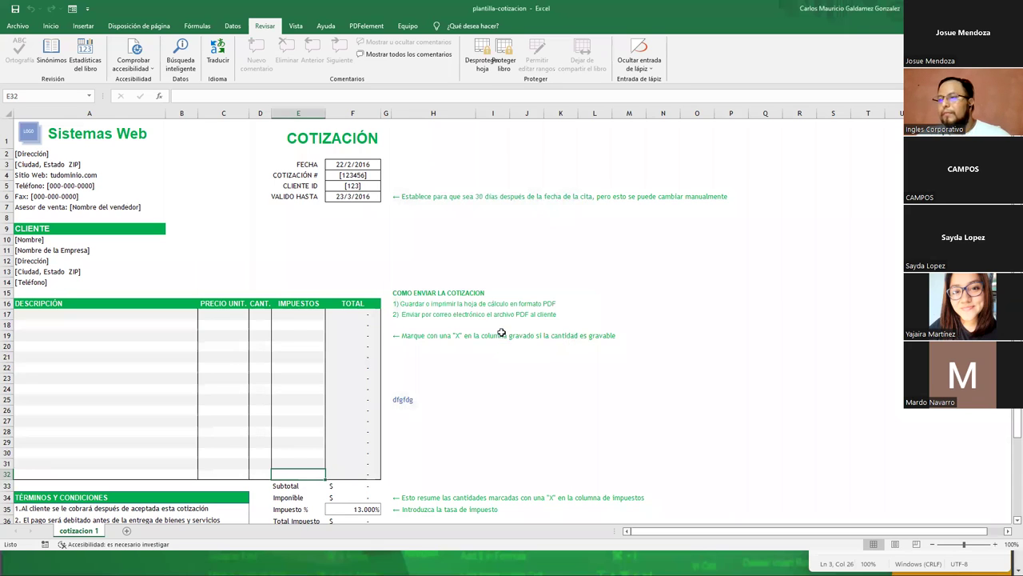
left_click(227, 366)
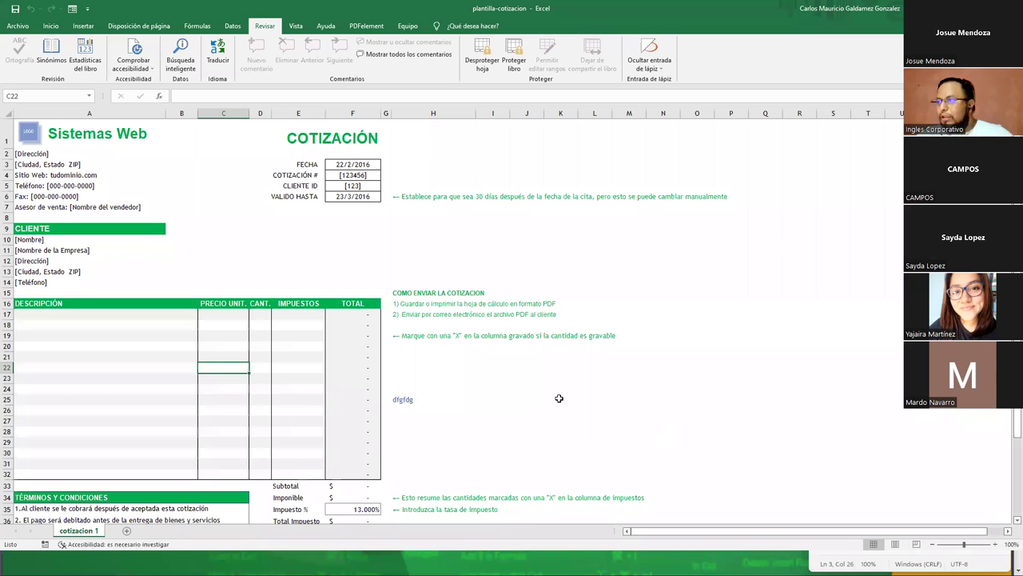
left_click(107, 198)
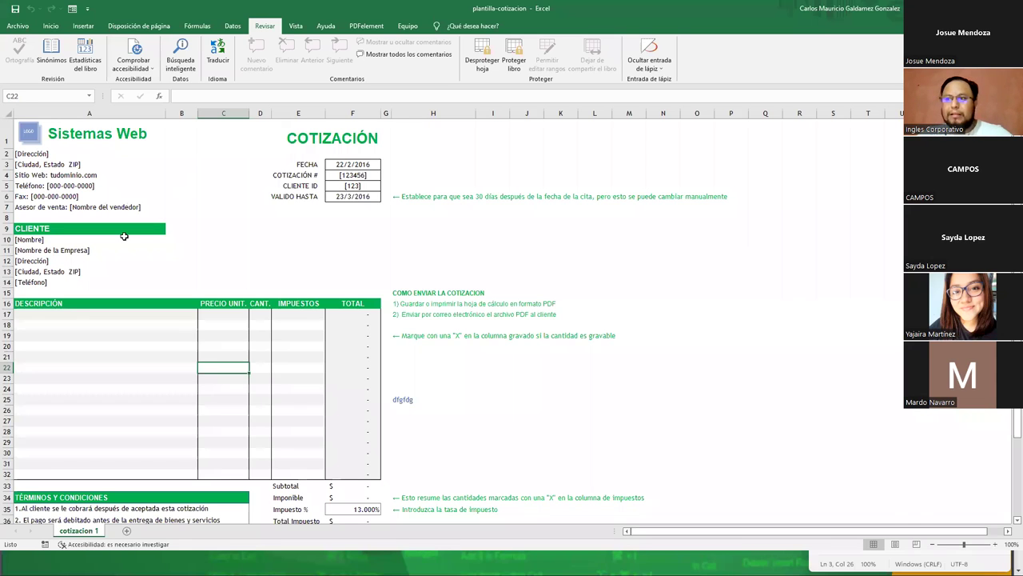
key("Down")
left_click(87, 196)
type("e")
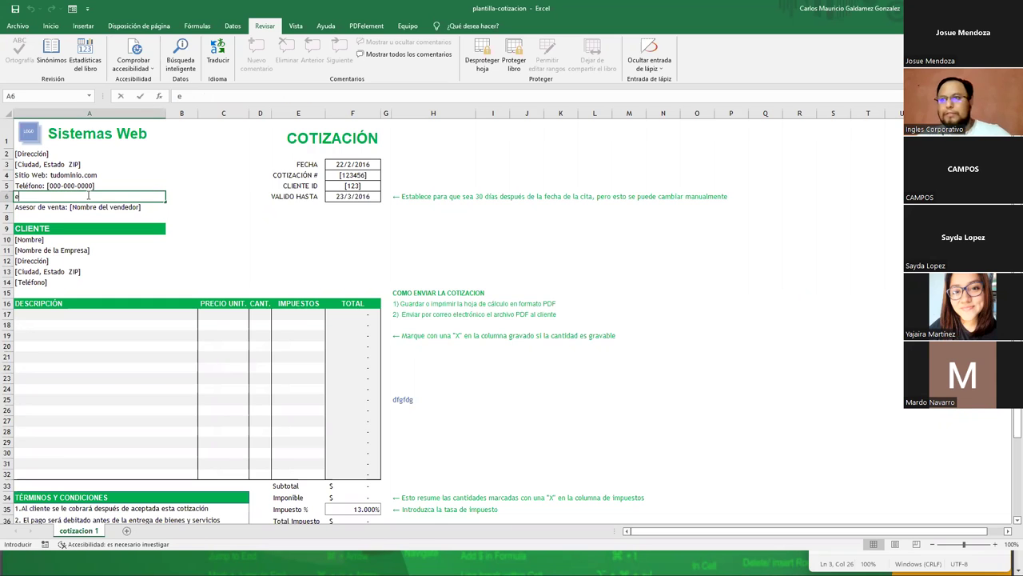
key("Escape")
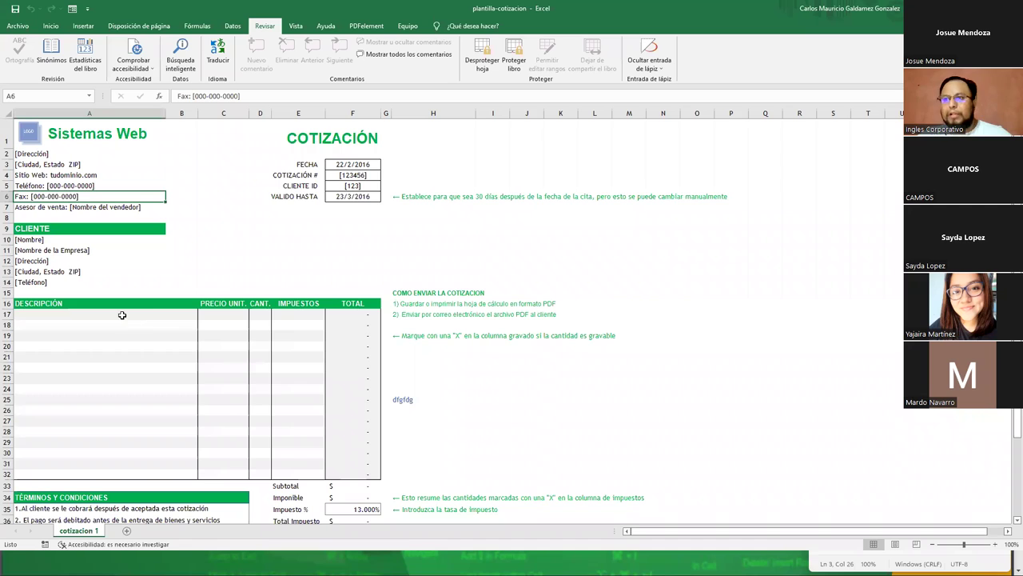
left_click(172, 318)
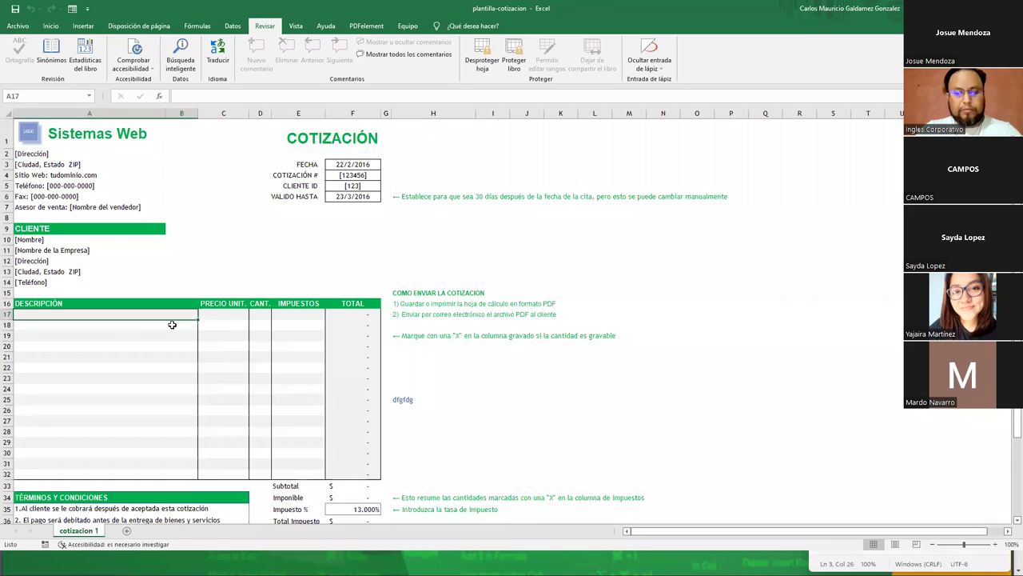
Step: Enter 'Computadora INTEL PENTIUM I7 10ma Generacion' in row 17 at 670 with quantity 1
type("Computadora")
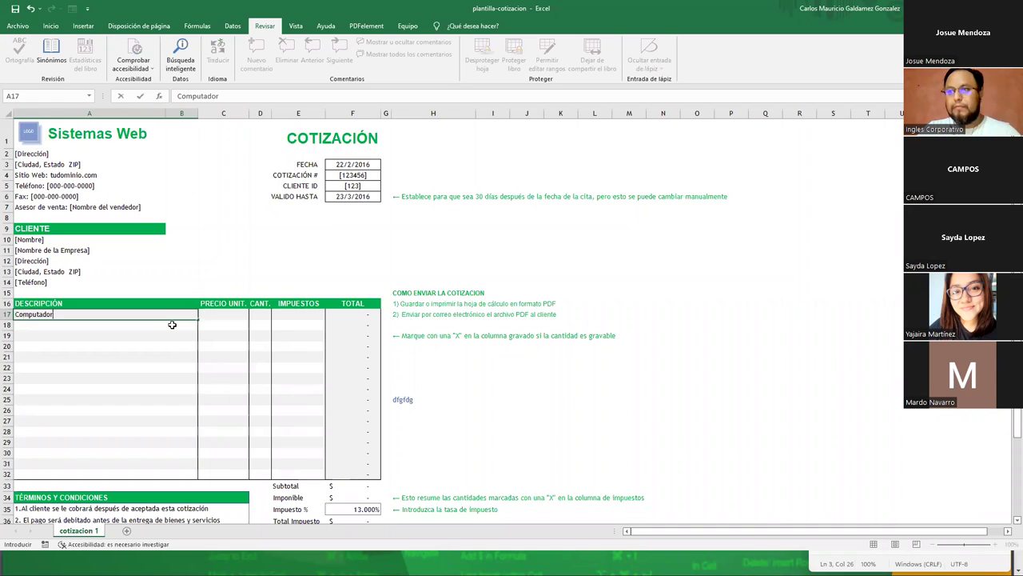
type(" INTEL PENTIUM I7")
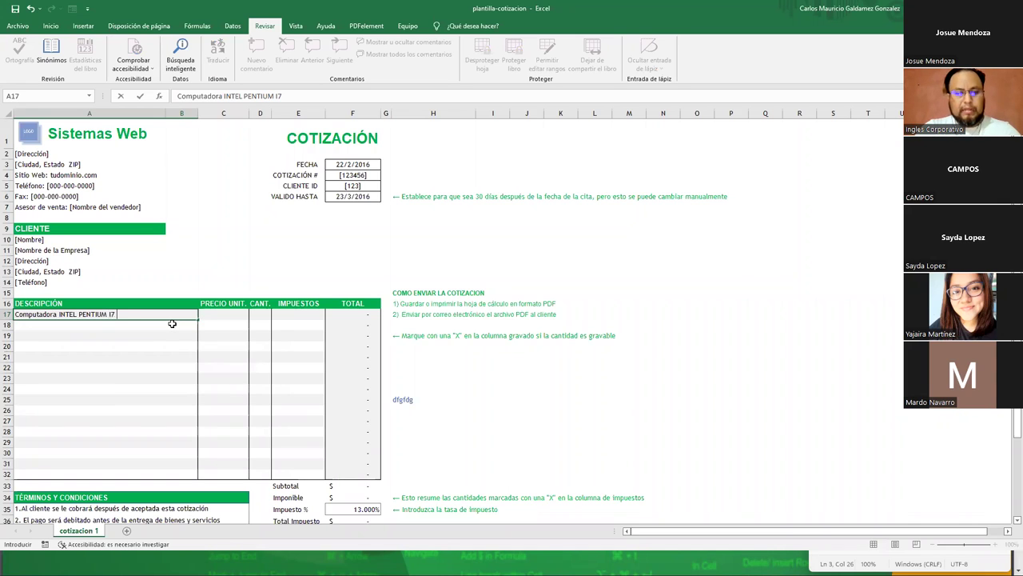
type(" 10ma Generacion")
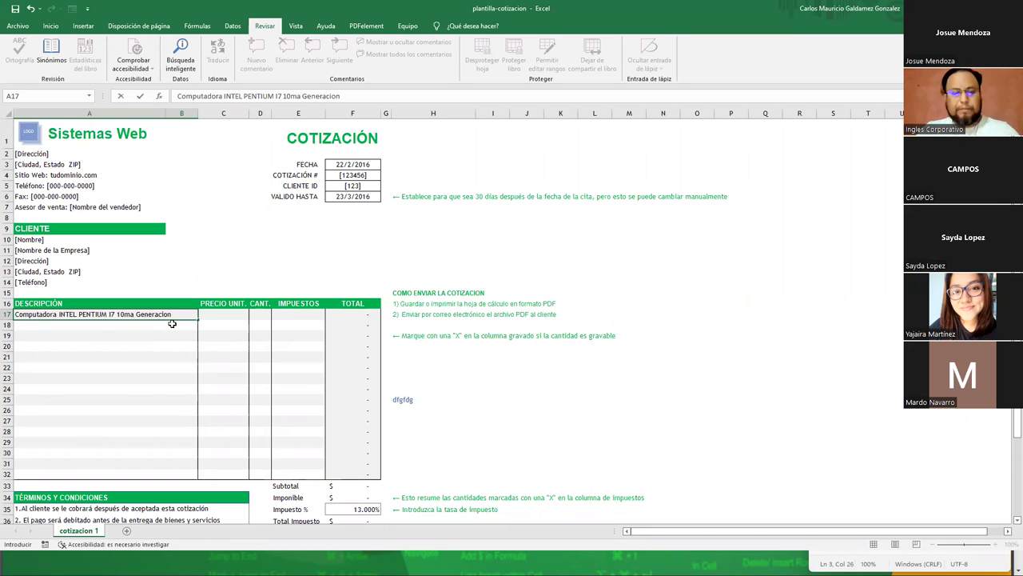
key("Tab")
type("1")
key("Tab")
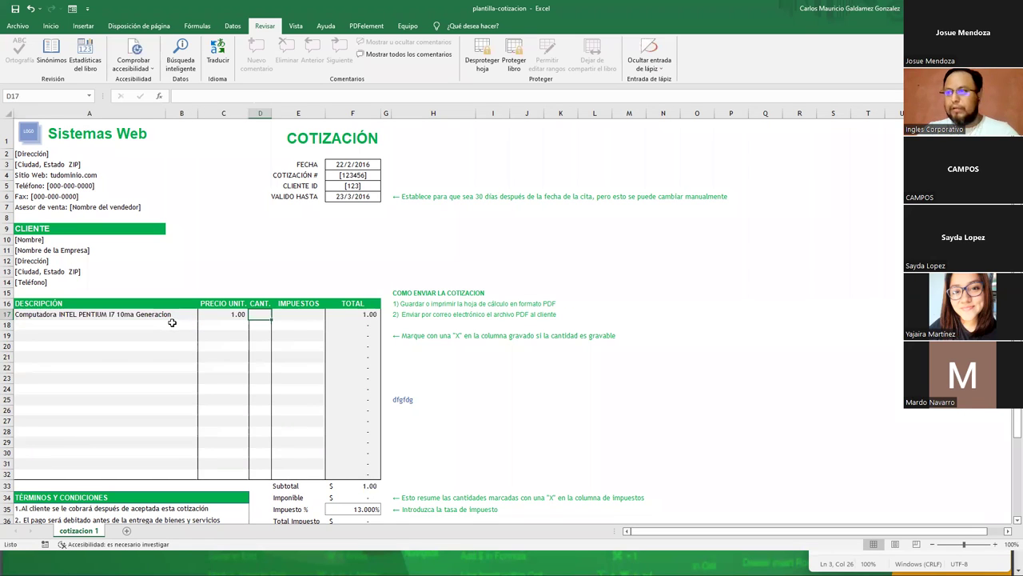
key("shift+Tab")
type("670")
key("Tab")
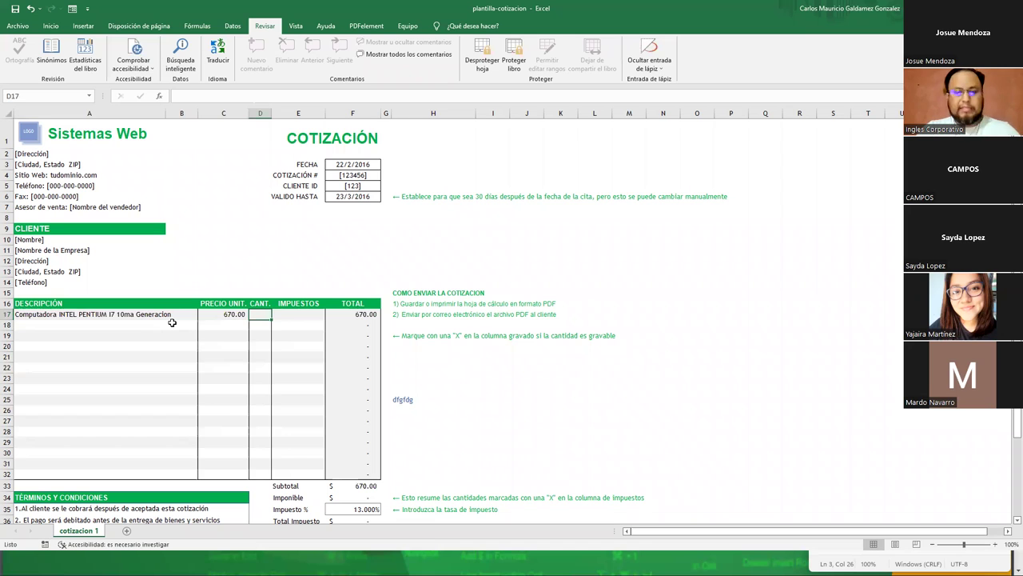
type("1")
key("Tab")
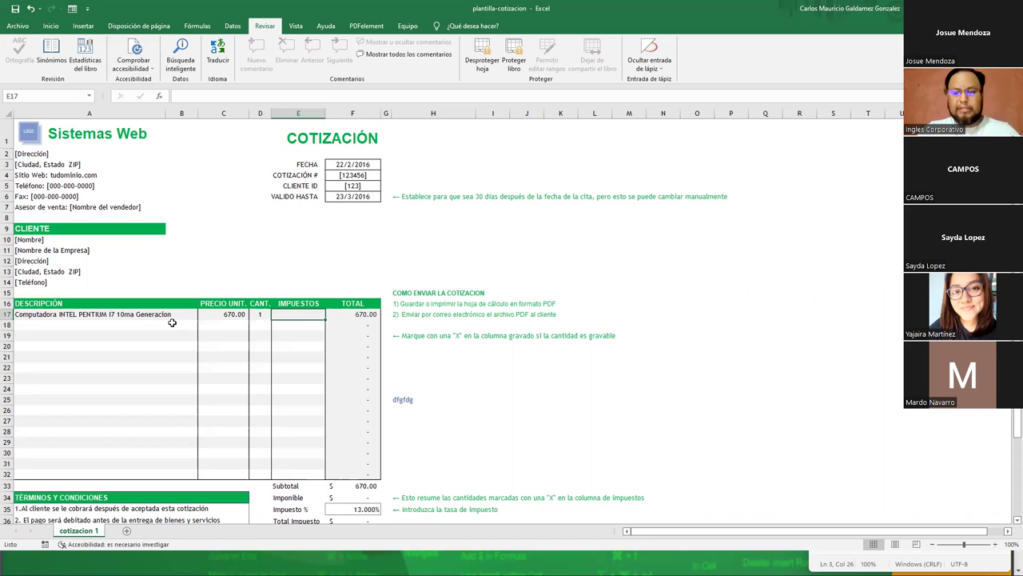
Step: Add the RAM 16, SSD 1 TB line in row 18 at 276 with quantity 1
key("Down")
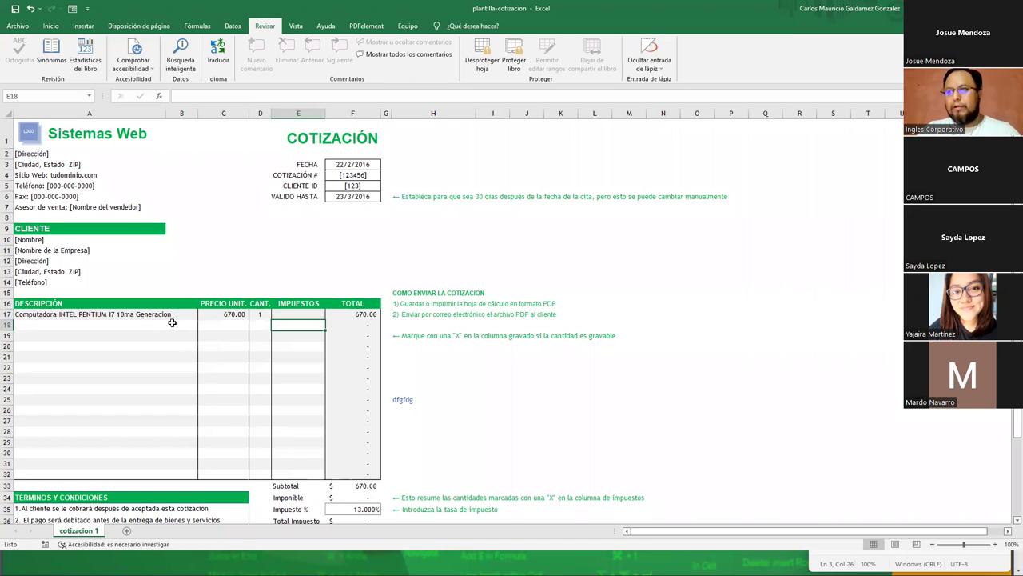
key("Left")
key("Left")
key("Right")
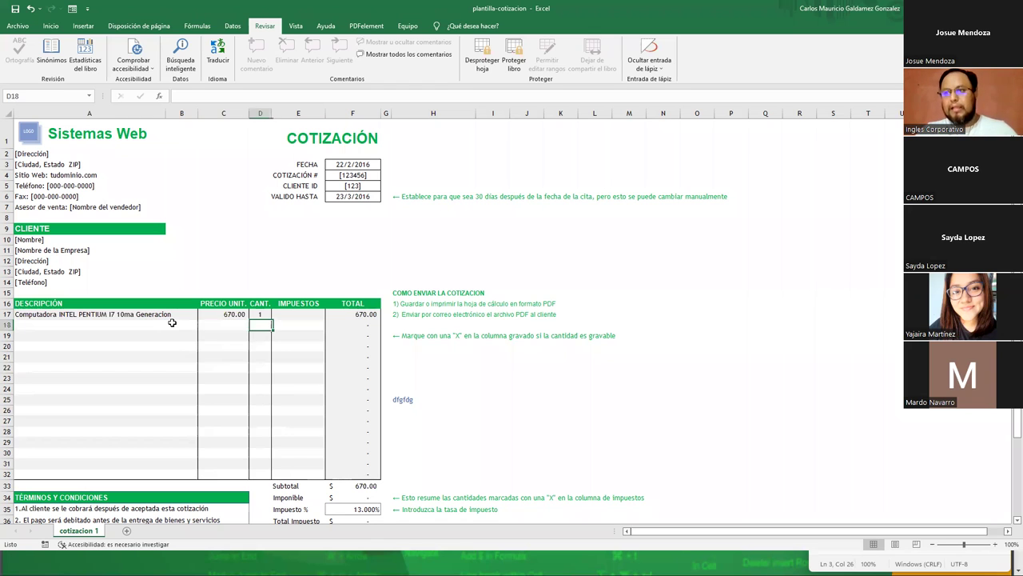
key("Right")
key("Left")
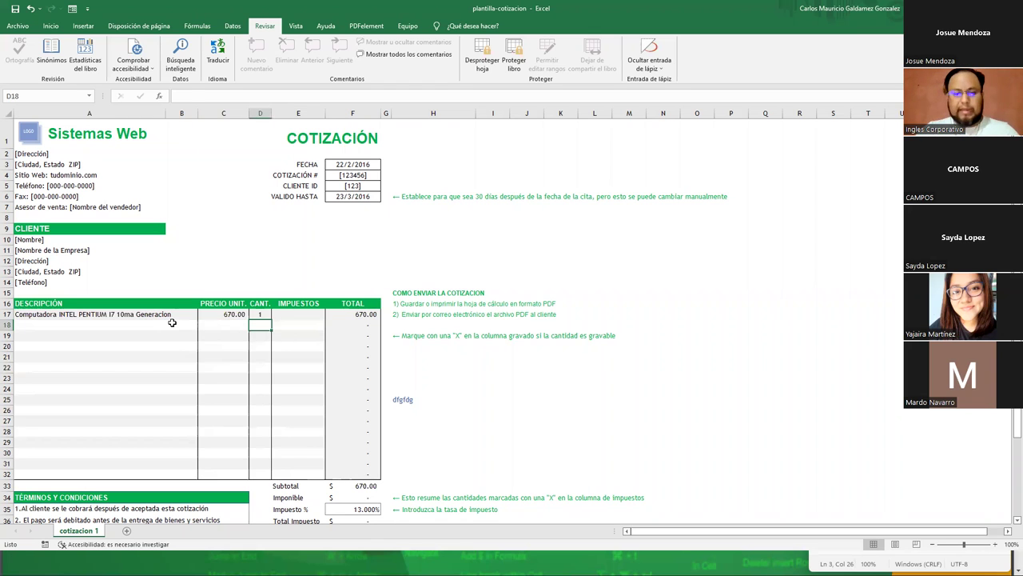
left_click(171, 322)
type("RAM 16,")
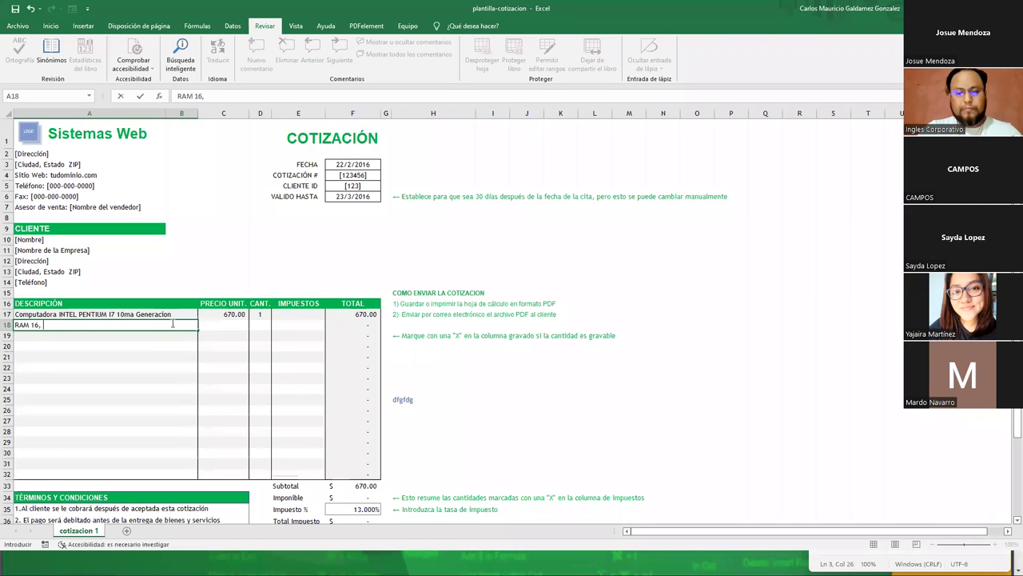
type("D")
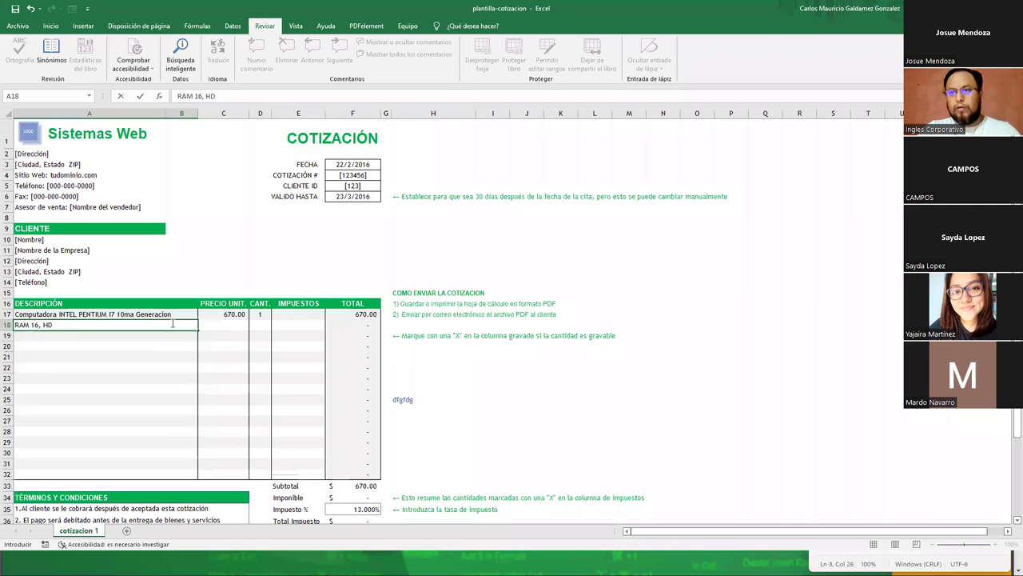
key("BackSpace")
key("BackSpace")
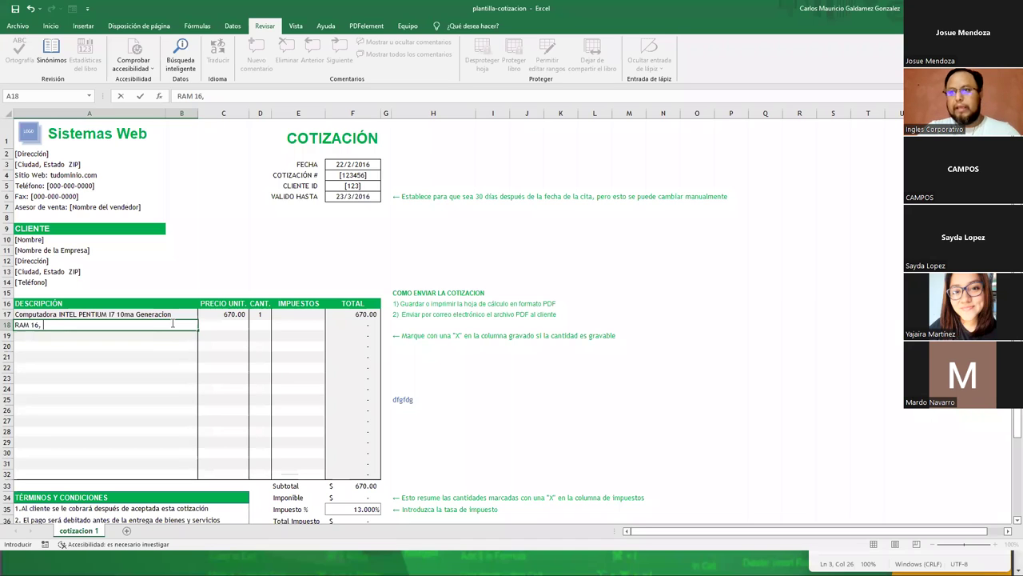
type("SSD 1 TB")
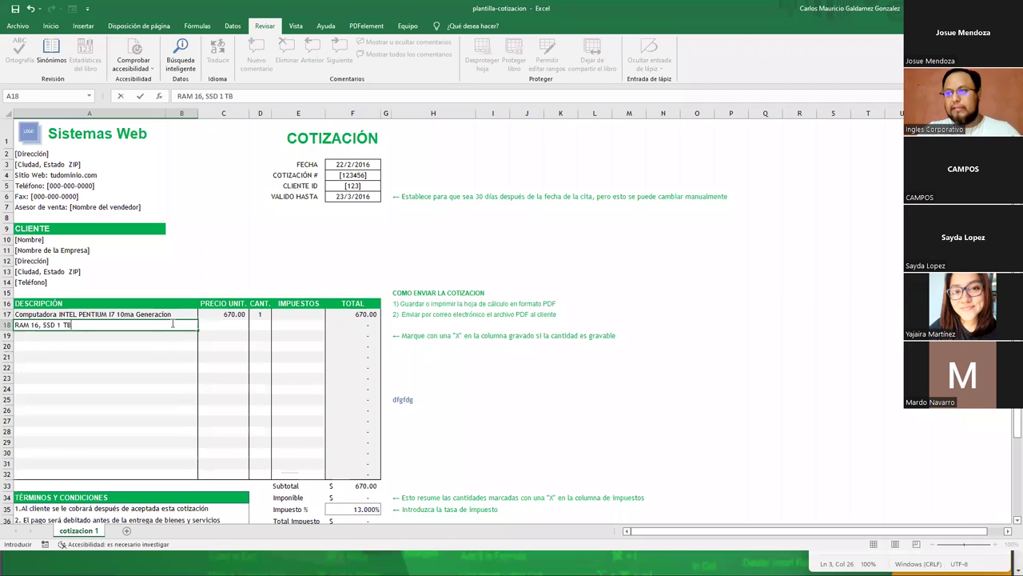
key("Tab")
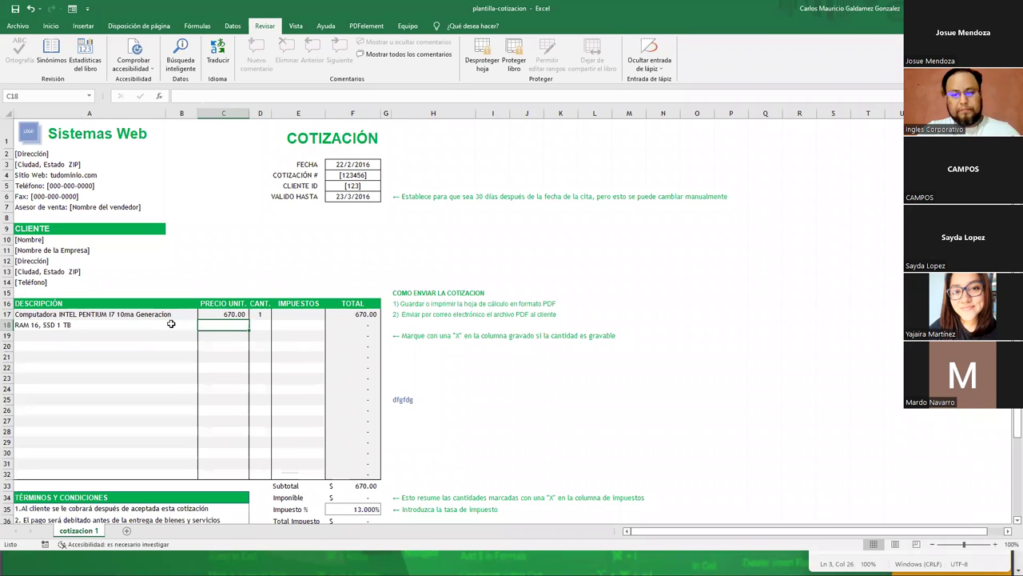
type("276")
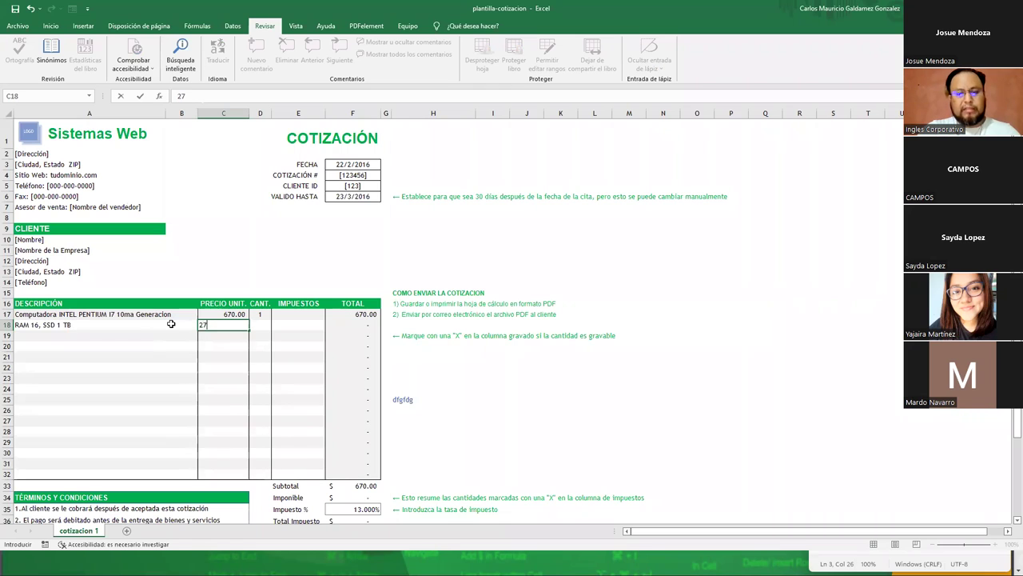
key("Tab")
type("1")
key("Down")
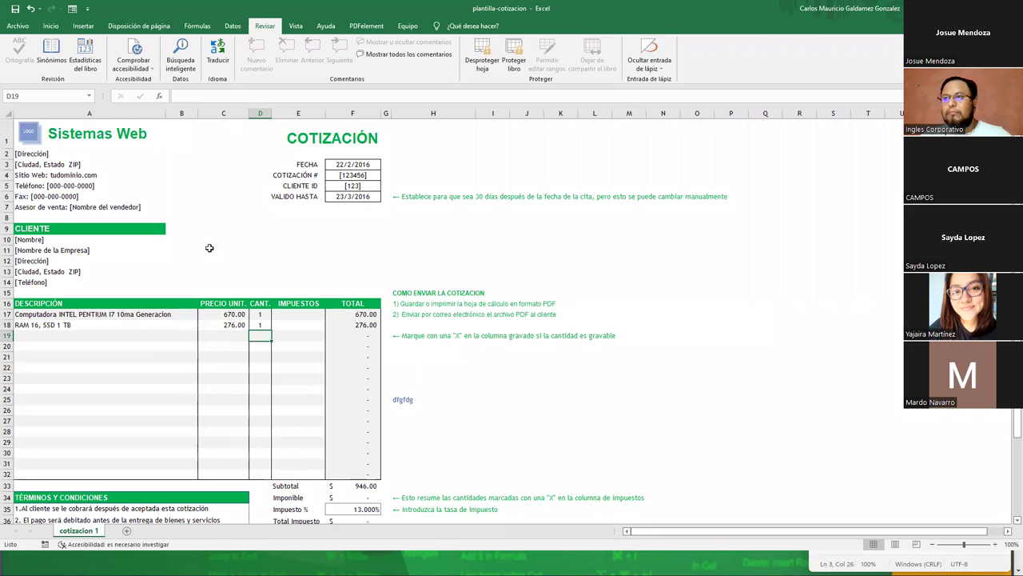
left_click(174, 156)
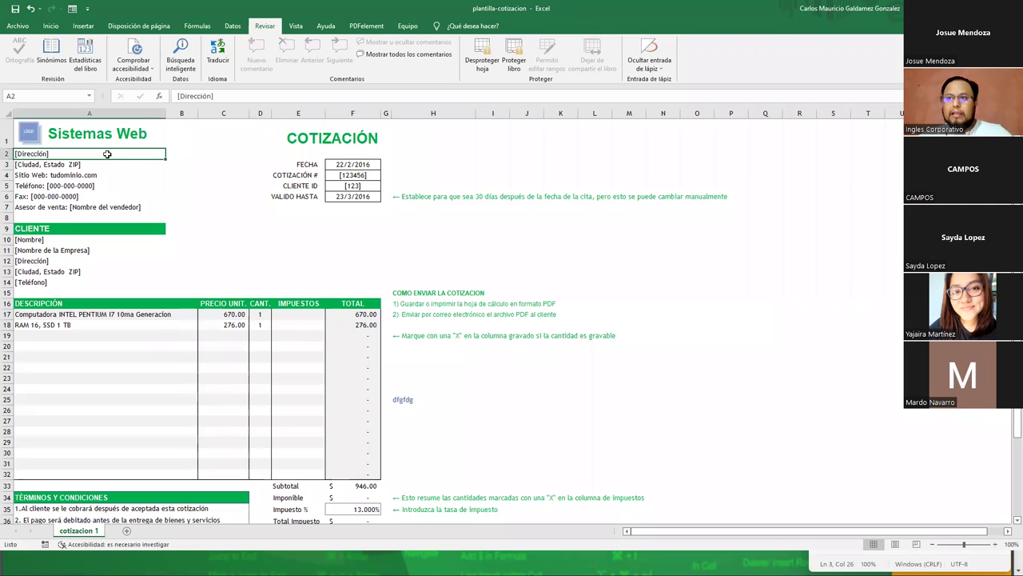
left_click_drag(107, 153, 103, 208)
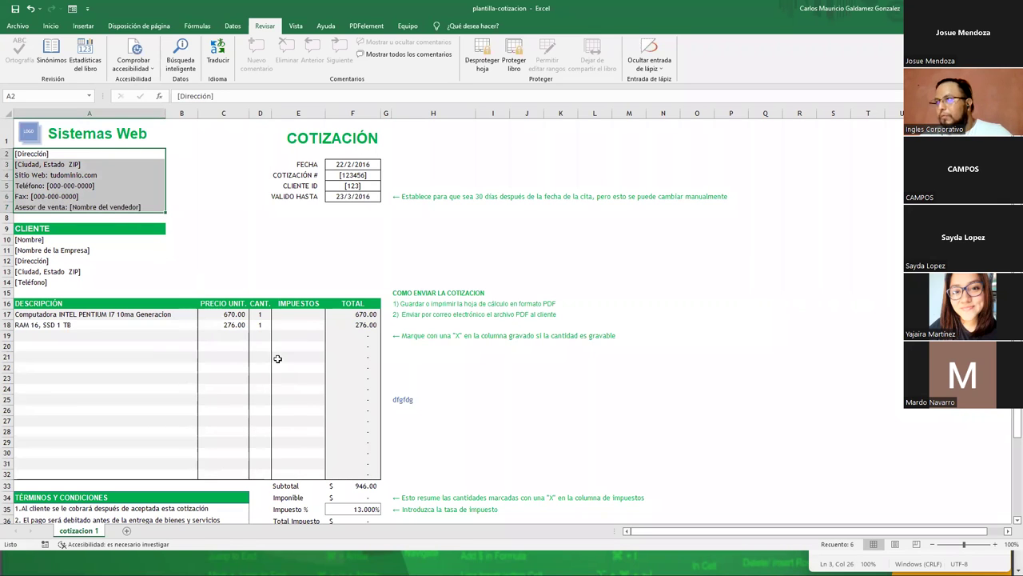
left_click(76, 240)
left_click_drag(72, 246, 70, 288)
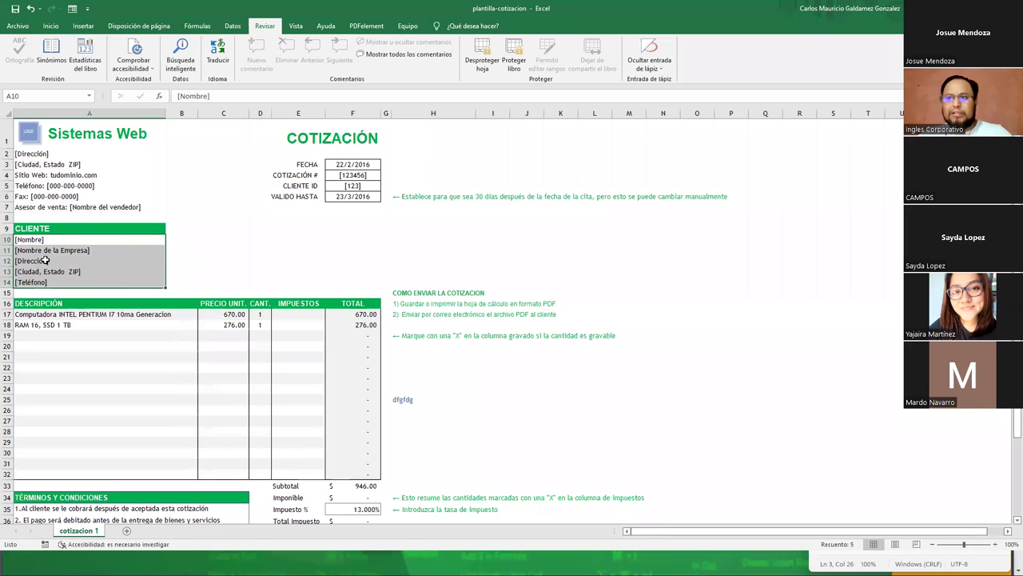
left_click_drag(48, 240, 48, 284)
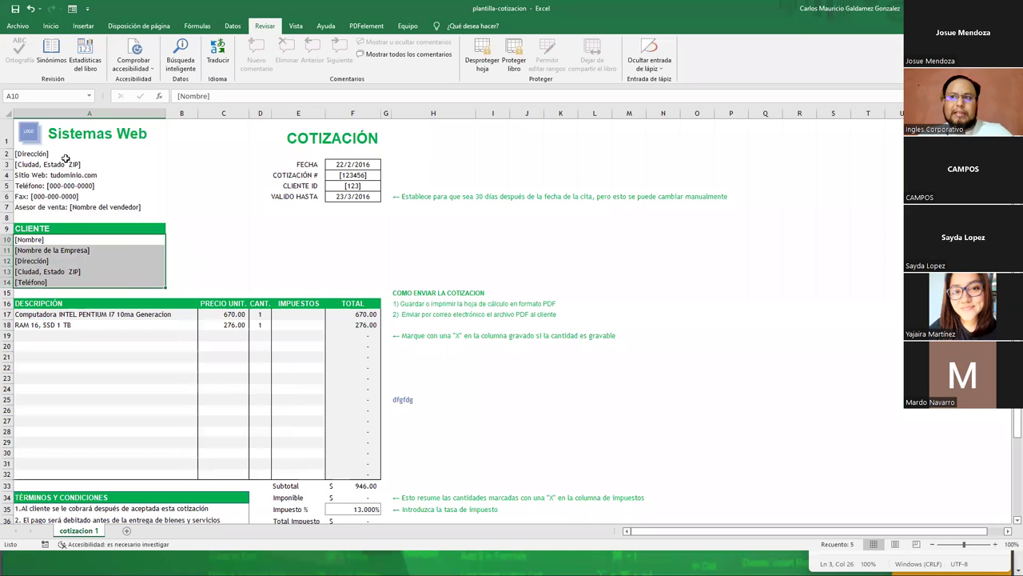
left_click_drag(64, 154, 74, 214)
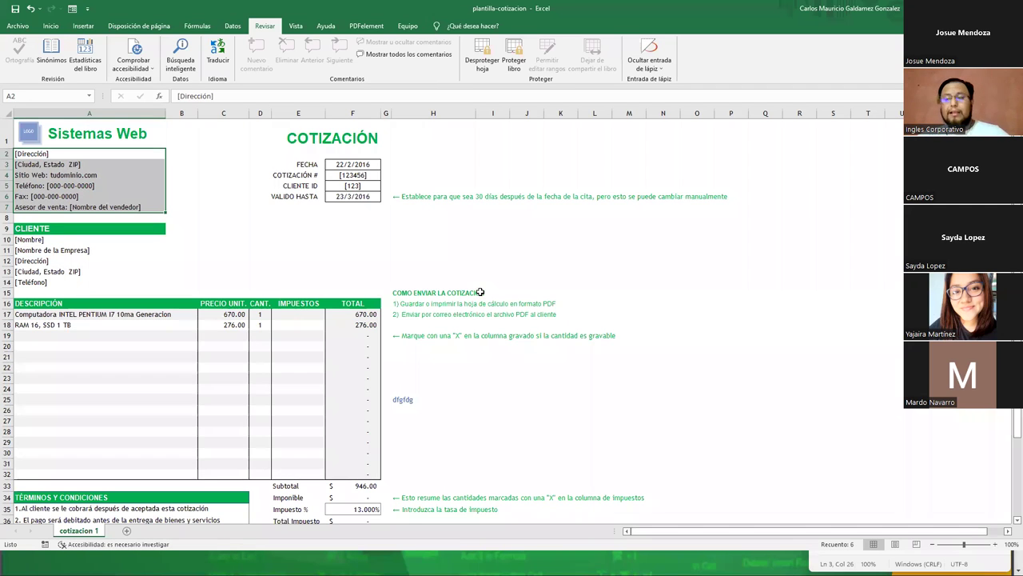
left_click_drag(82, 314, 299, 481)
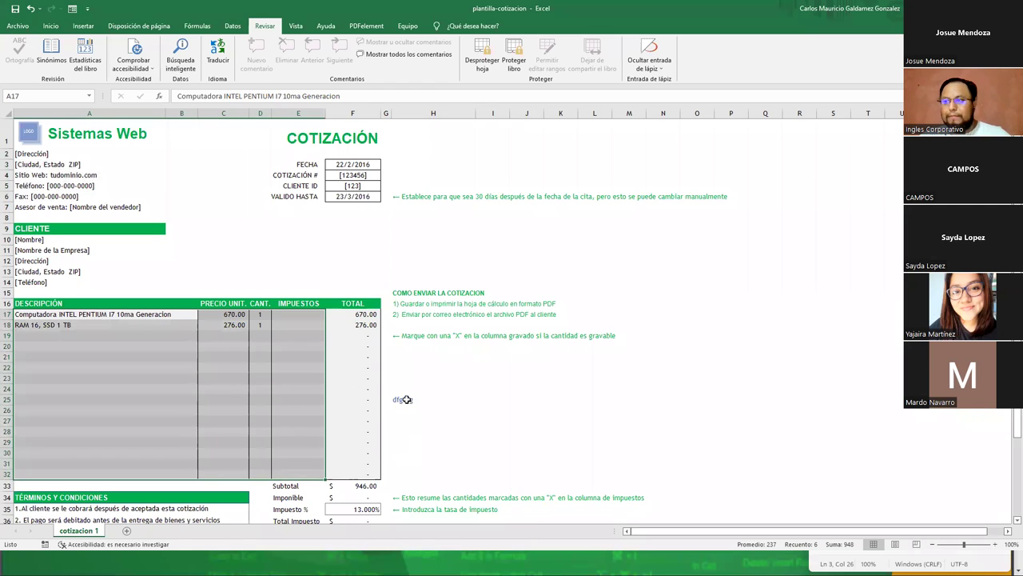
left_click(120, 372)
left_click(110, 324)
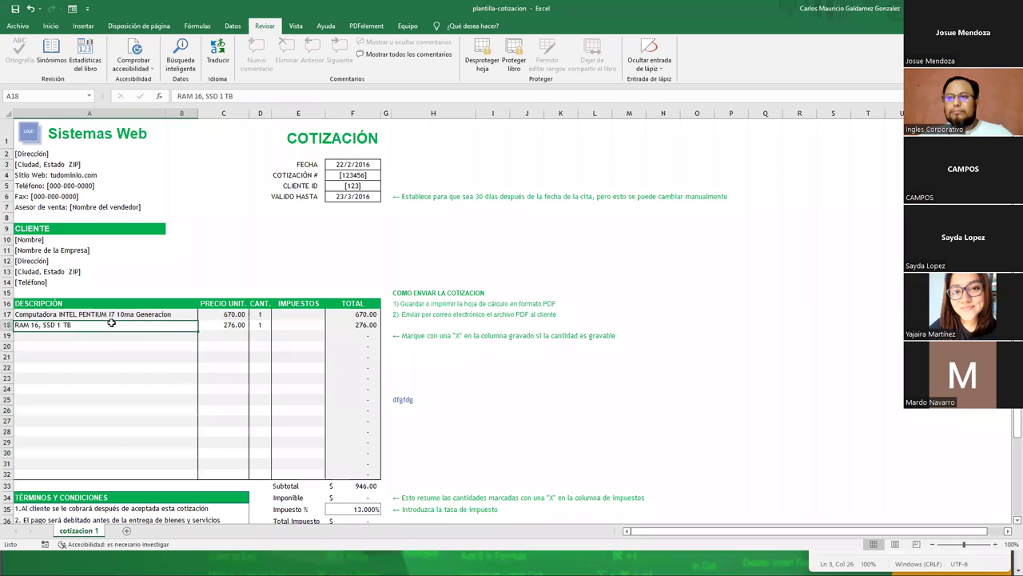
left_click(36, 250)
Step: Enter the client's name in A10 and the company name in A11
left_click(36, 239)
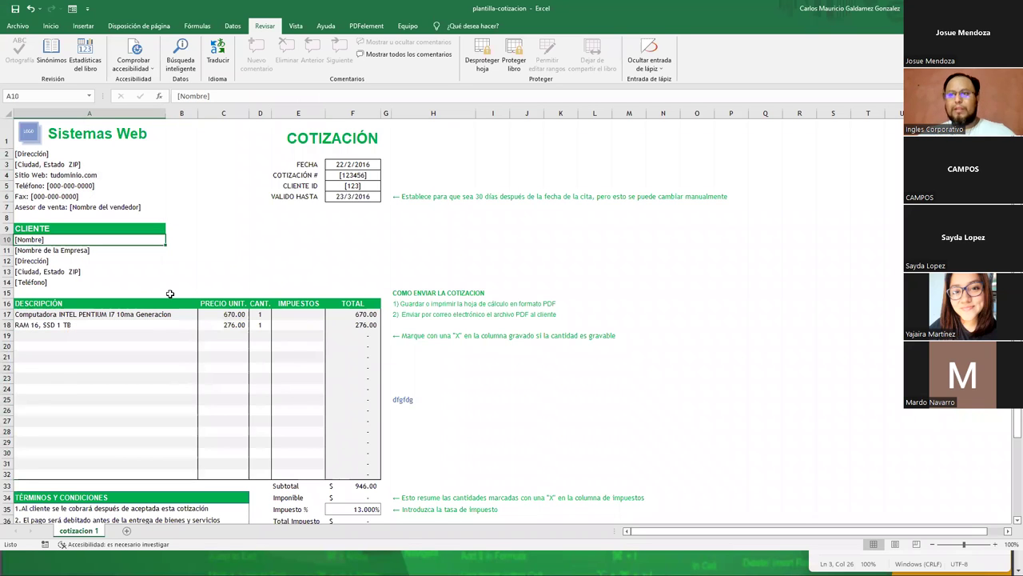
type("Juan Perez")
key("Return")
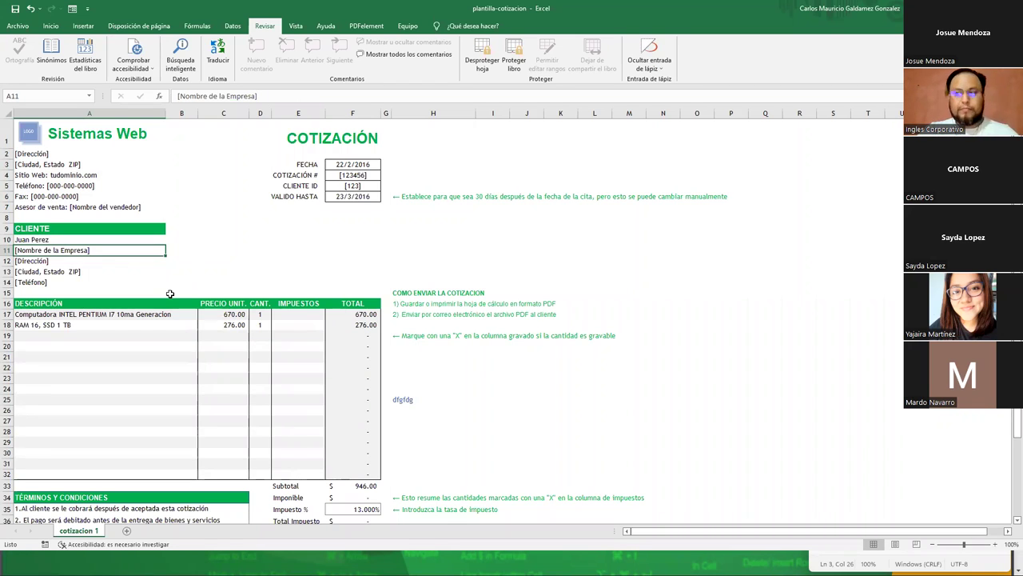
type("S")
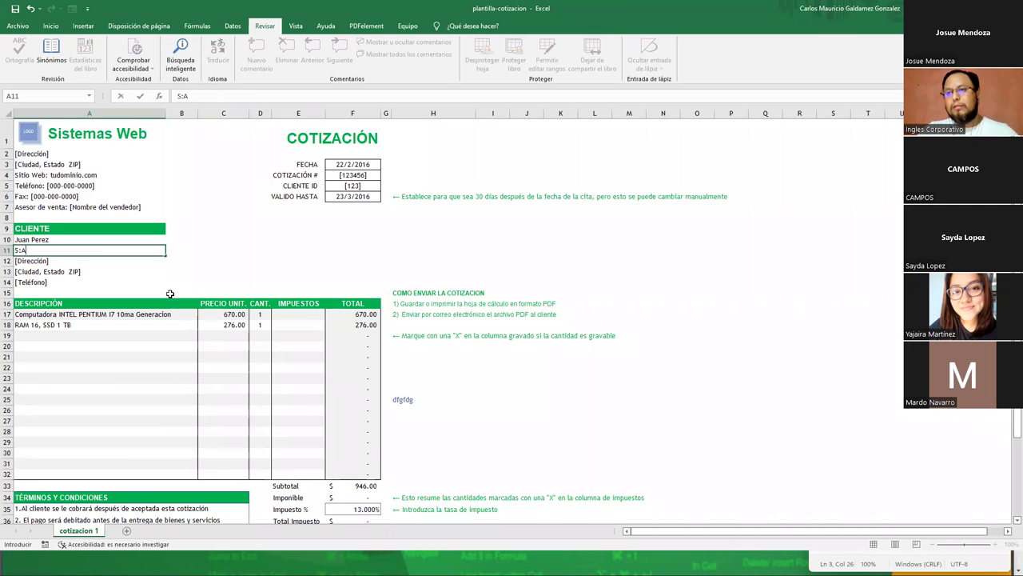
key("BackSpace")
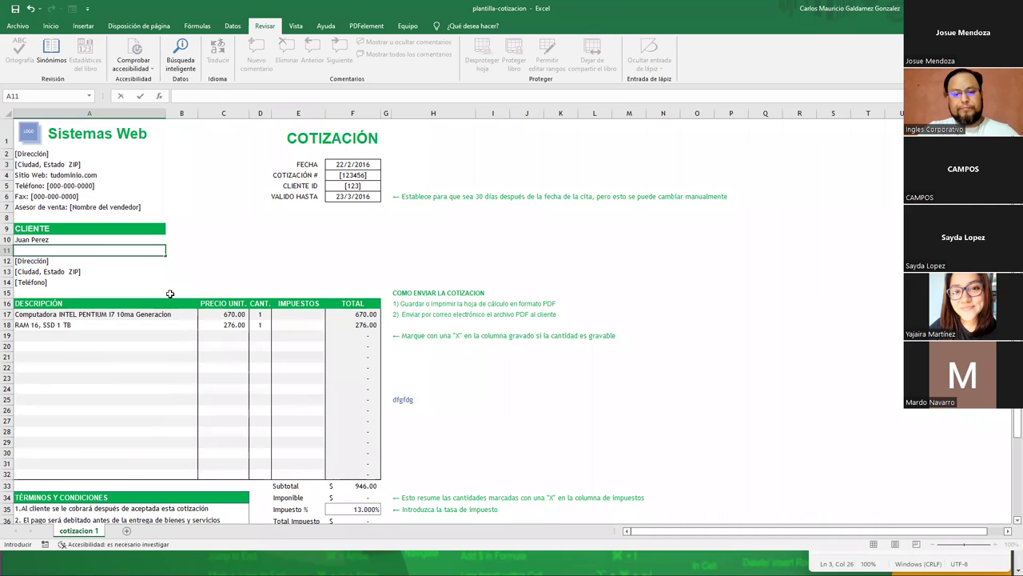
type("Ciber ")
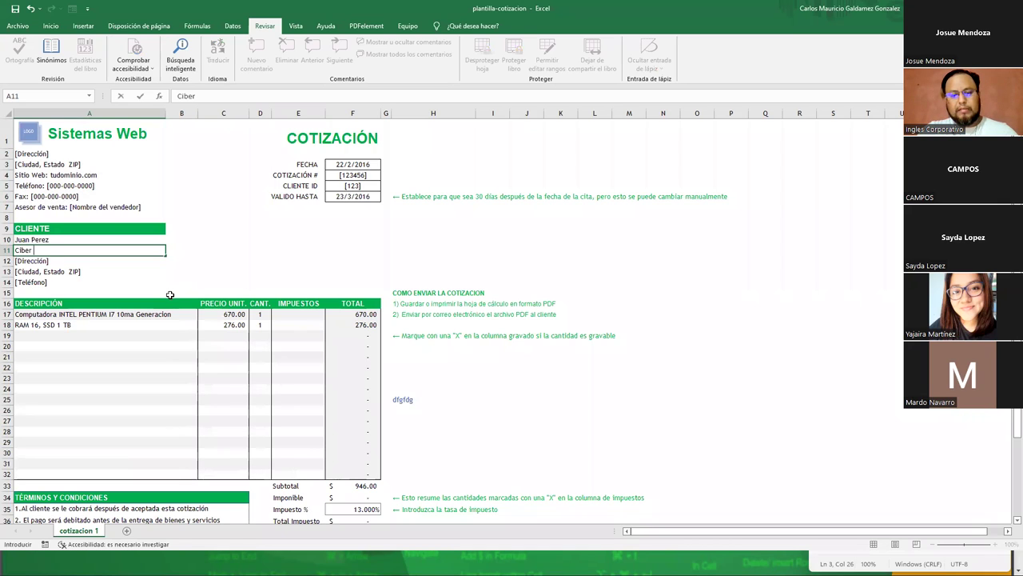
type("TerraNova ")
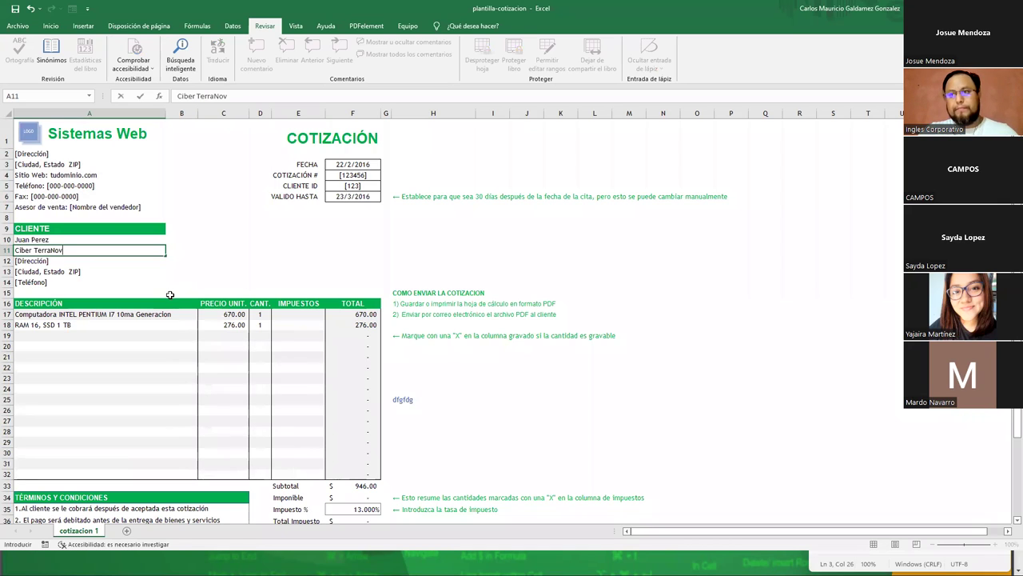
type("S.A. de C.V.")
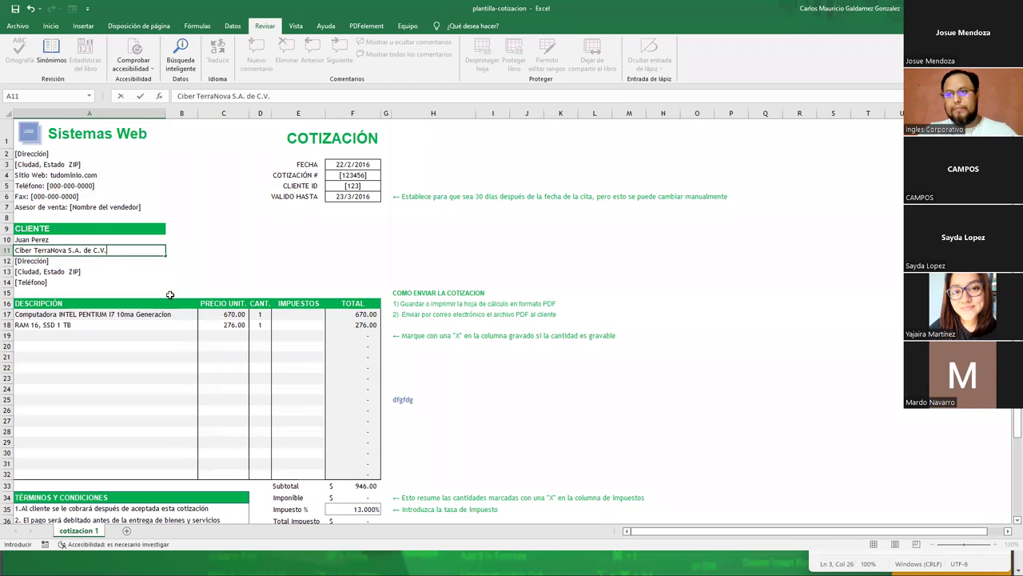
key("Return")
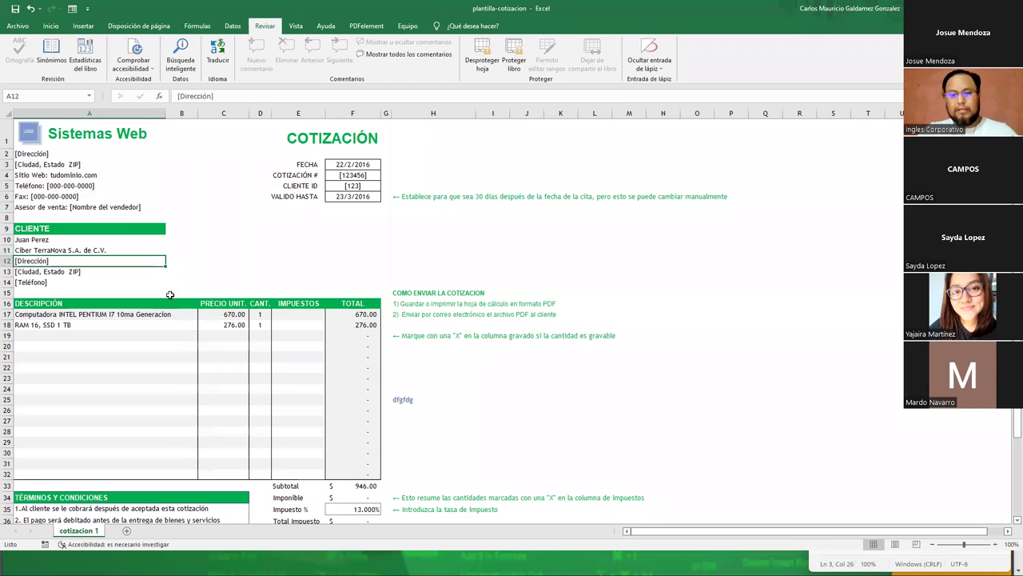
Step: Fill in the client's street address, city with postal code, and phone number below
type("Verapaz, V")
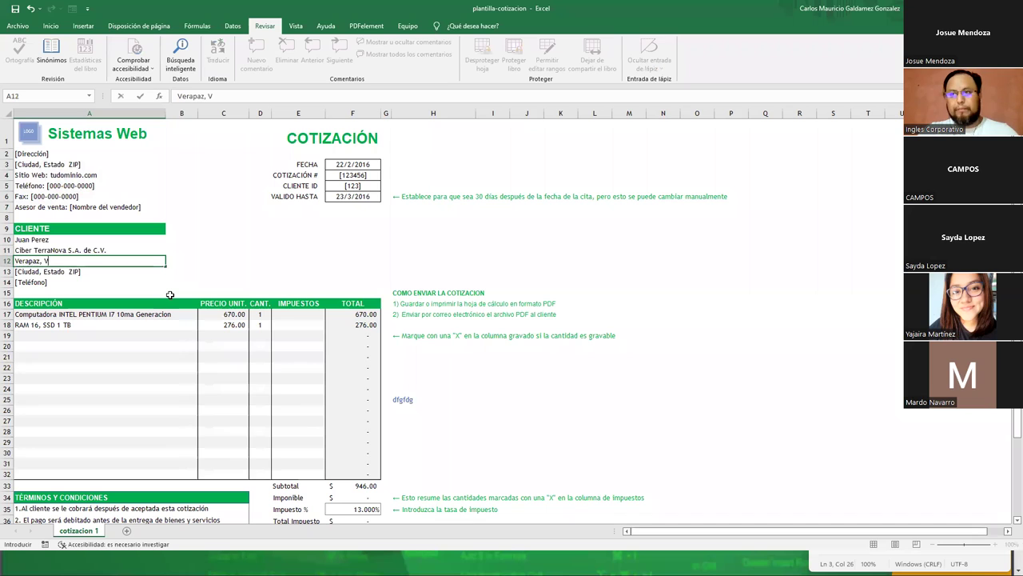
key("BackSpace")
key("BackSpace")
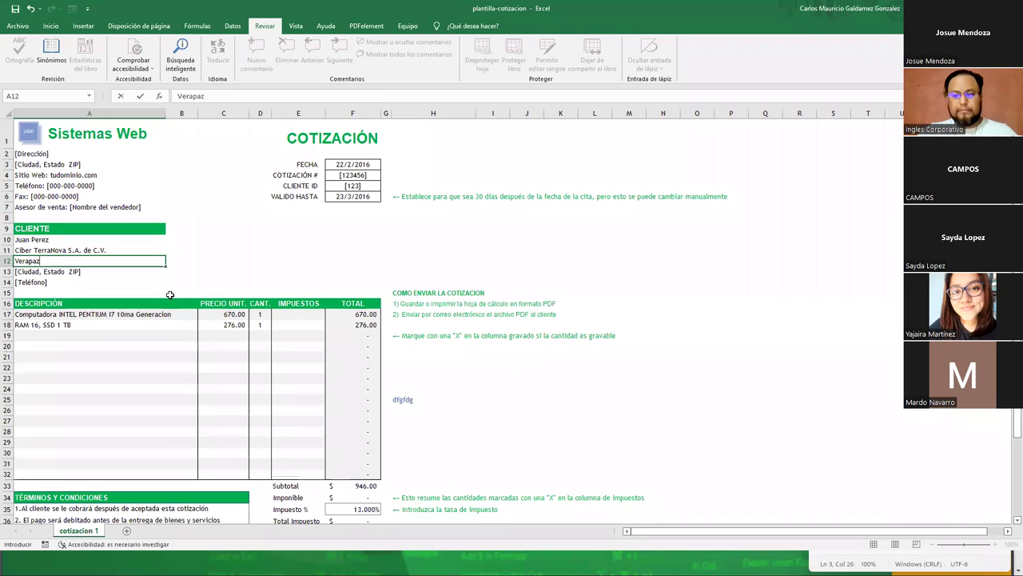
key("Return")
type("San Vicente,")
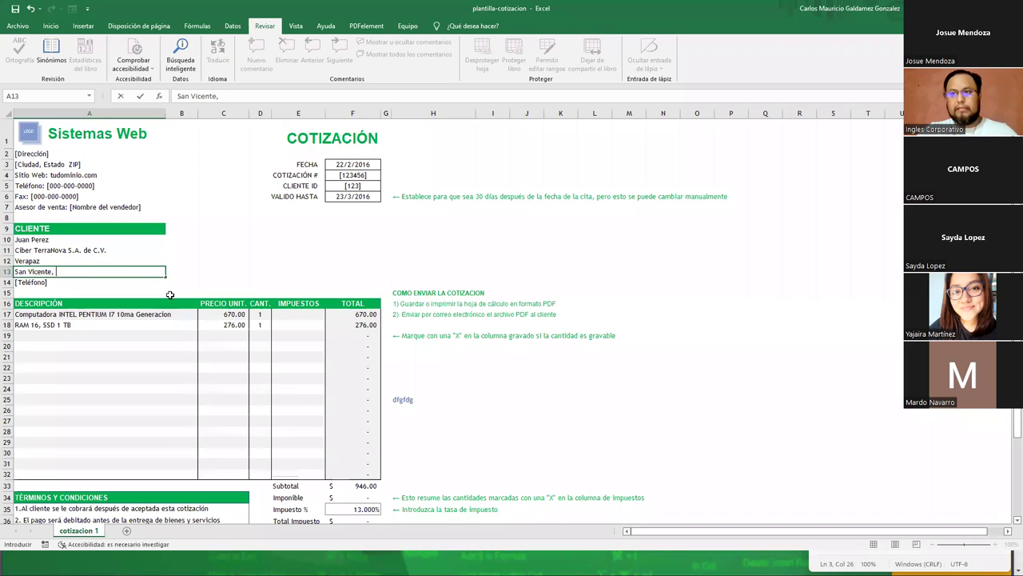
type(" 503")
key("Return")
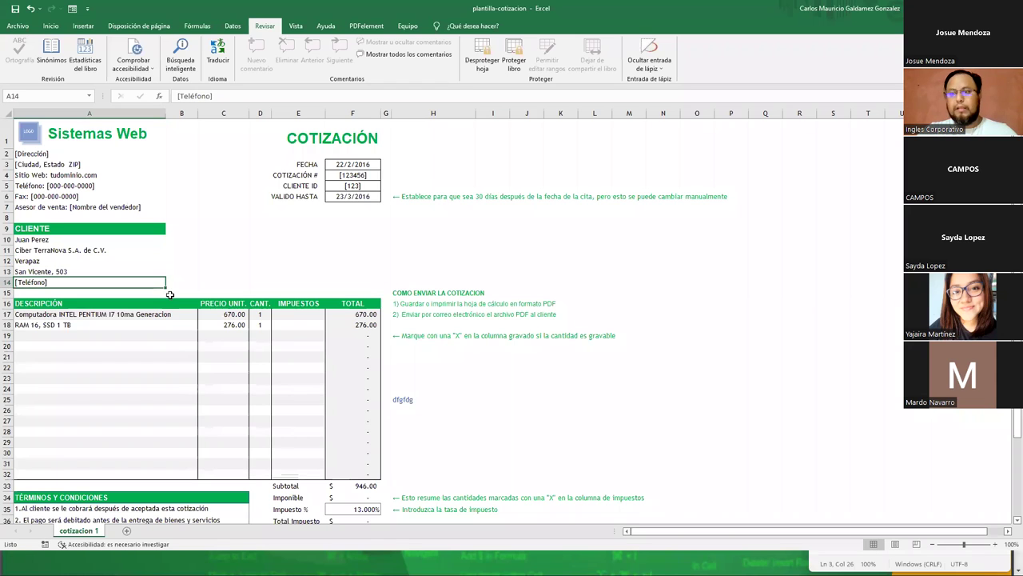
type("77889909")
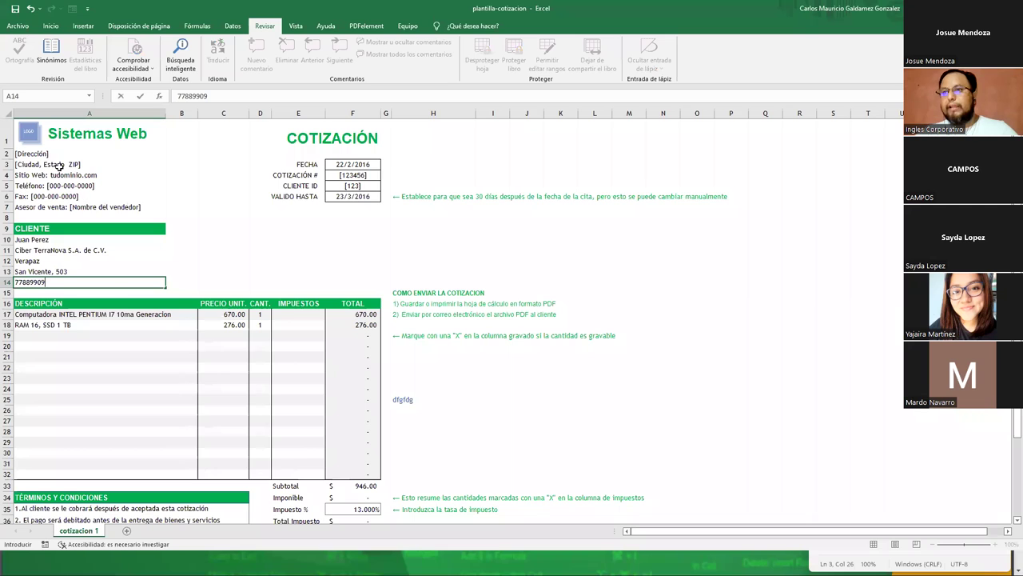
left_click_drag(48, 152, 72, 207)
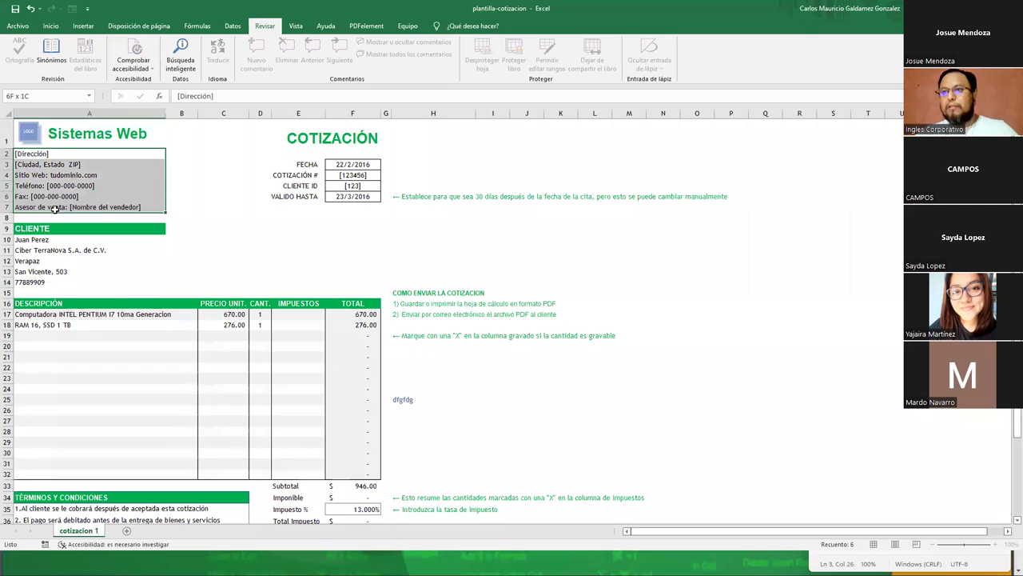
left_click(103, 137)
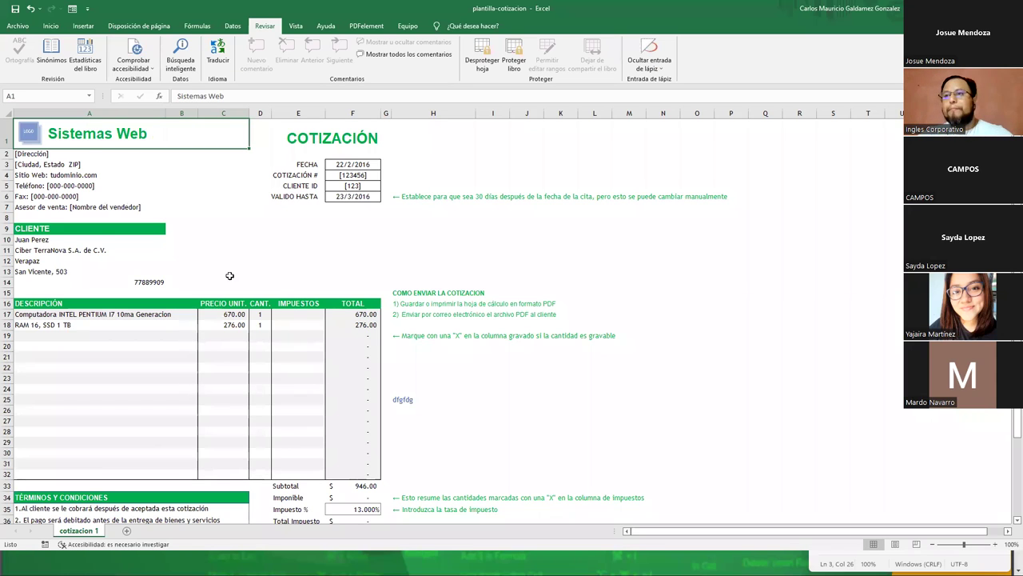
Step: Unprotect the cotizacion 1 sheet by entering its password
left_click_drag(61, 240, 80, 281)
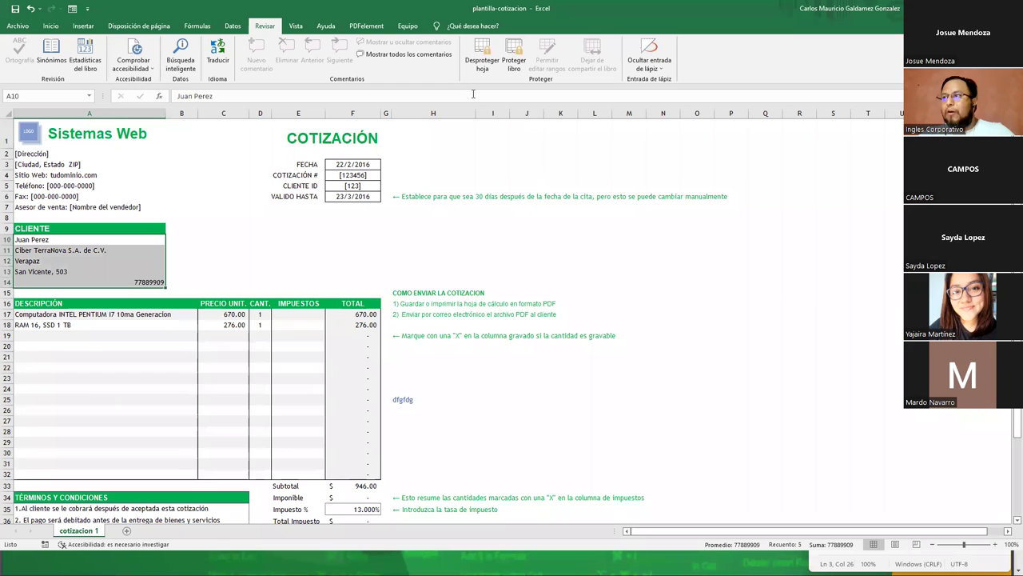
left_click(482, 60)
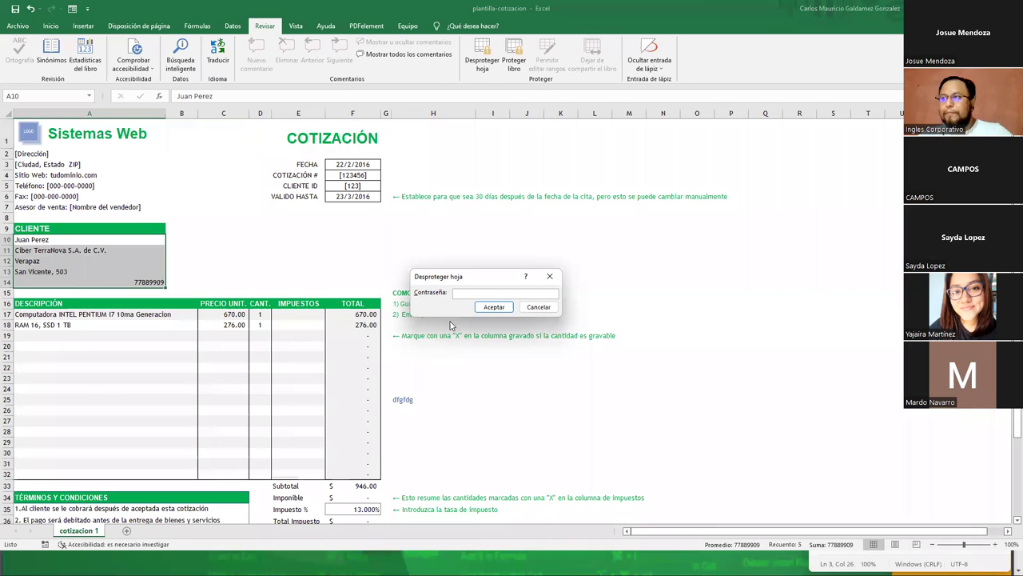
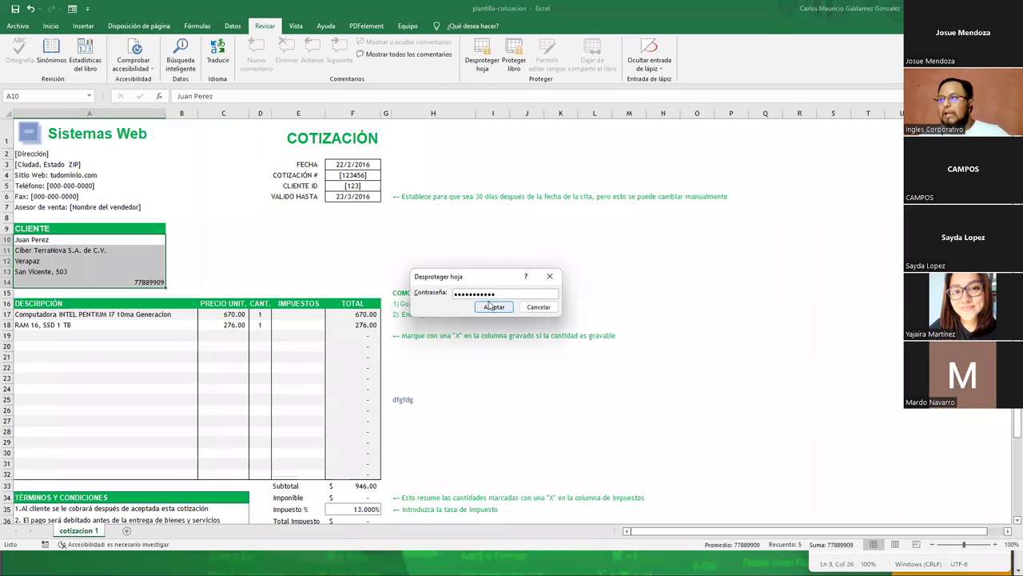
left_click(494, 307)
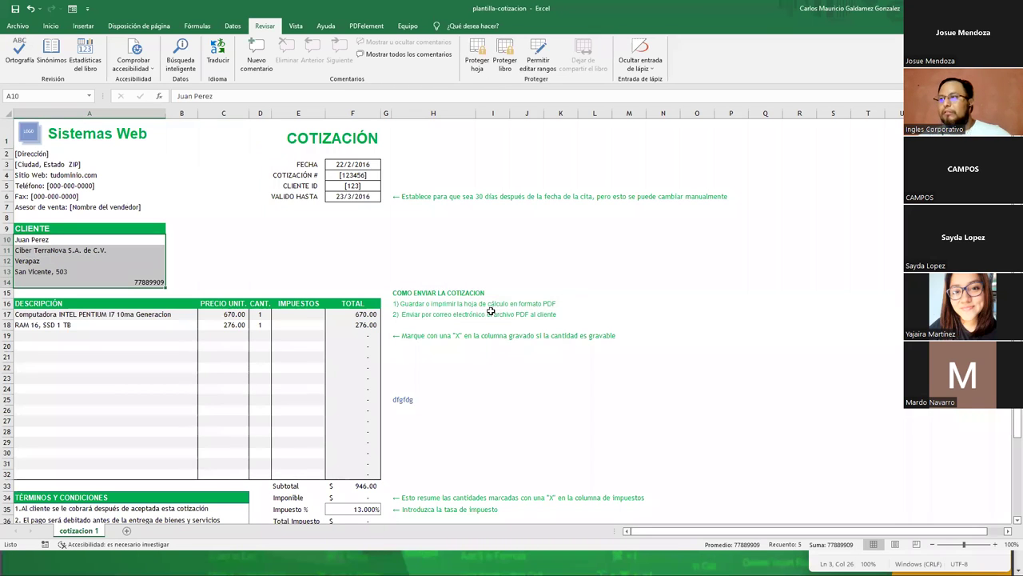
Step: Delete the Rango1 editable range from Permitir editar rangos
left_click(537, 60)
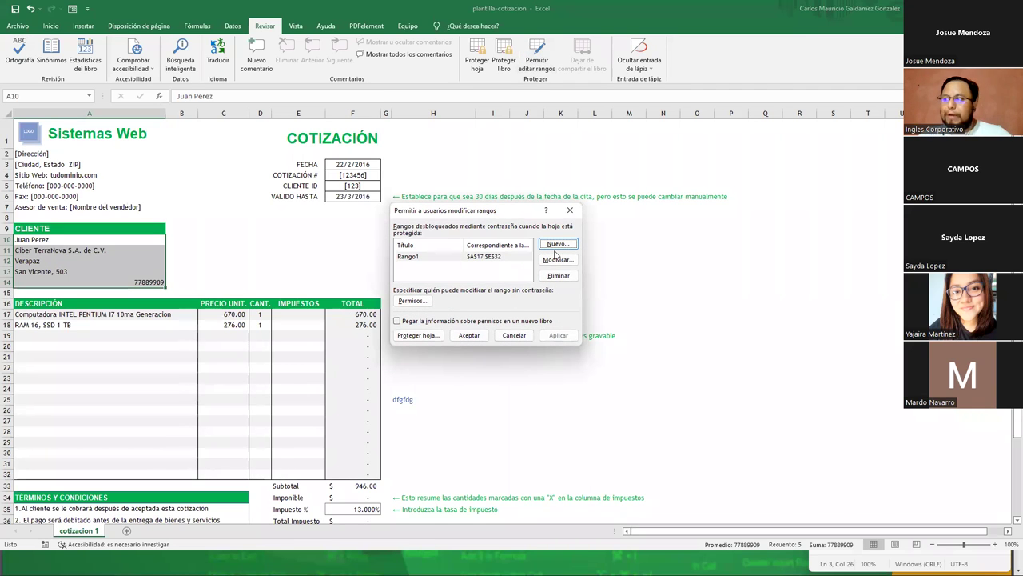
left_click(429, 257)
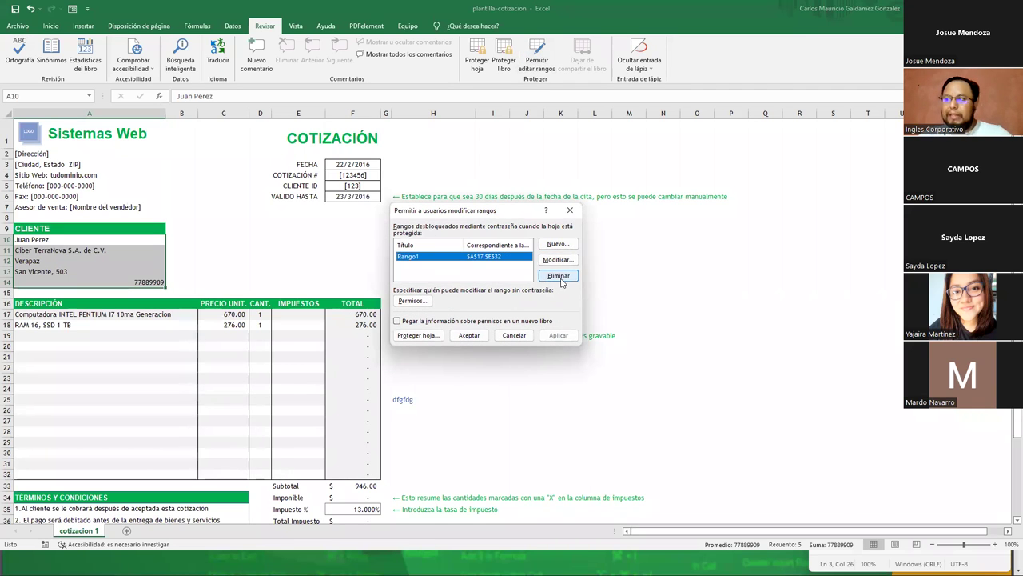
left_click(559, 276)
left_click(477, 339)
mouse_move(766, 504)
left_mouse_down()
mouse_move(526, 168)
mouse_move(450, 389)
mouse_move(432, 372)
left_mouse_up()
Step: Clear the product lines in A17:D20 so the totals show dashes
left_click(401, 370)
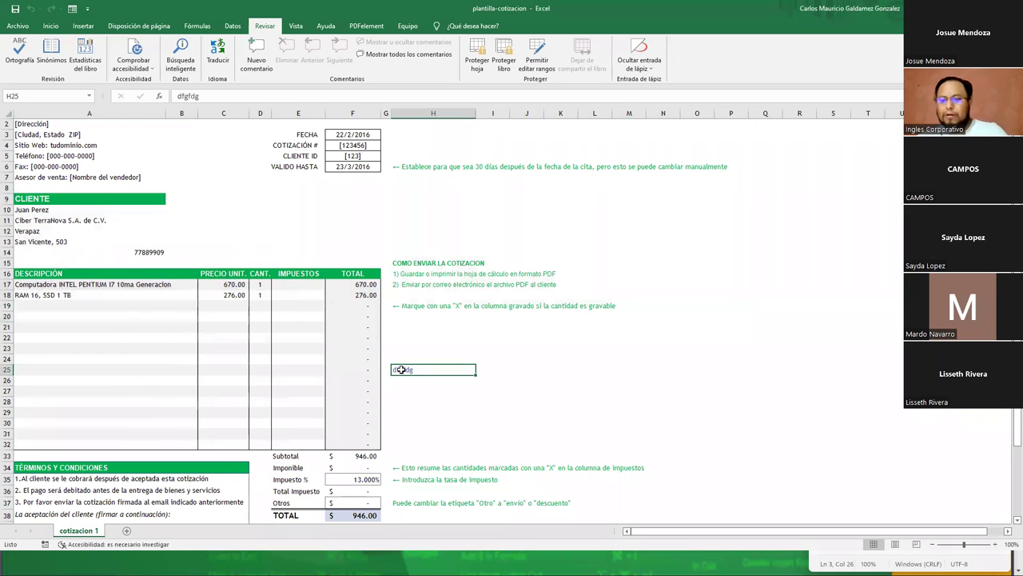
left_click_drag(75, 287, 260, 316)
key("Delete")
left_click_drag(292, 124, 702, 319)
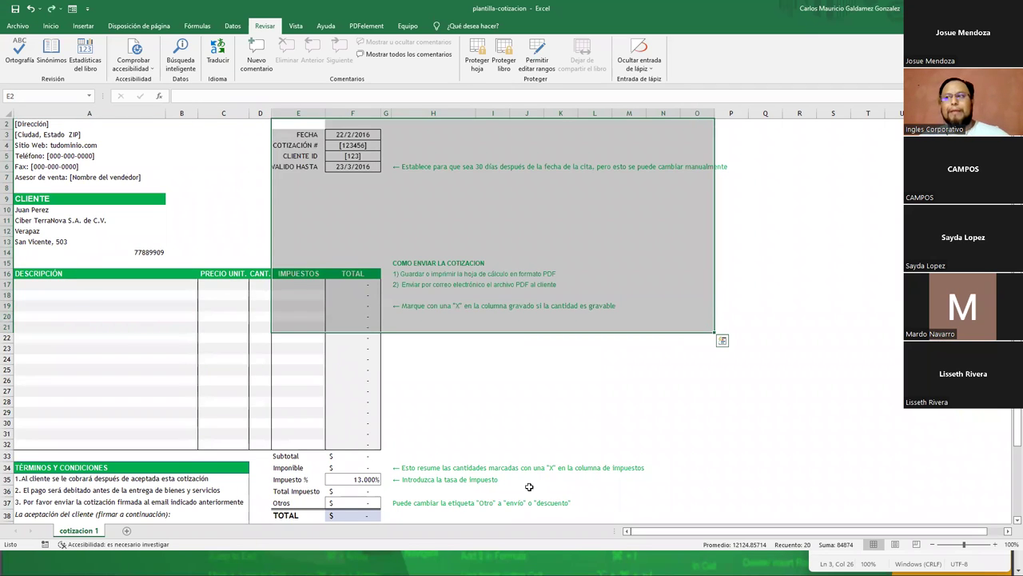
left_click(480, 390)
scroll(468, 385, "up", 1)
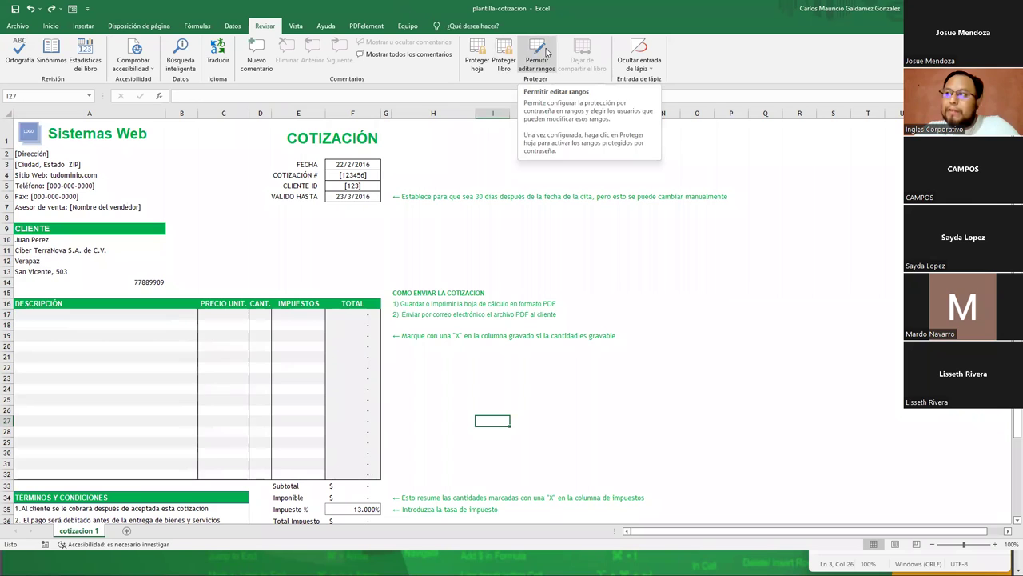
Step: Verify the editable ranges list is empty, then return to the Home tab
left_click(535, 61)
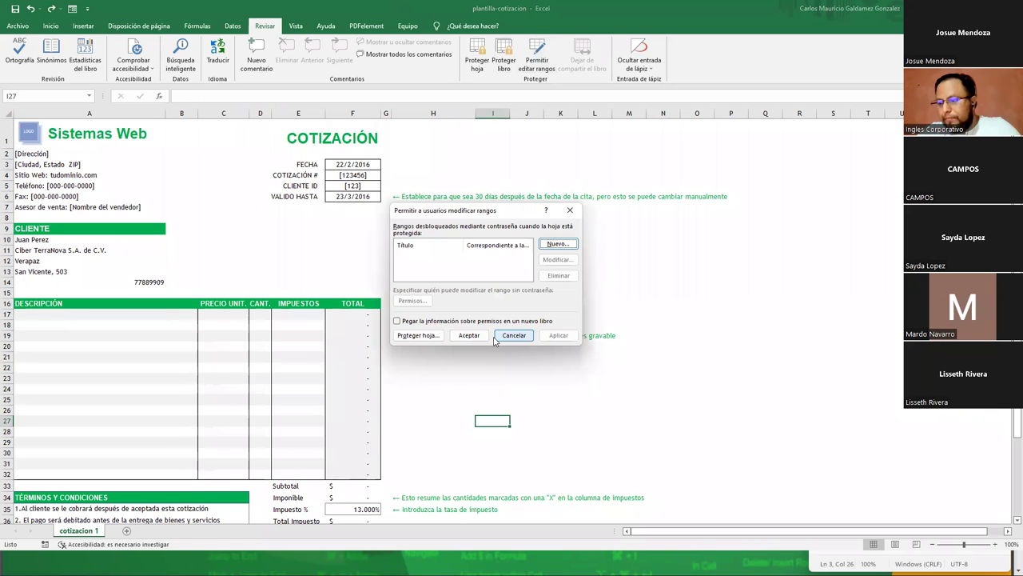
left_click(511, 335)
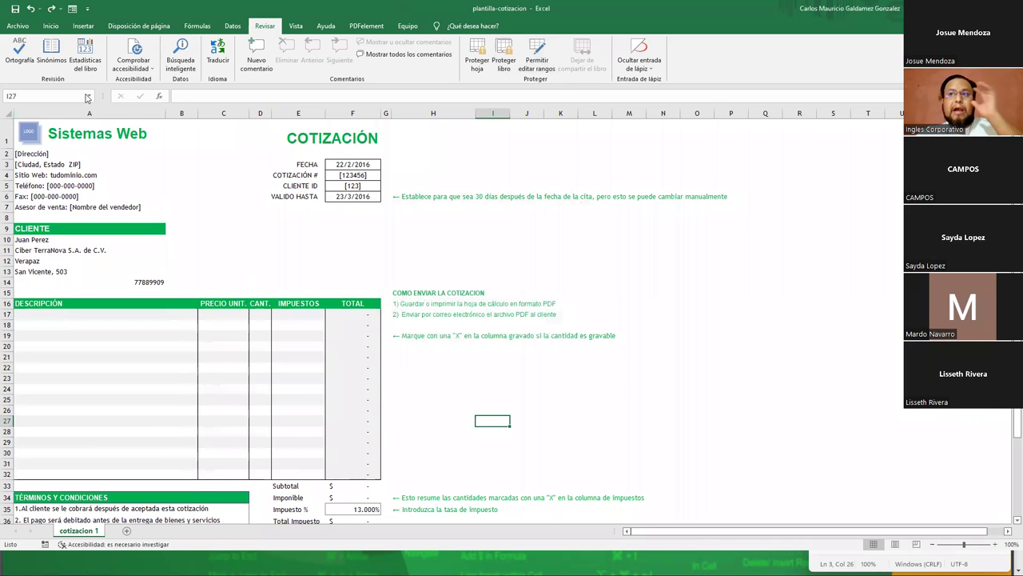
left_click(50, 26)
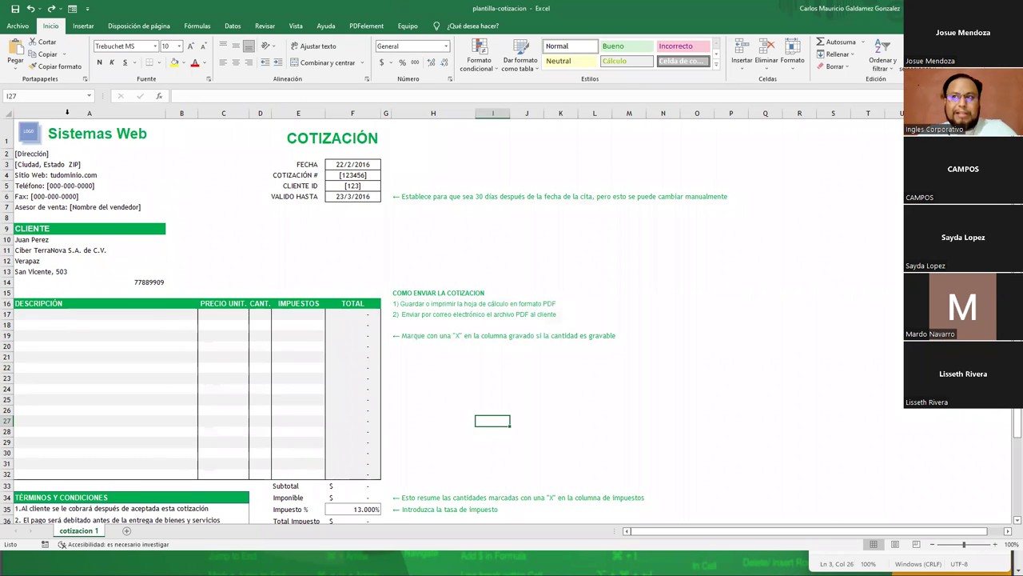
Step: Choose Encrypt with Password under File > Info > Protect Workbook for plantilla-cotizacion
left_click(17, 28)
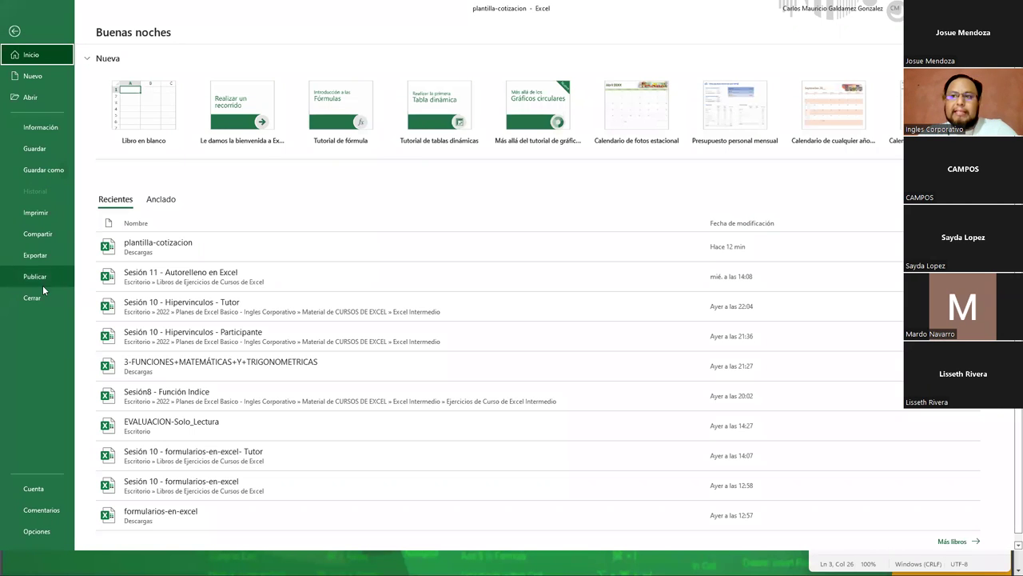
left_click(42, 127)
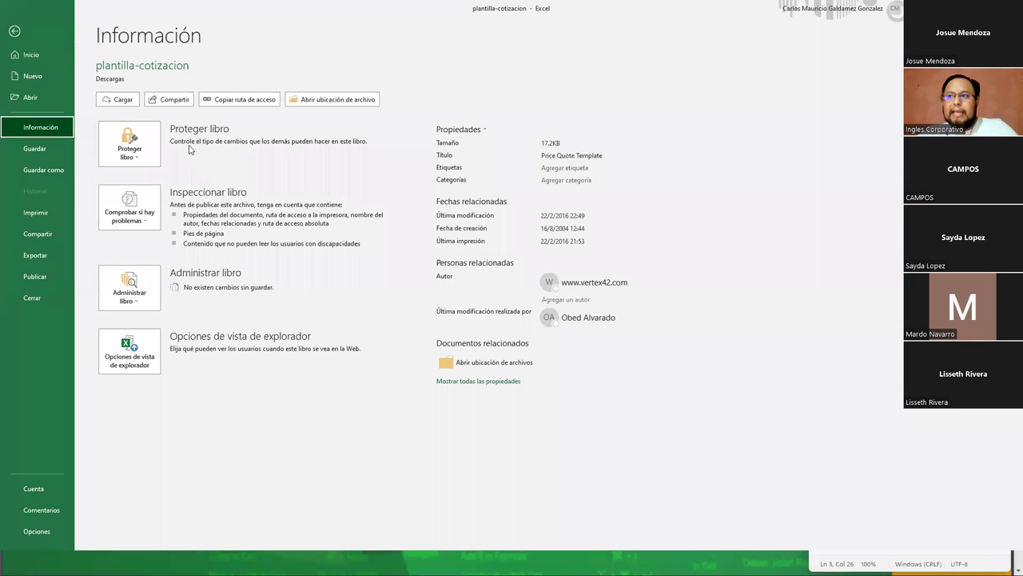
left_click(138, 162)
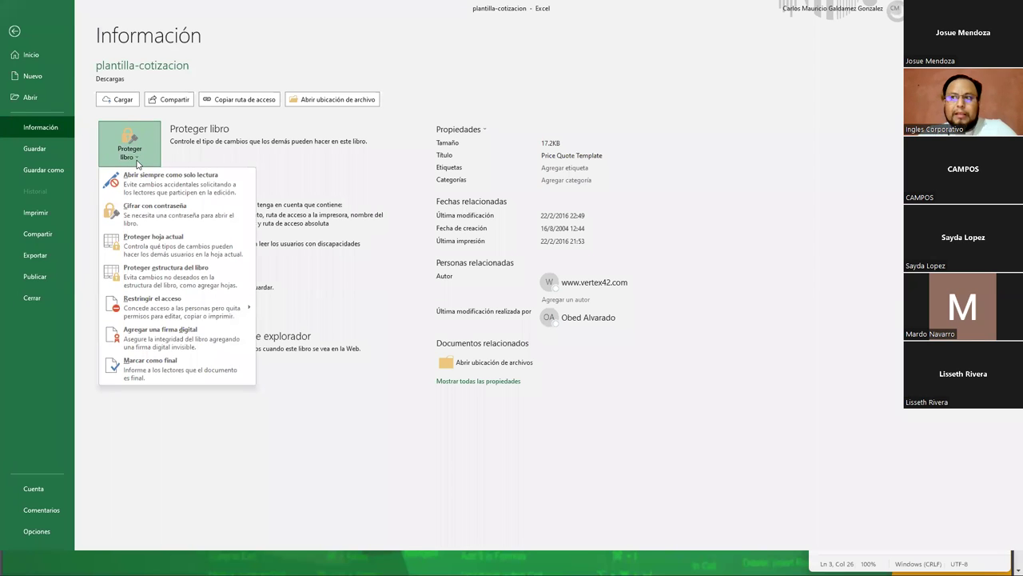
key("Escape")
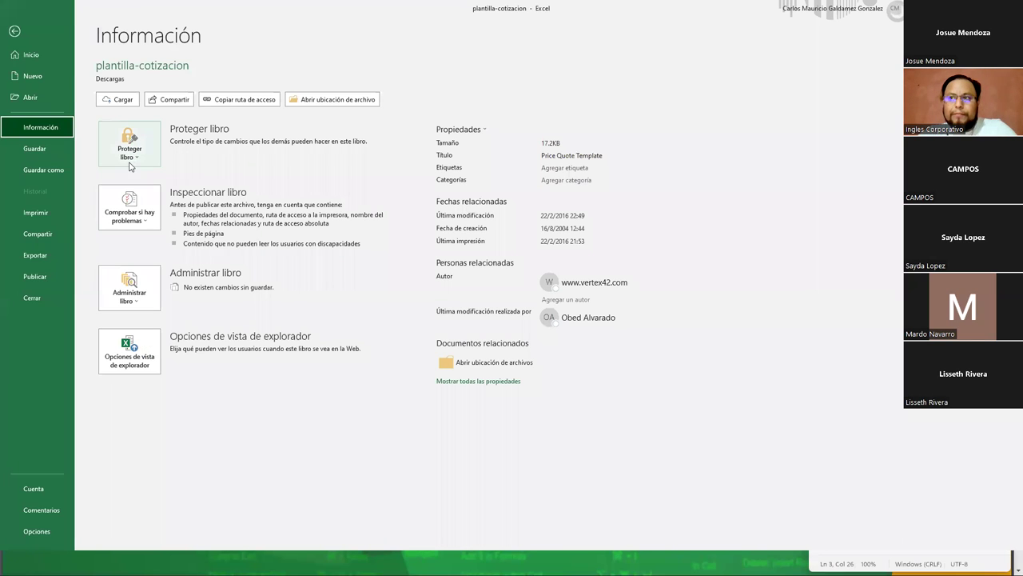
left_click(134, 160)
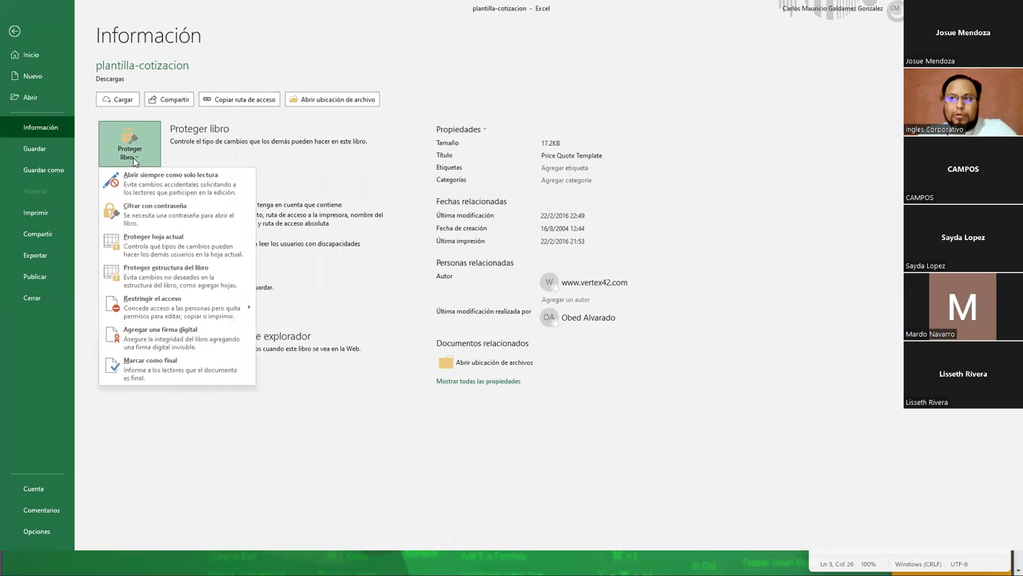
left_click(163, 220)
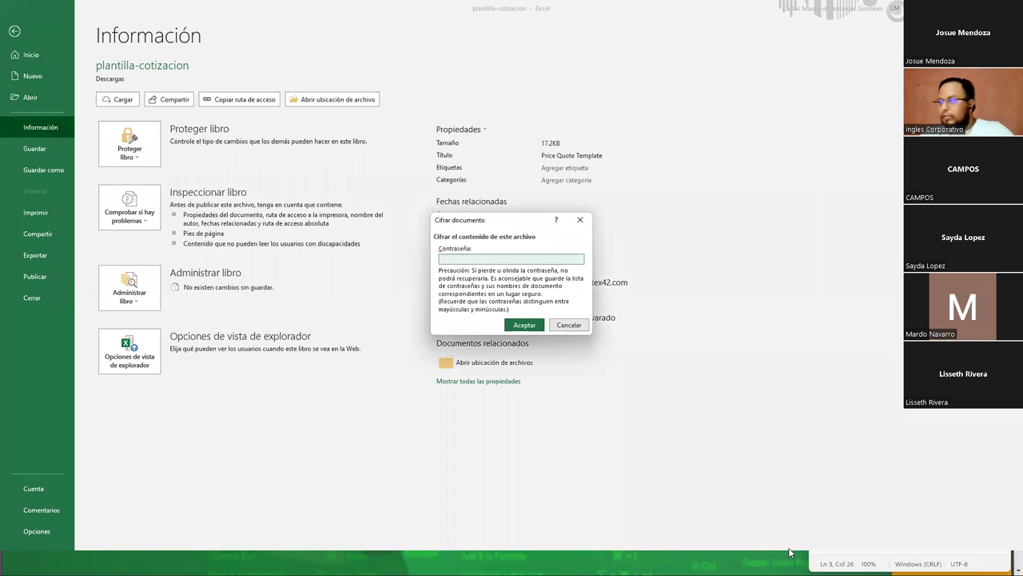
Step: Copy the third saved password from the password notes
left_click(842, 546)
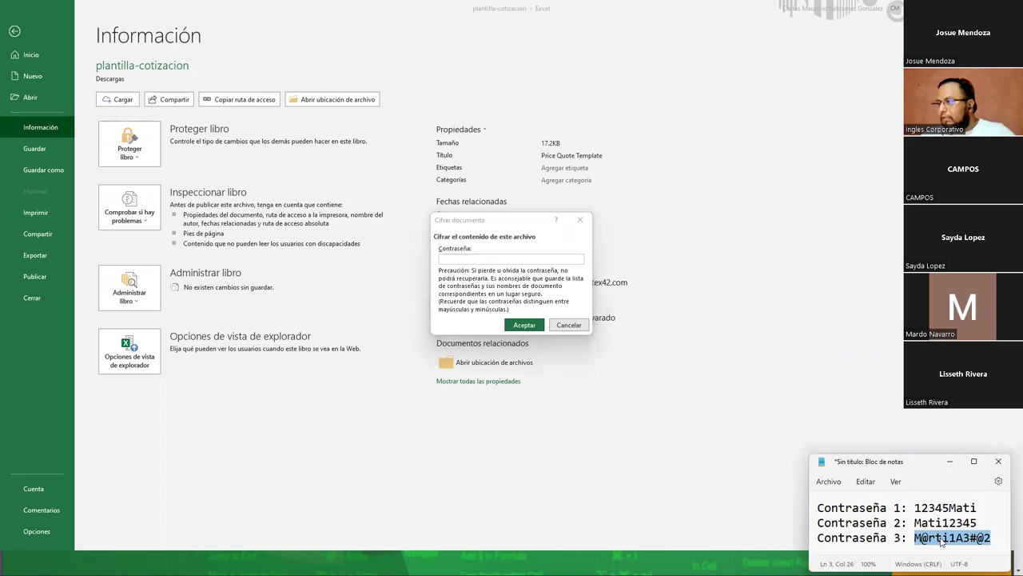
left_click(942, 540)
left_click_drag(916, 537, 995, 538)
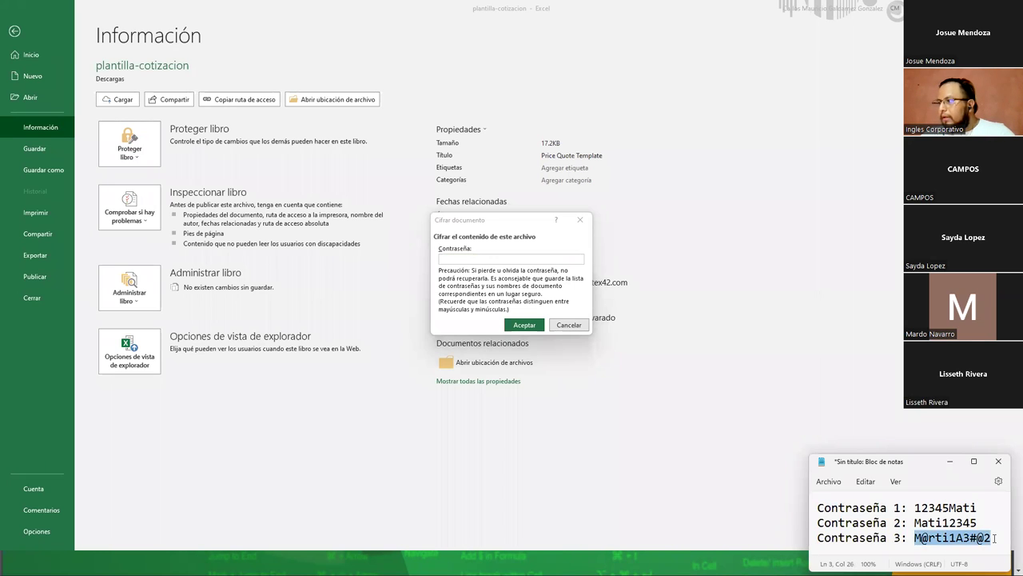
key("ctrl+c")
Step: Encrypt plantilla-cotizacion with that password, confirm it, and leave the file information view
left_click(521, 257)
key("ctrl+v")
left_click(525, 326)
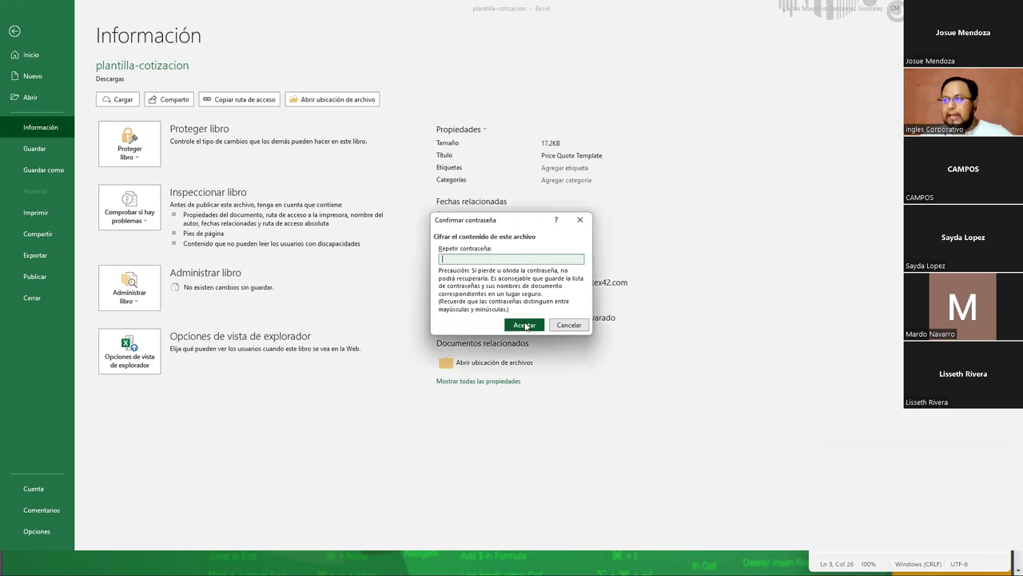
key("ctrl+v")
left_click(525, 326)
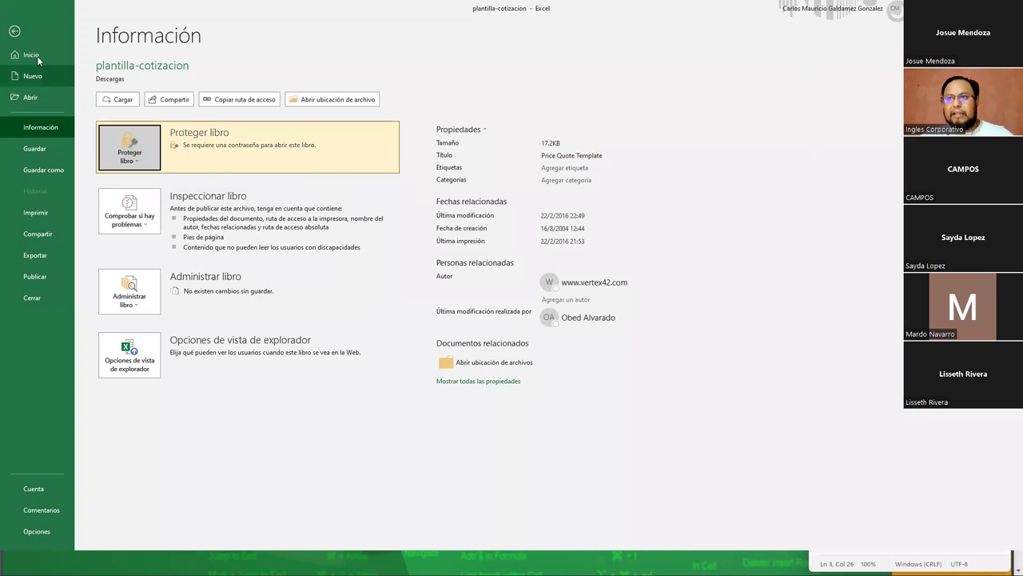
left_click(16, 31)
Step: Close the encrypted plantilla-cotizacion workbook with Ctrl+W and return to Excel's start screen
left_click(442, 290)
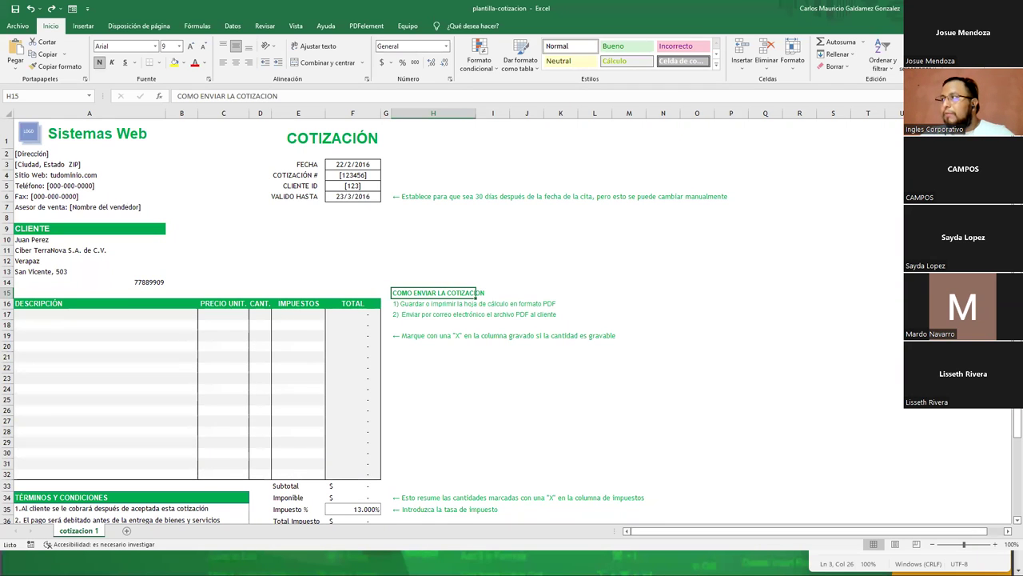
key("ctrl+w")
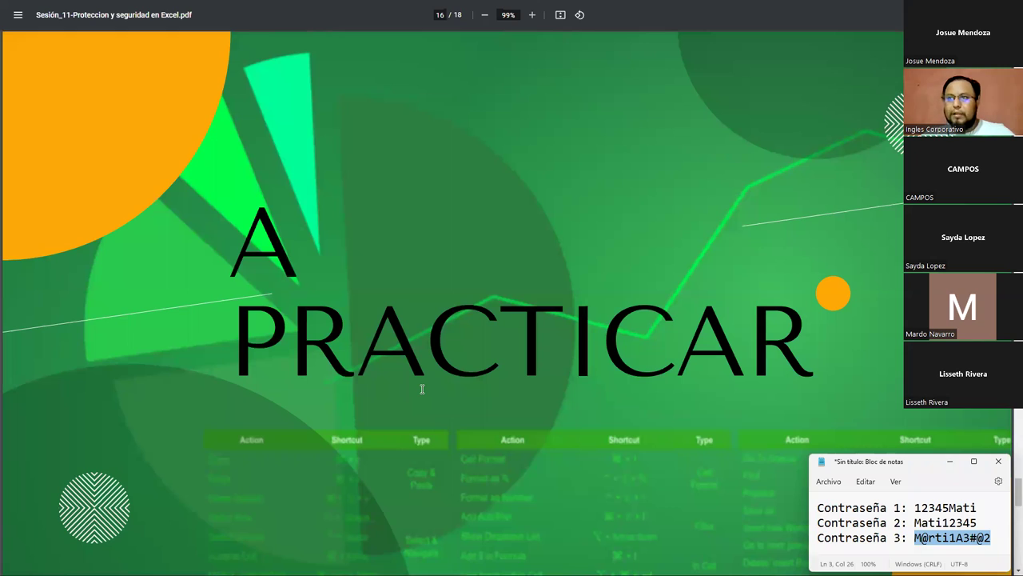
left_click(371, 334)
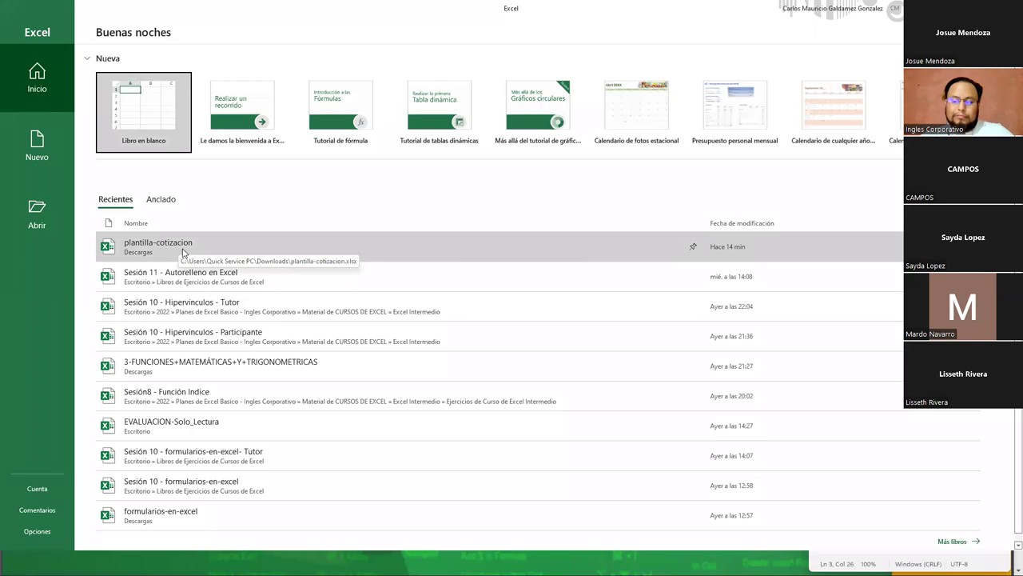
Step: Open plantilla-cotizacion from Recientes and enter its saved password to unlock it
left_click(183, 253)
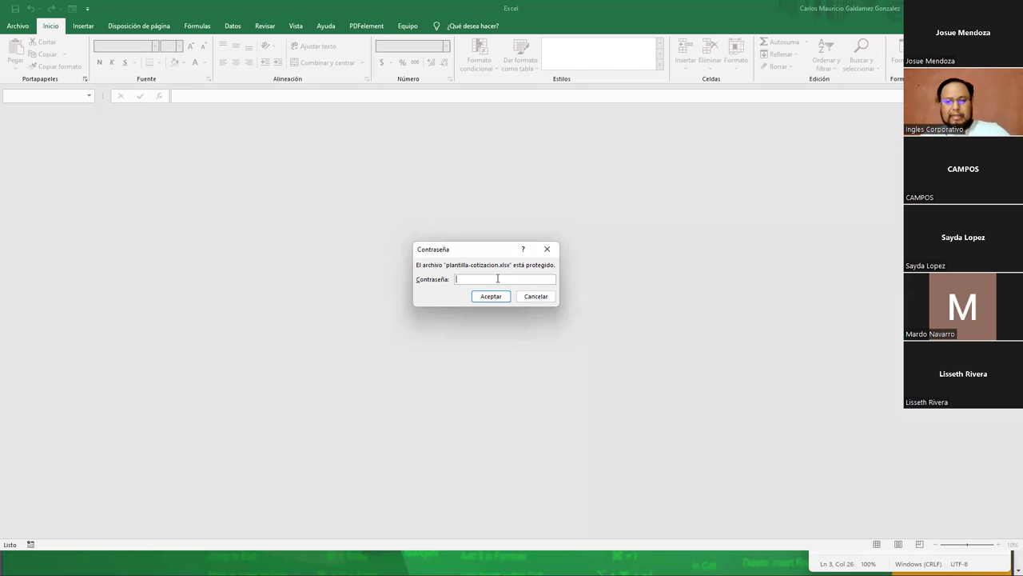
key("ctrl+v")
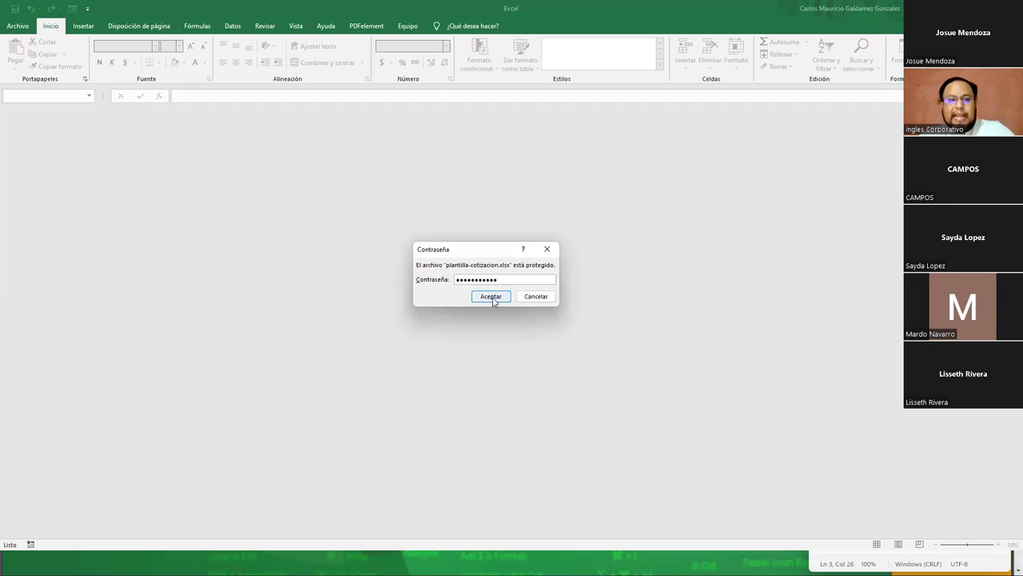
left_click(492, 297)
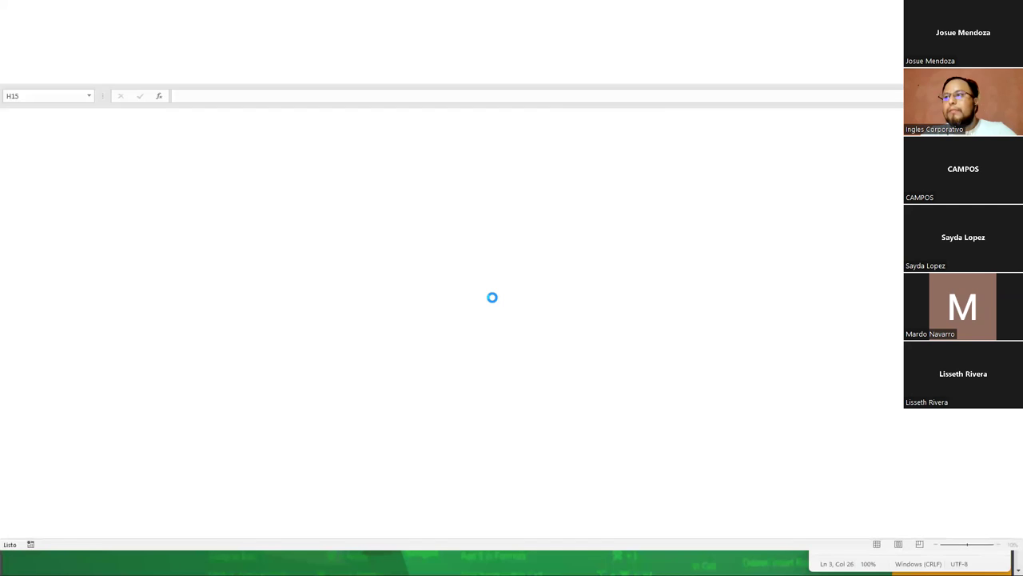
left_click(239, 249)
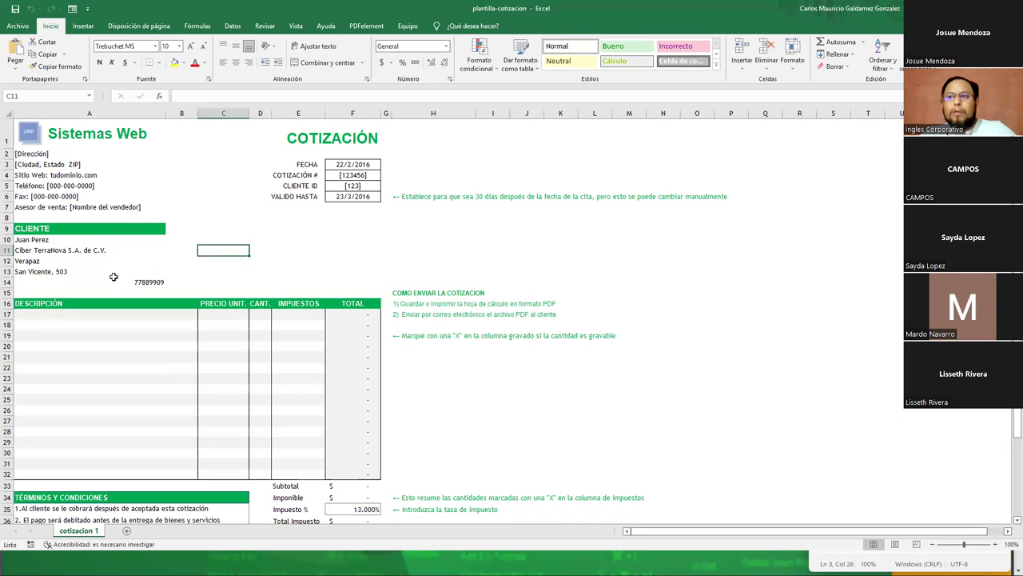
left_click(119, 284)
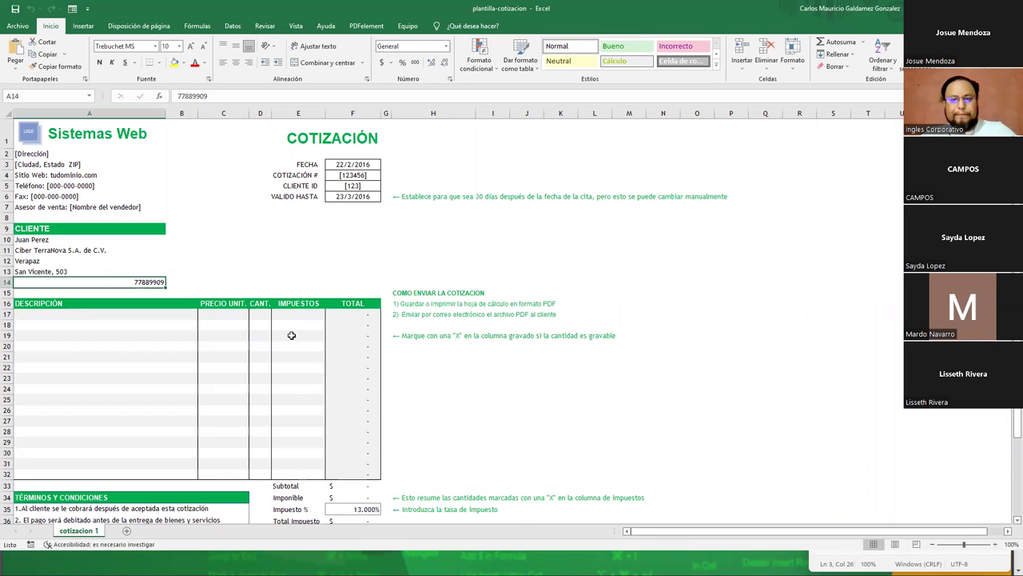
left_click(265, 243)
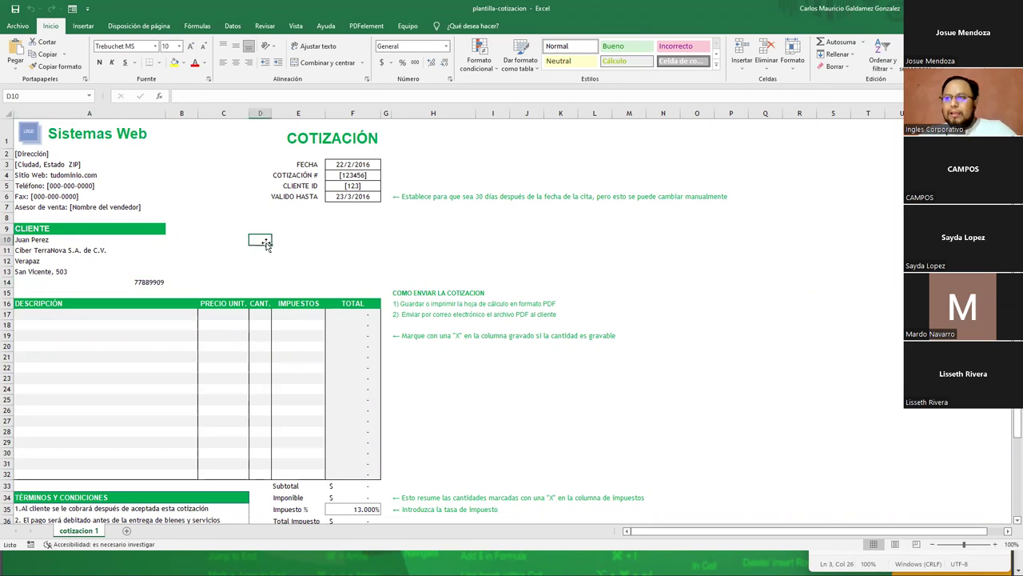
left_click(271, 265)
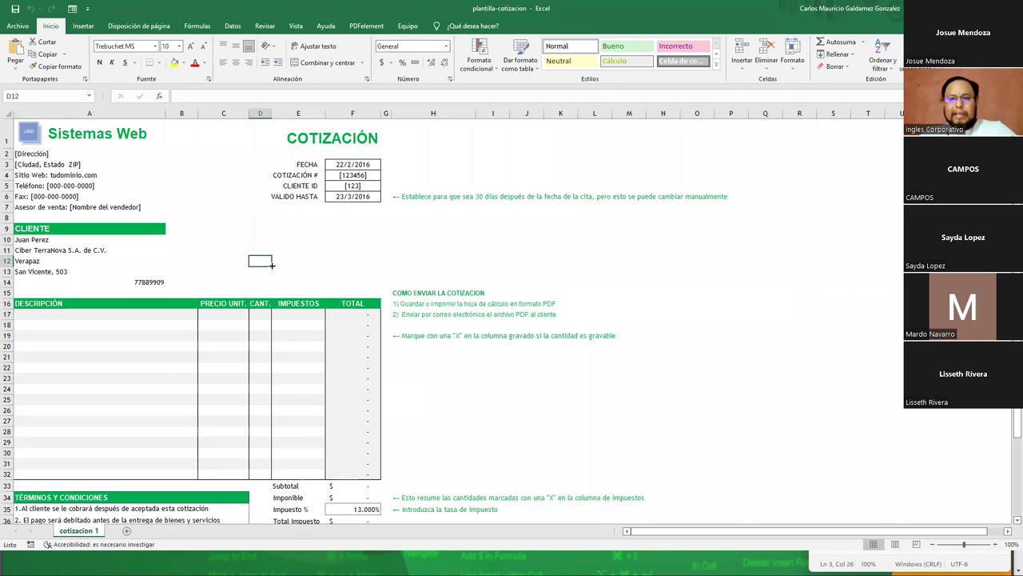
left_click(17, 25)
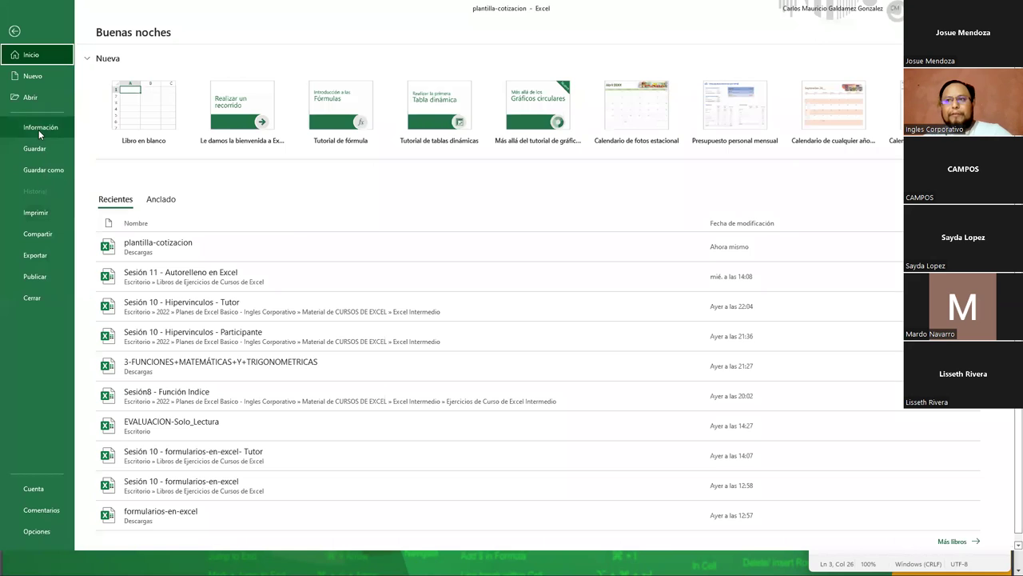
left_click(40, 127)
left_click(131, 156)
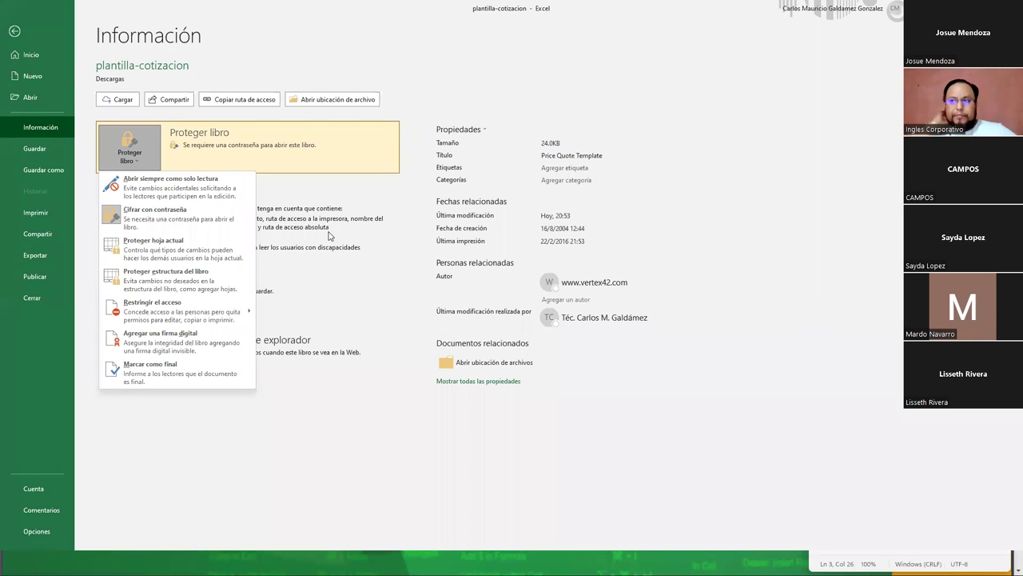
key("Escape")
key("Escape")
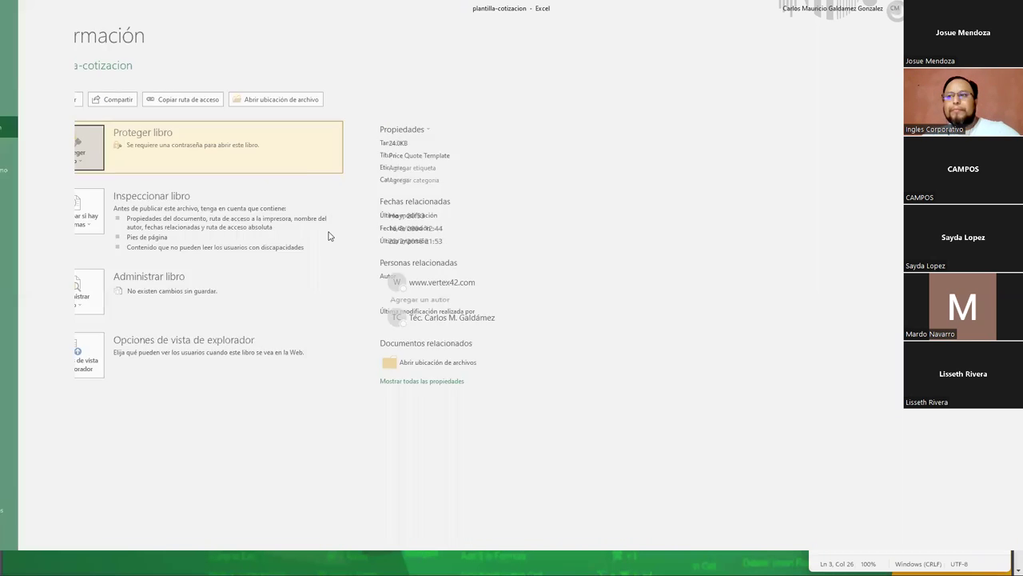
left_click(327, 240)
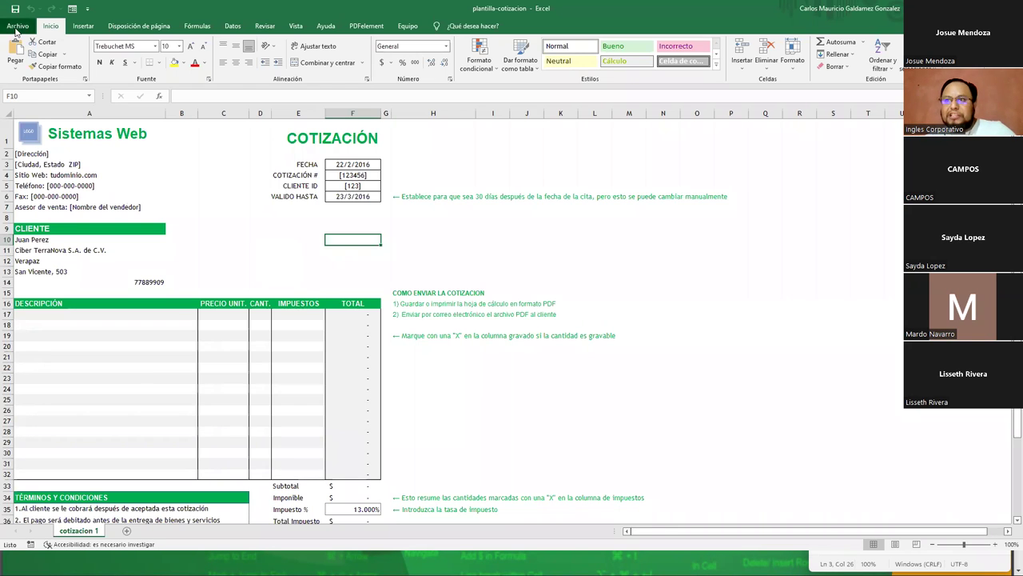
Step: Clear the password under Proteger libro > Cifrar con contraseña, then return to the cotizacion 1 sheet
left_click(16, 27)
left_click(37, 127)
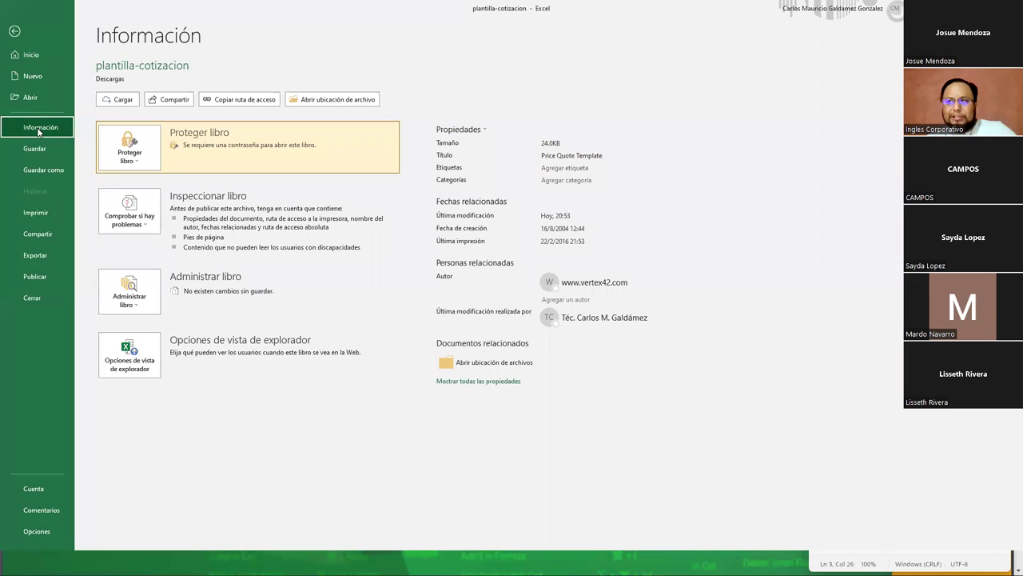
left_click(132, 164)
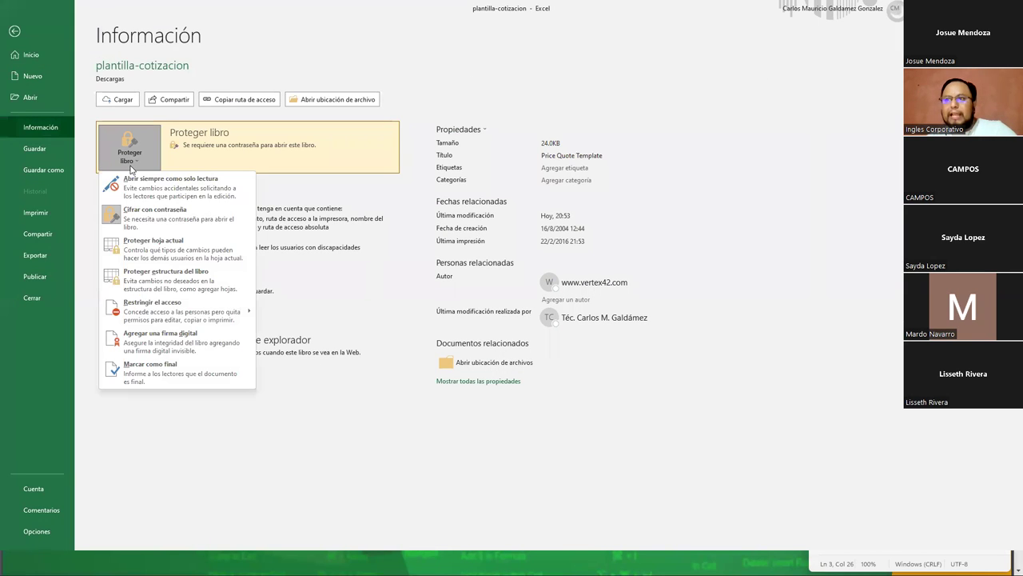
left_click(157, 213)
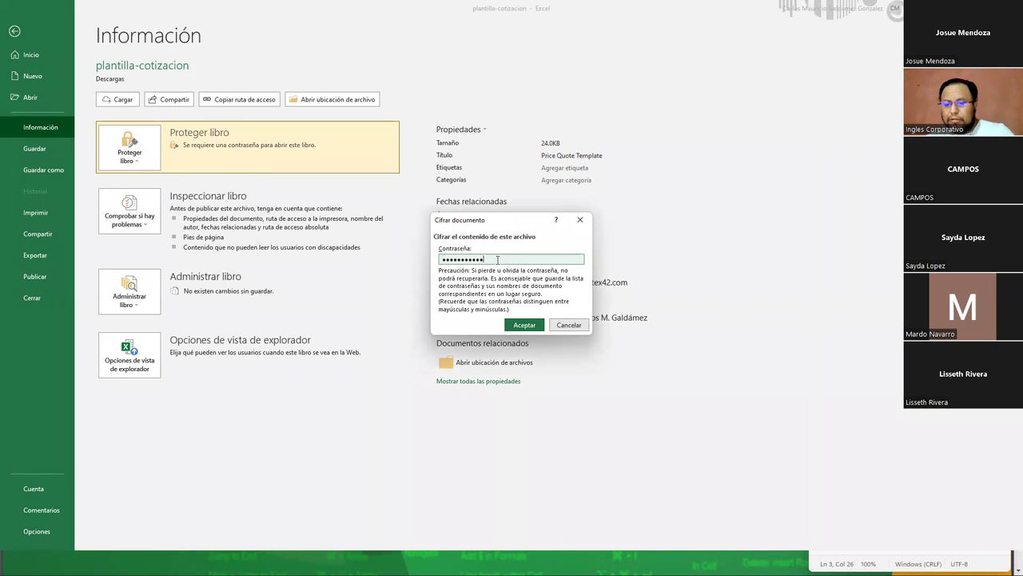
left_click(522, 324)
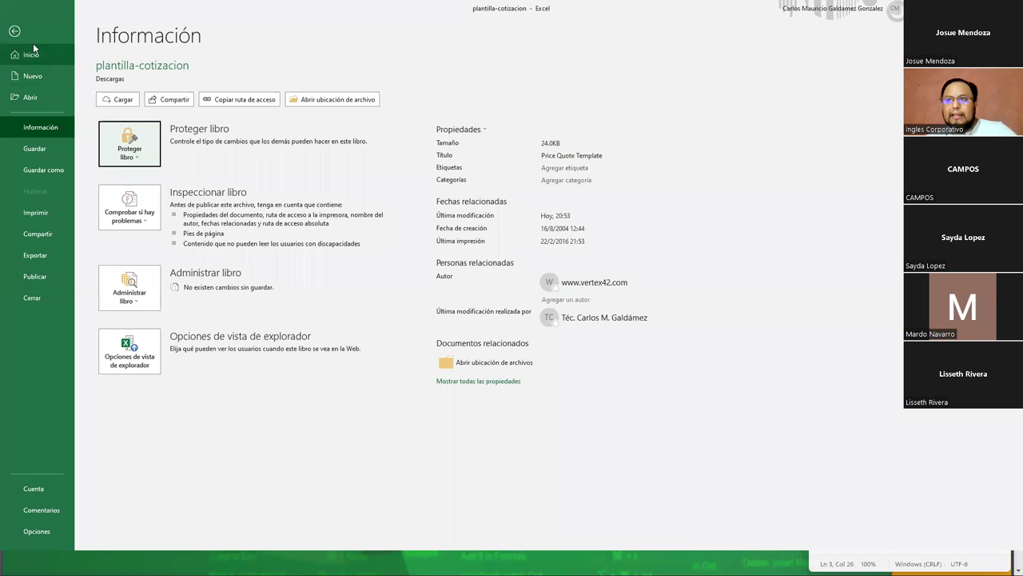
left_click(15, 34)
left_click(280, 259)
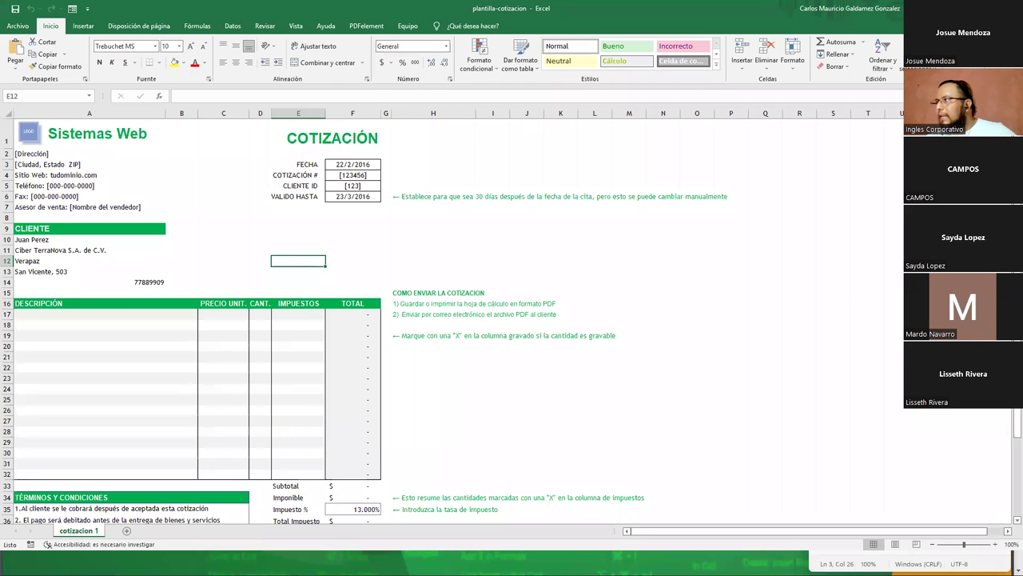
Step: Close the unencrypted workbook and return to Excel's start screen with recent files
key("alt+Tab")
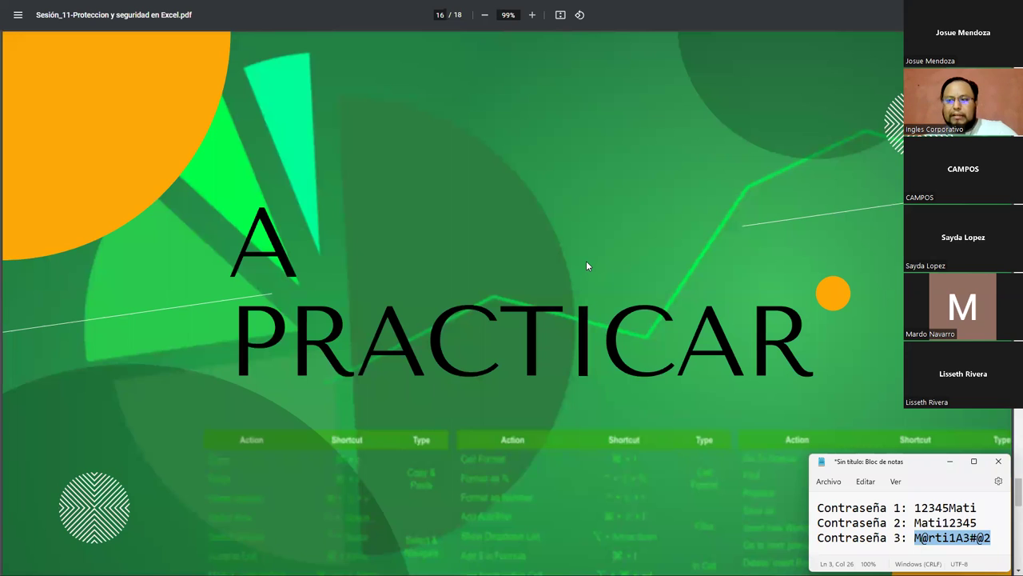
left_click(64, 352)
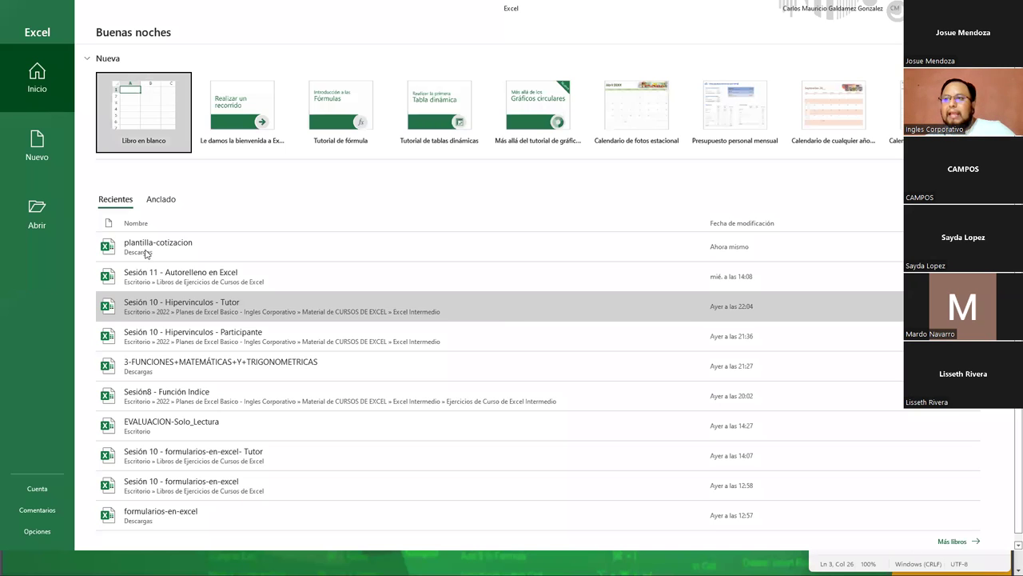
Step: Reopen plantilla-cotizacion from the recent files list
left_click(158, 248)
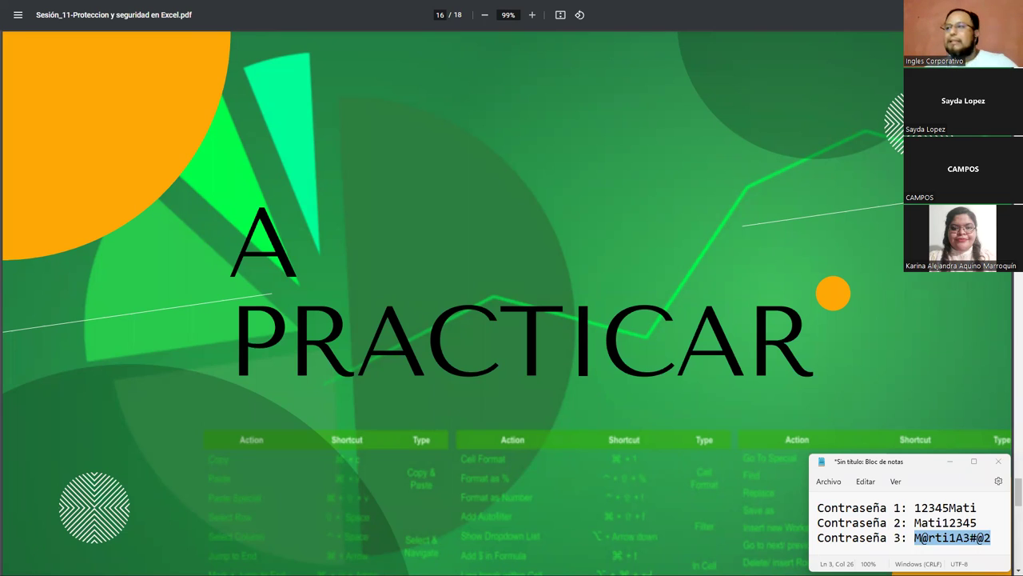
Step: Close the password notes and advance past DUDAS O PREGUNTAS to the AGRADECIMIENTOS Y CIERRE slide
left_click(792, 294)
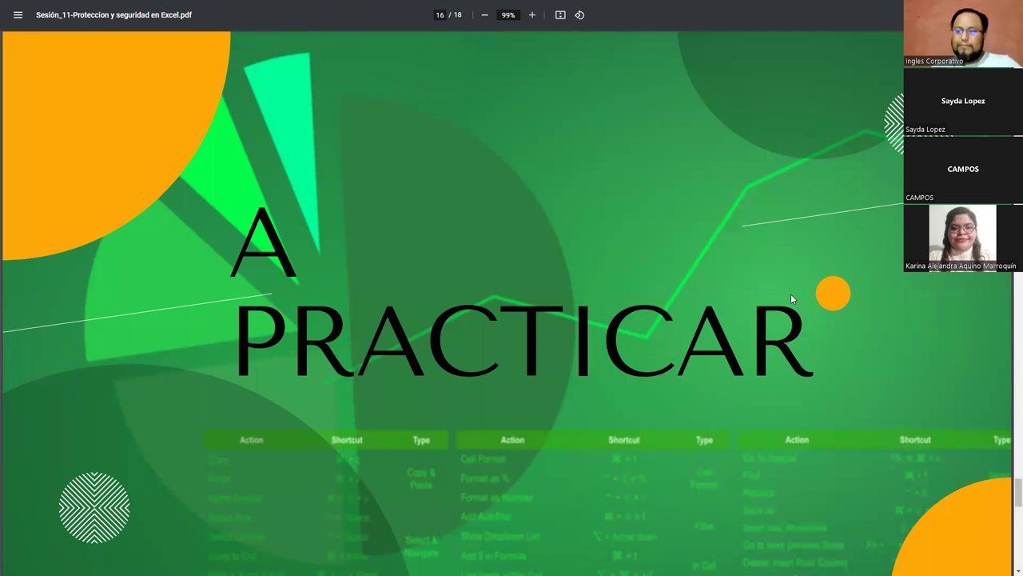
key("Right")
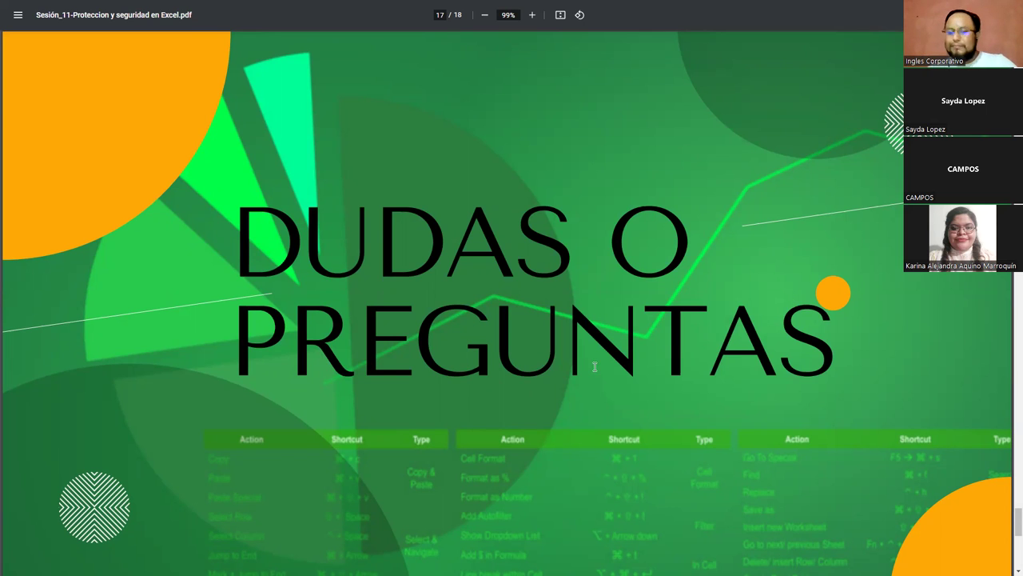
key("Right")
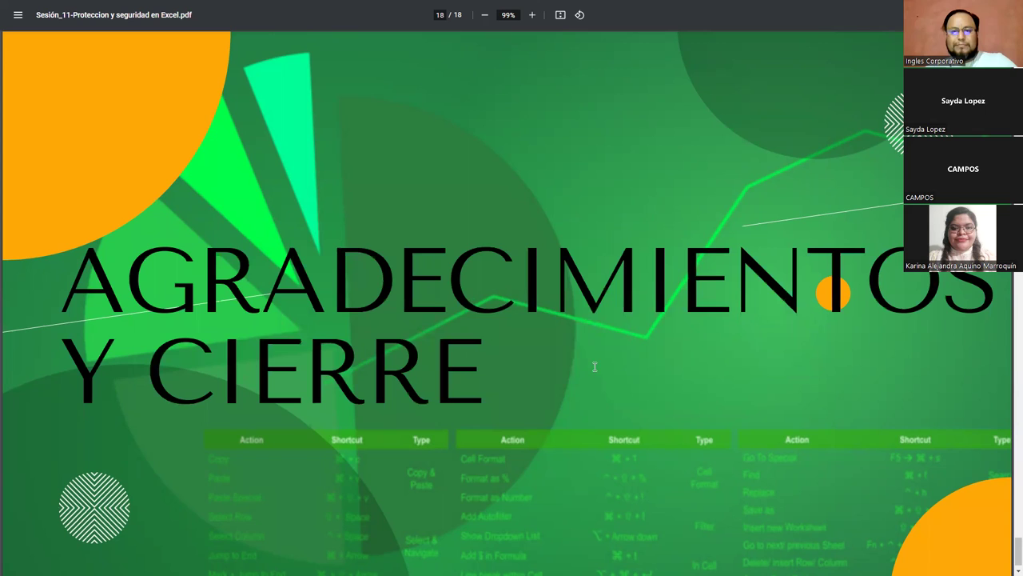